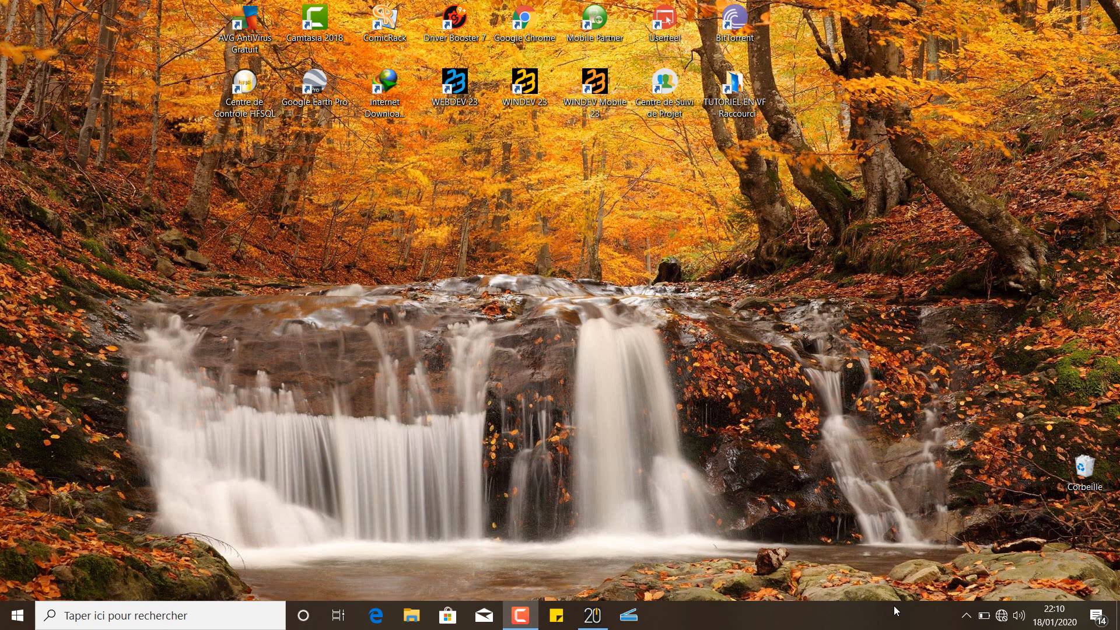
# Bring WINDEV forward, hide the side panes, and move the file-selector block higher in FEN_Menu_principal
pyautogui.moveTo(525, 612)
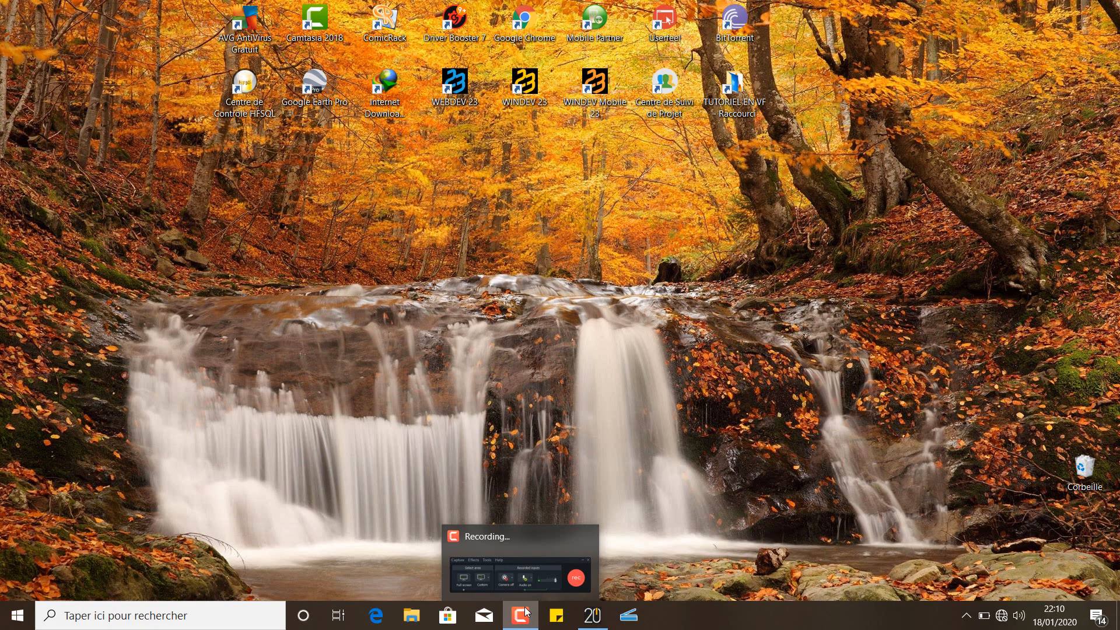
pyautogui.click(593, 615)
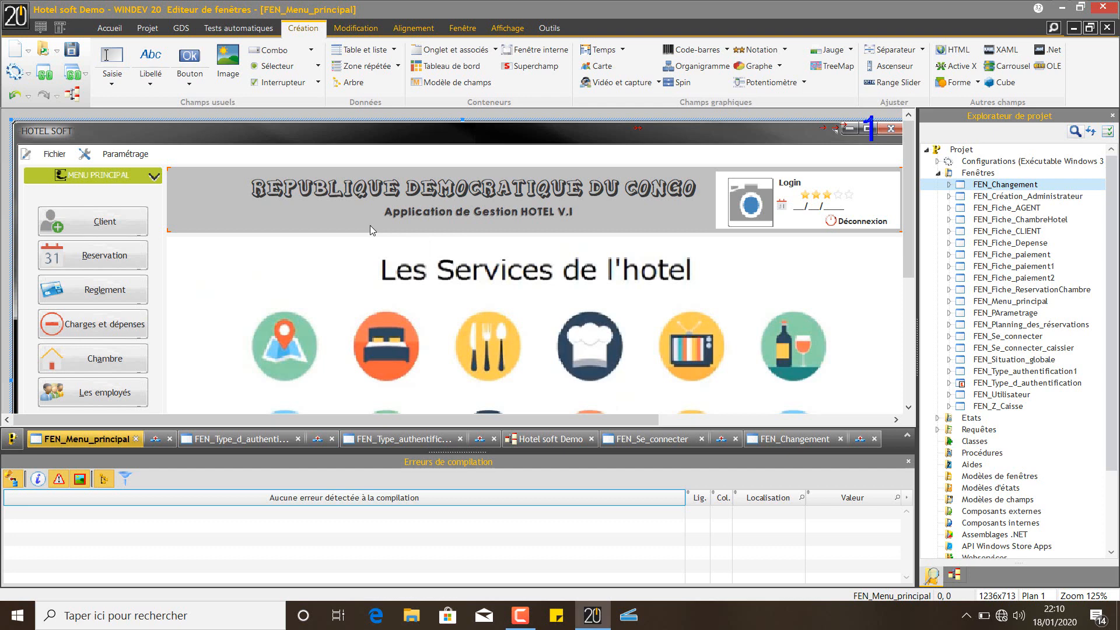
pyautogui.hotkey('ctrl', 'w')
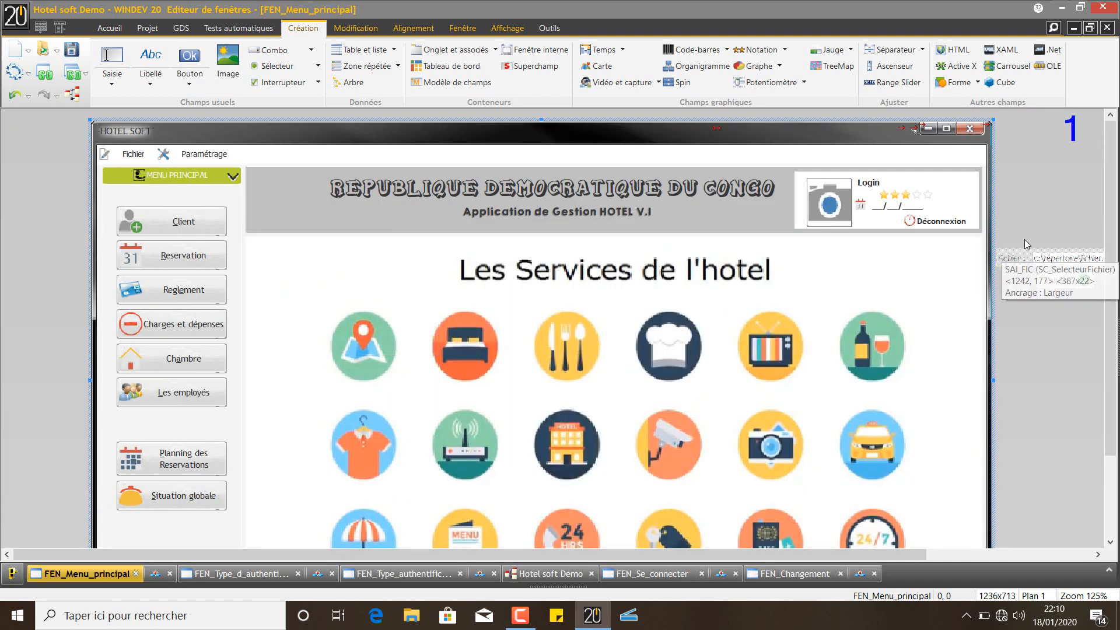
pyautogui.click(1062, 260)
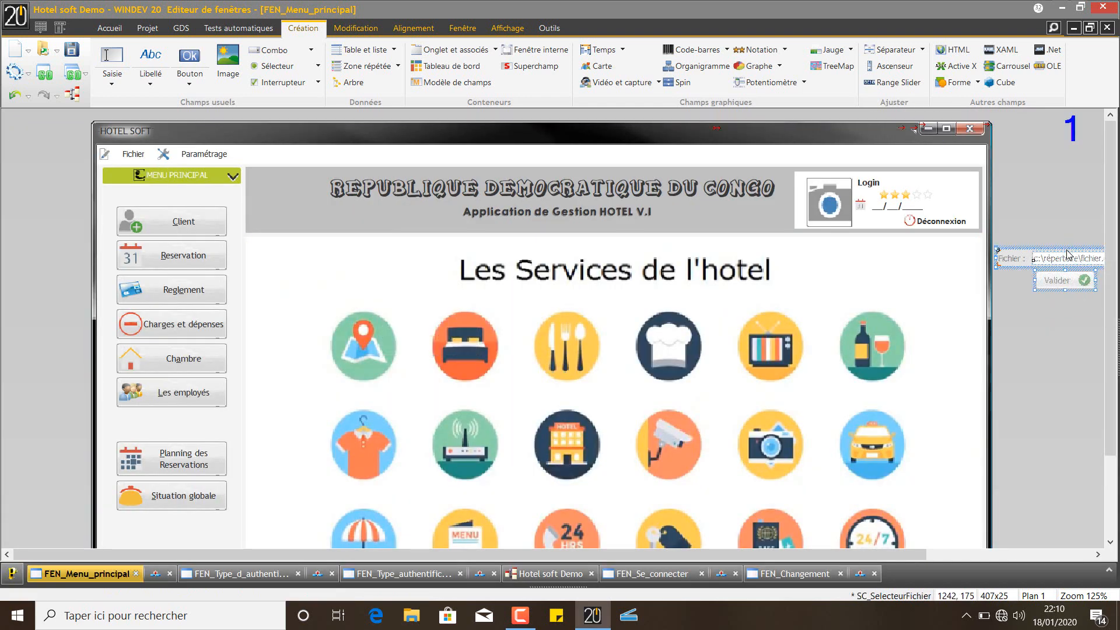
pyautogui.moveTo(1068, 248); pyautogui.dragTo(1073, 188)
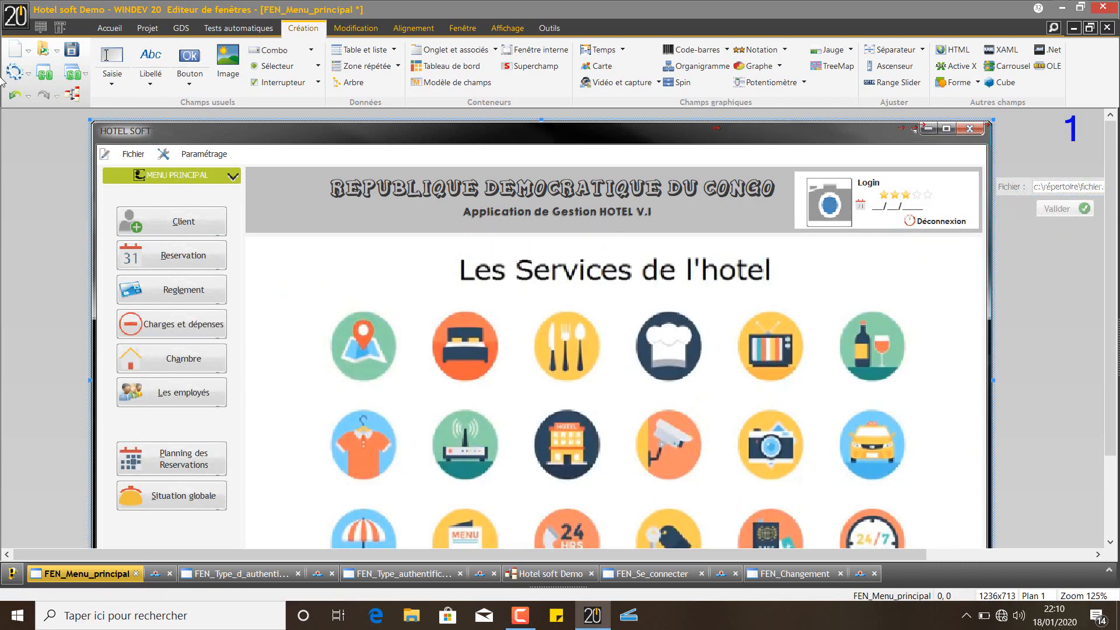
# Open and close the main window's description, then show the generation options list
pyautogui.doubleClick(430, 131)
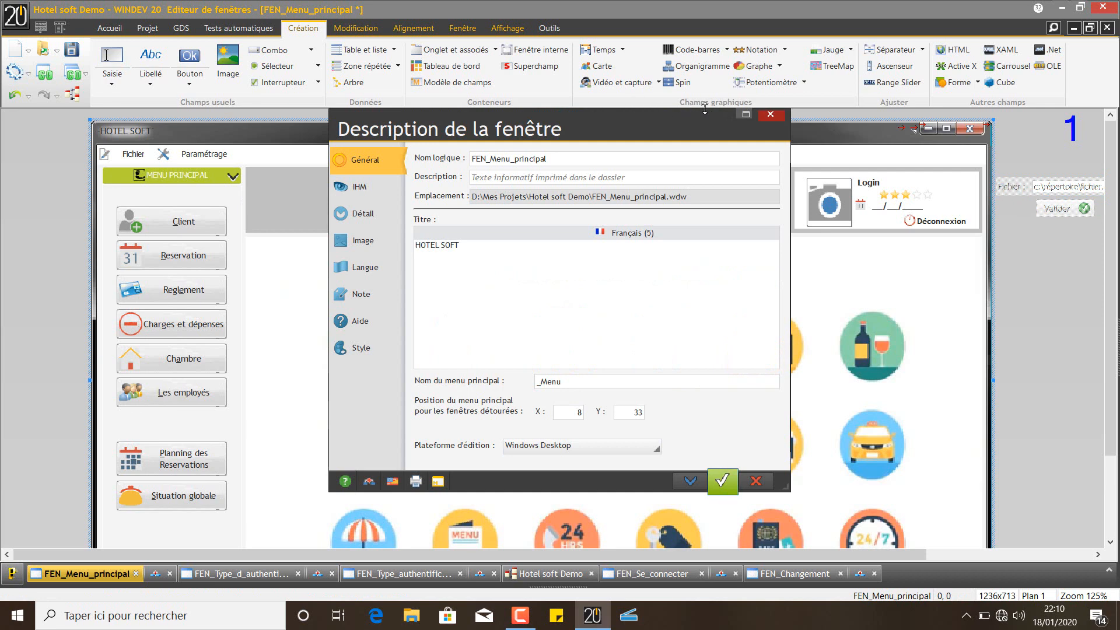
pyautogui.click(770, 115)
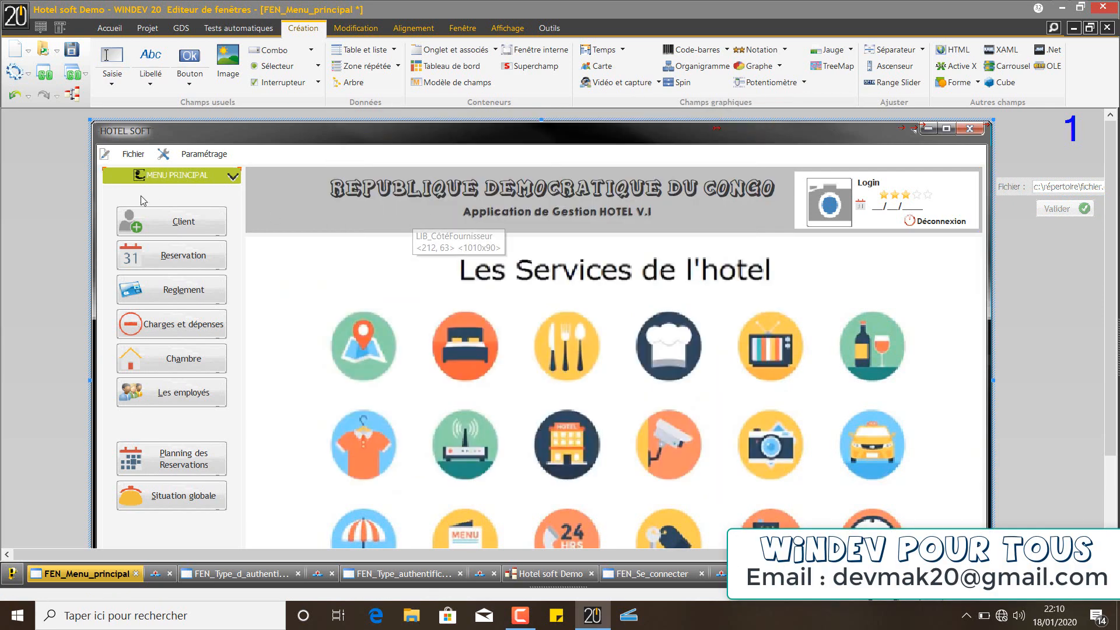
pyautogui.click(30, 73)
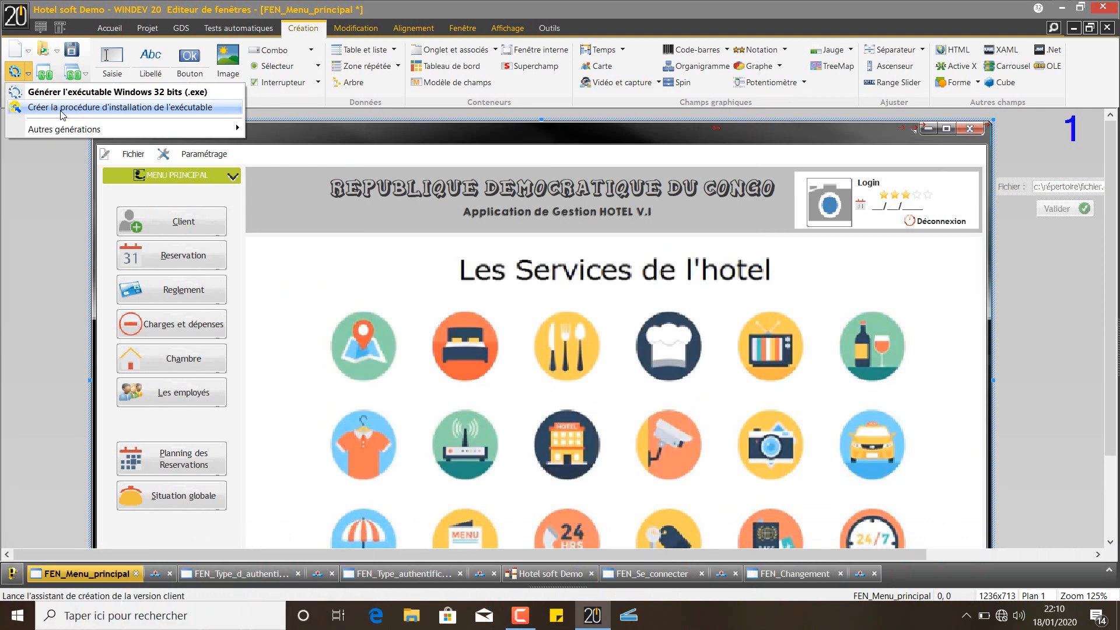
# Start the executable installation wizard and browse the image catalogue for the executable icon
pyautogui.click(167, 109)
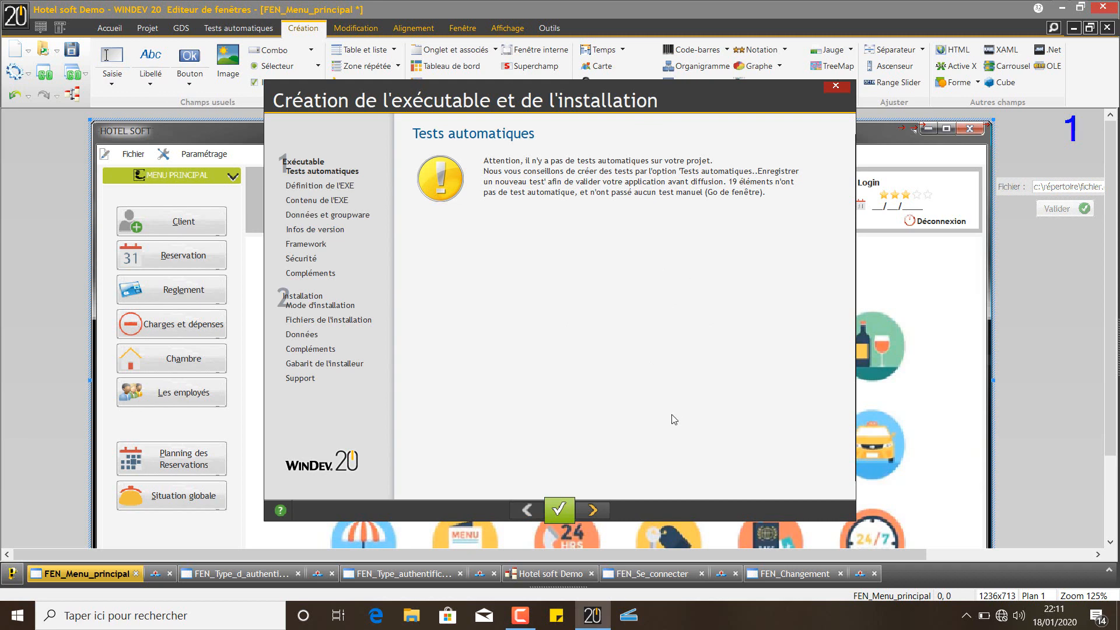
pyautogui.click(600, 504)
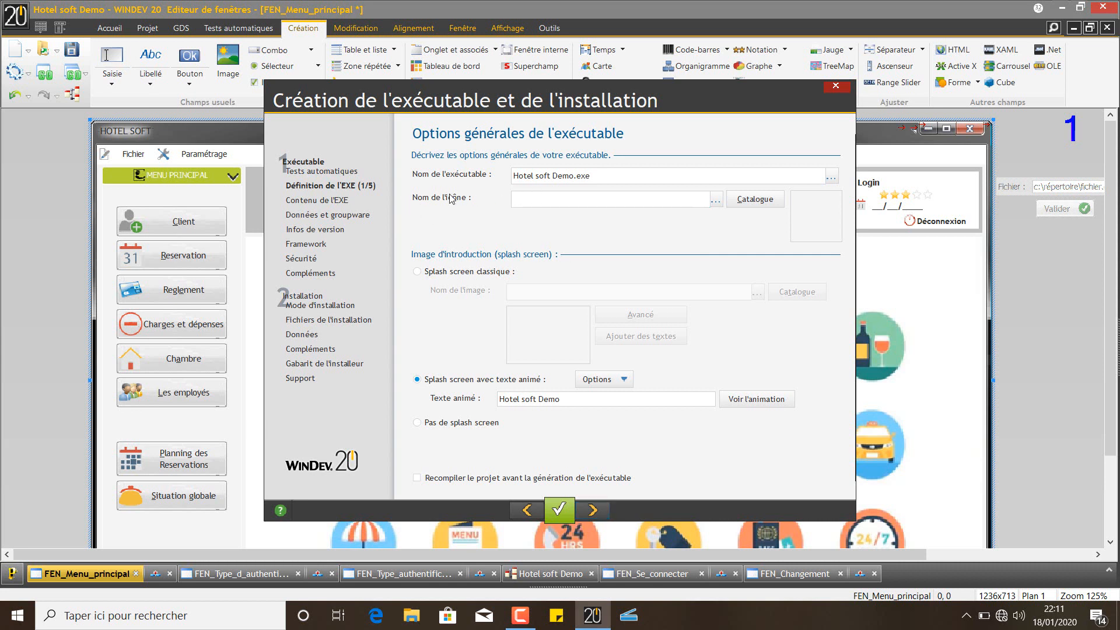
pyautogui.click(518, 197)
pyautogui.click(751, 204)
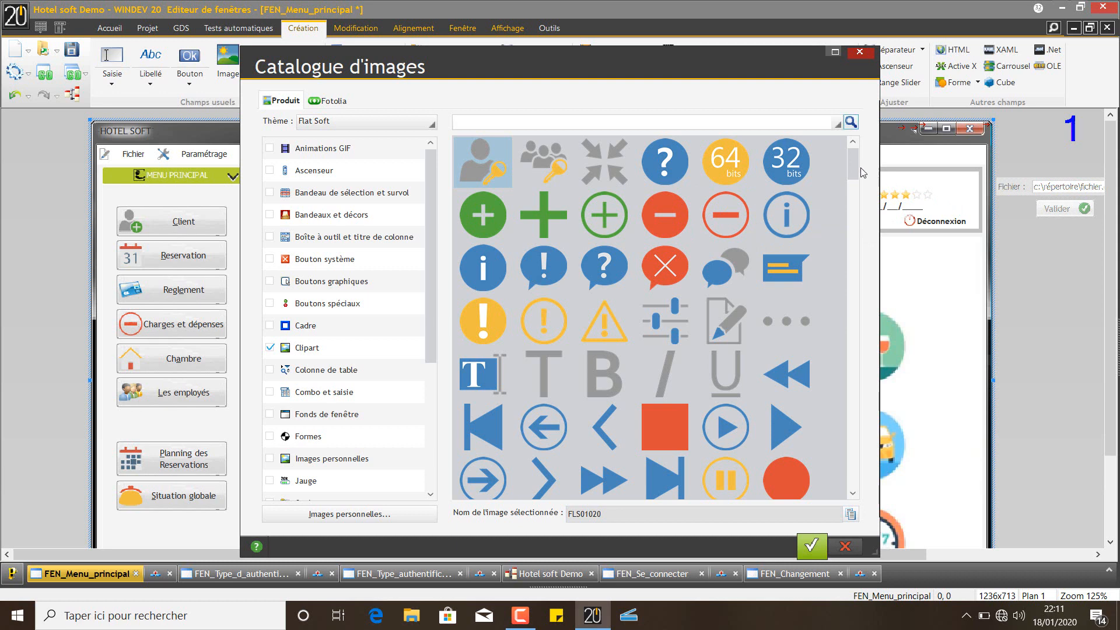
# Search the catalogue for 'hôte' across all themes and set the hotel bed image as hôtel.ico
pyautogui.moveTo(852, 172); pyautogui.dragTo(856, 429)
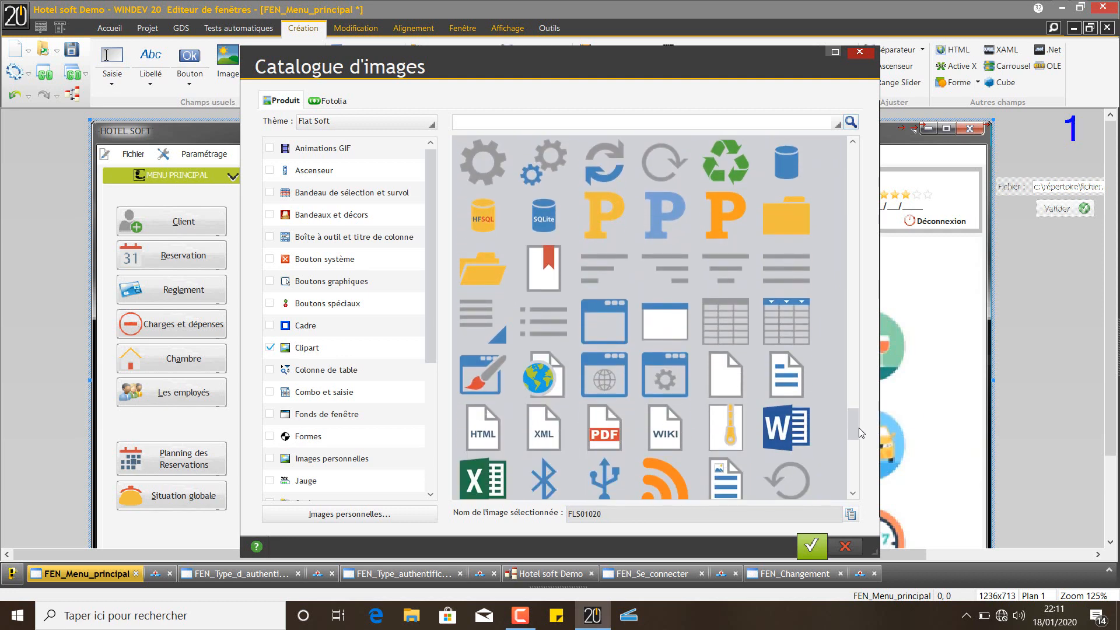
pyautogui.click(510, 120)
pyautogui.write('hôtel')
pyautogui.click(851, 122)
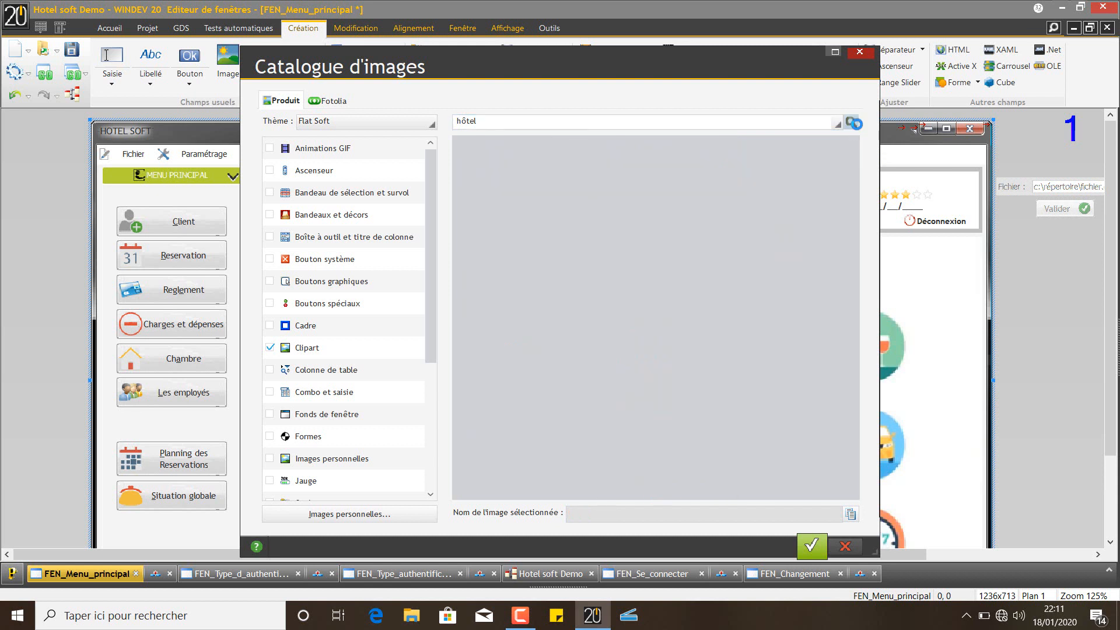
pyautogui.click(376, 124)
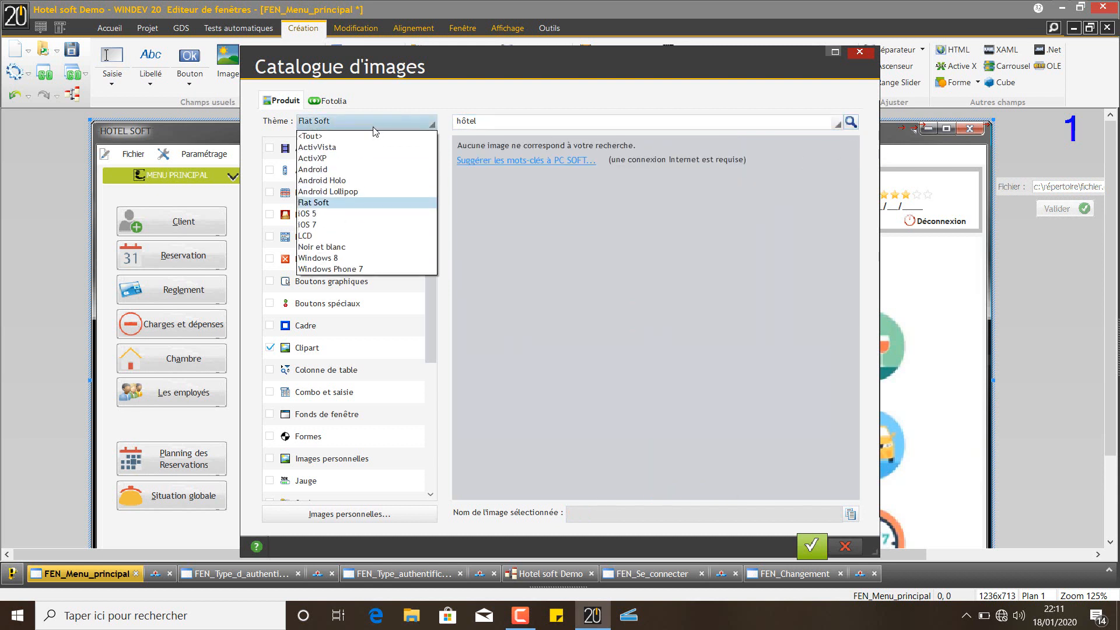
pyautogui.click(366, 137)
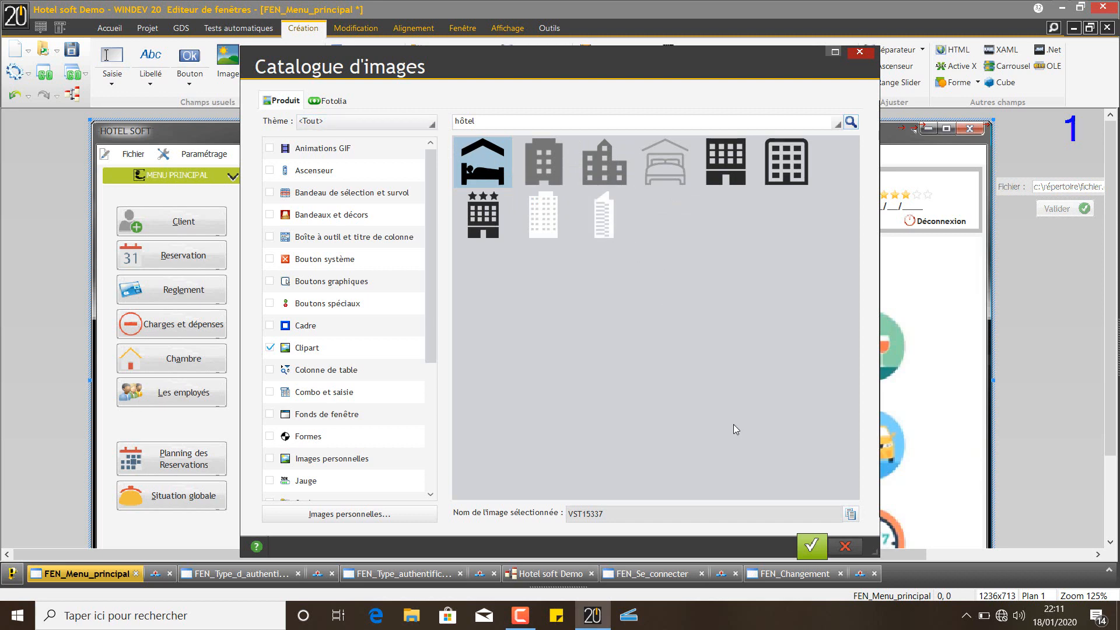
pyautogui.click(806, 556)
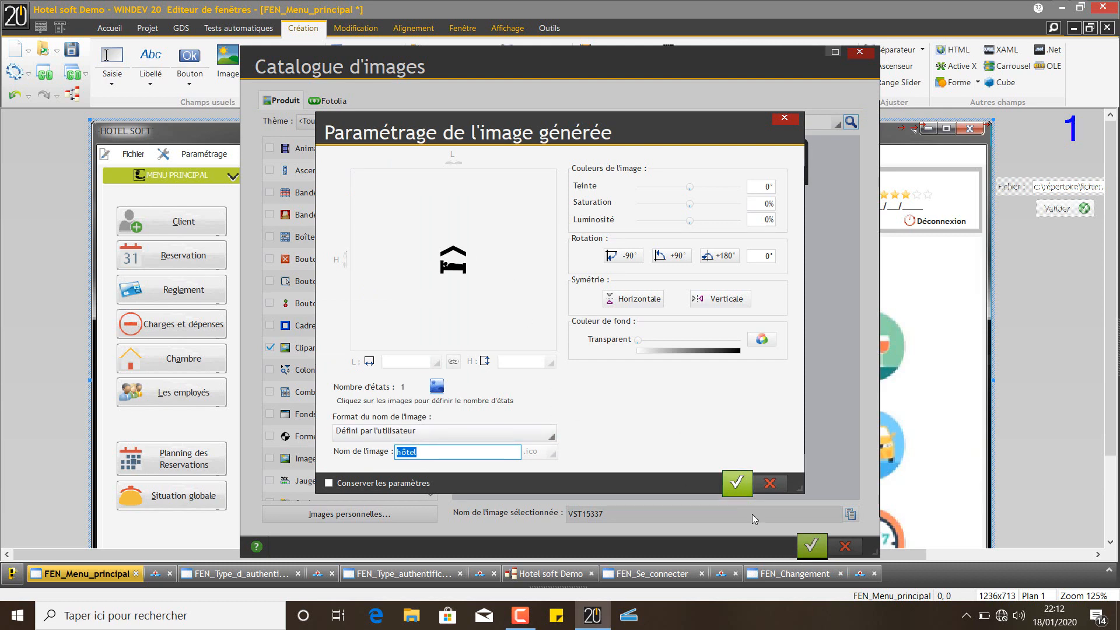
pyautogui.click(739, 484)
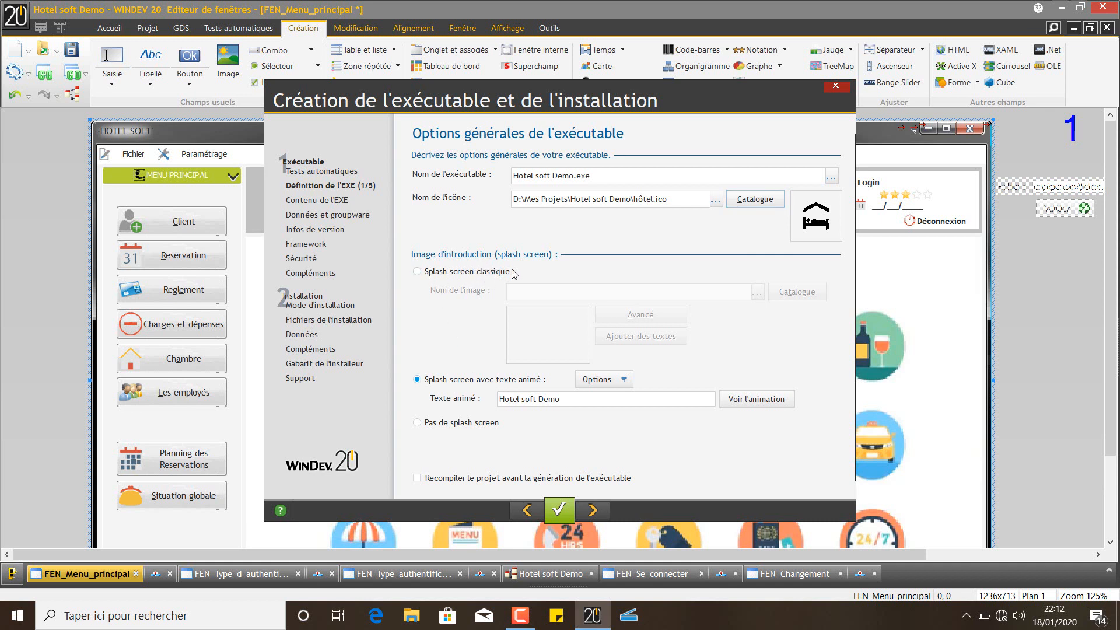
# Select the classic image splash screen and open the catalogue for its picture
pyautogui.click(467, 273)
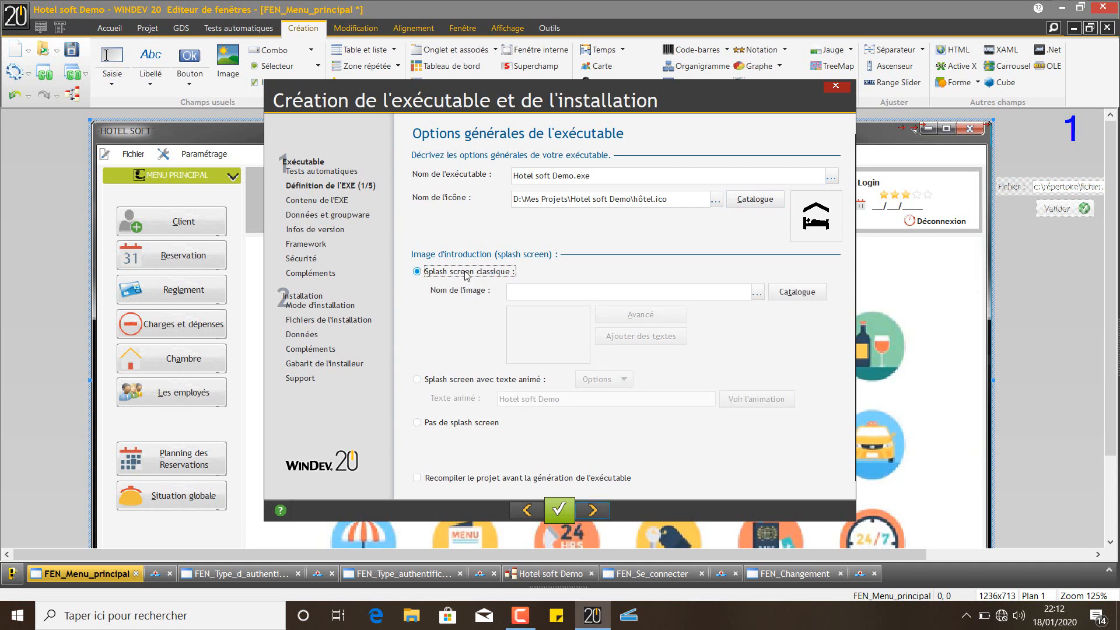
pyautogui.click(485, 379)
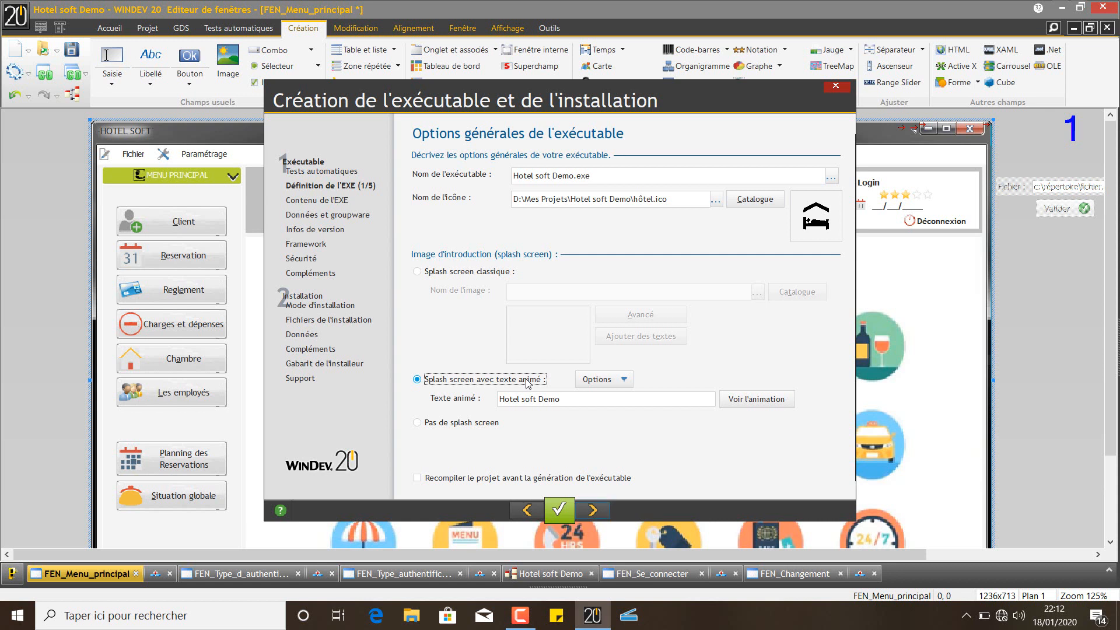
pyautogui.click(483, 277)
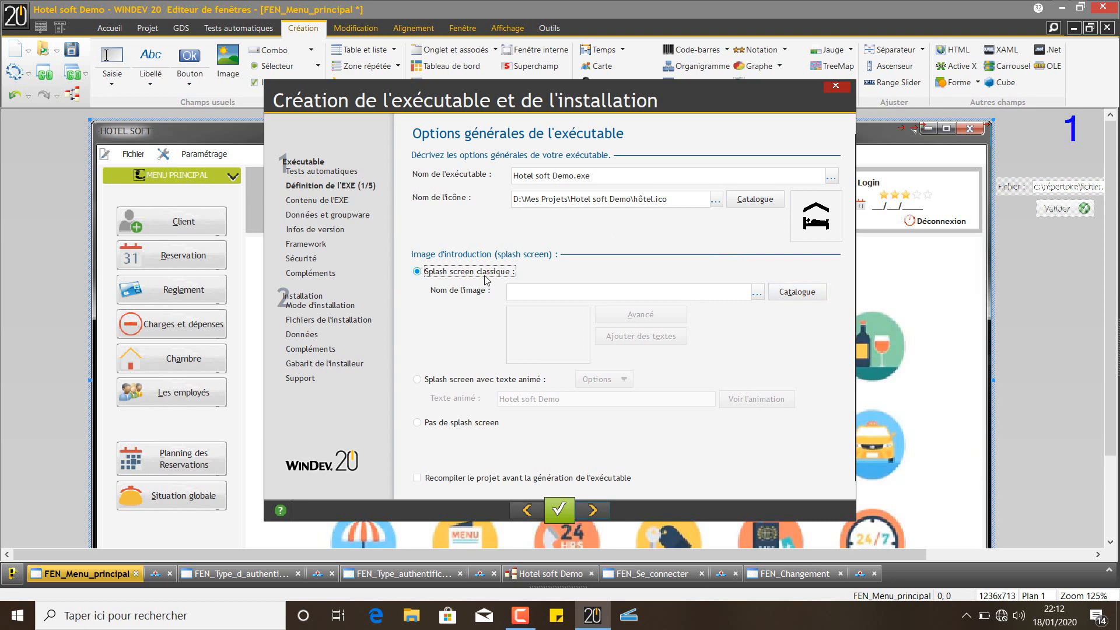
pyautogui.click(798, 291)
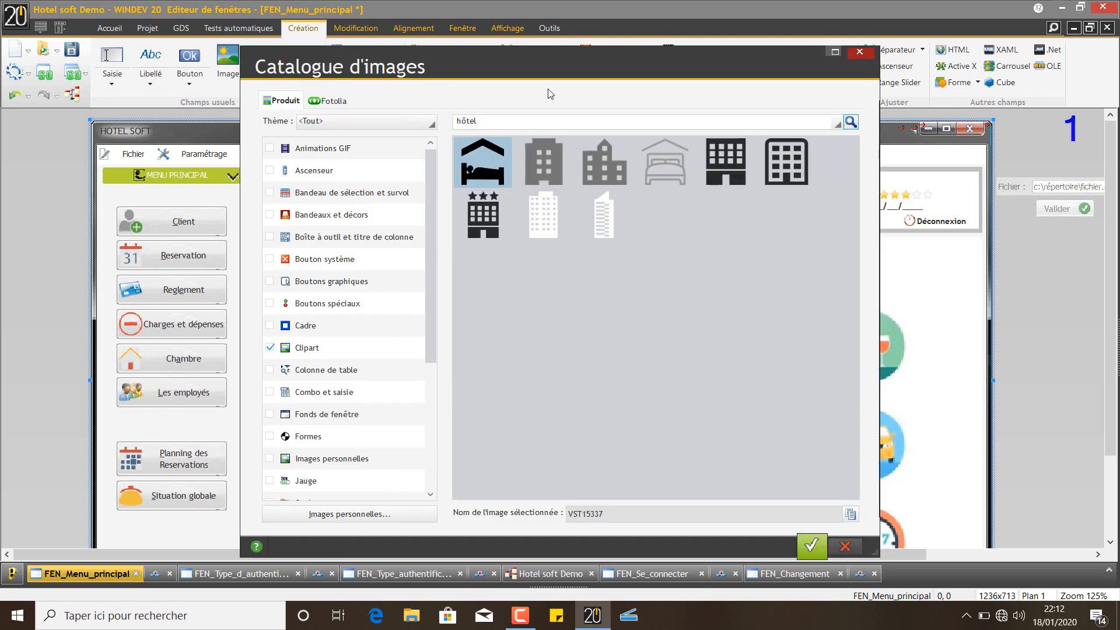
# Clear the hôtel search and the Clipart category filter, then close the catalogue
pyautogui.click(537, 127)
pyautogui.click(538, 127)
pyautogui.hotkey('ctrl', 'a')
pyautogui.press('BackSpace')
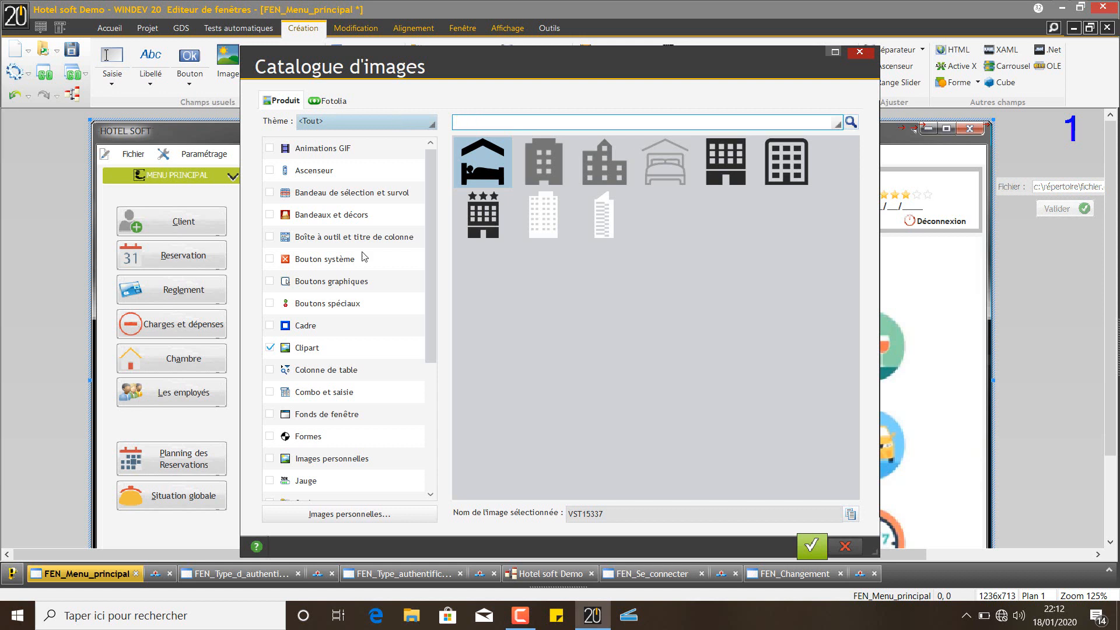
pyautogui.click(270, 349)
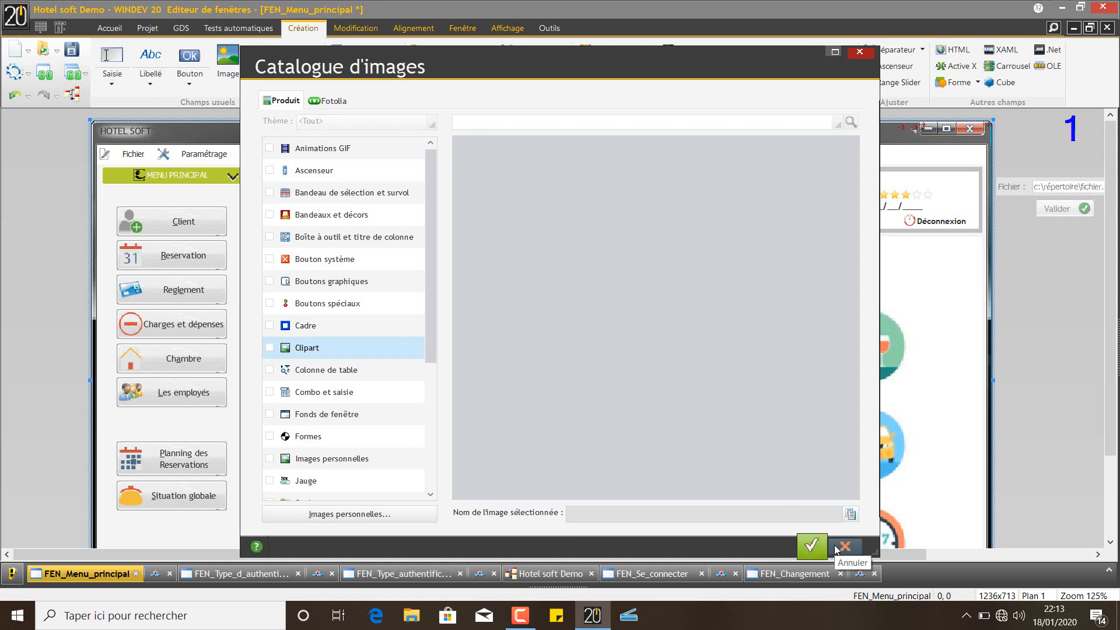
pyautogui.click(860, 51)
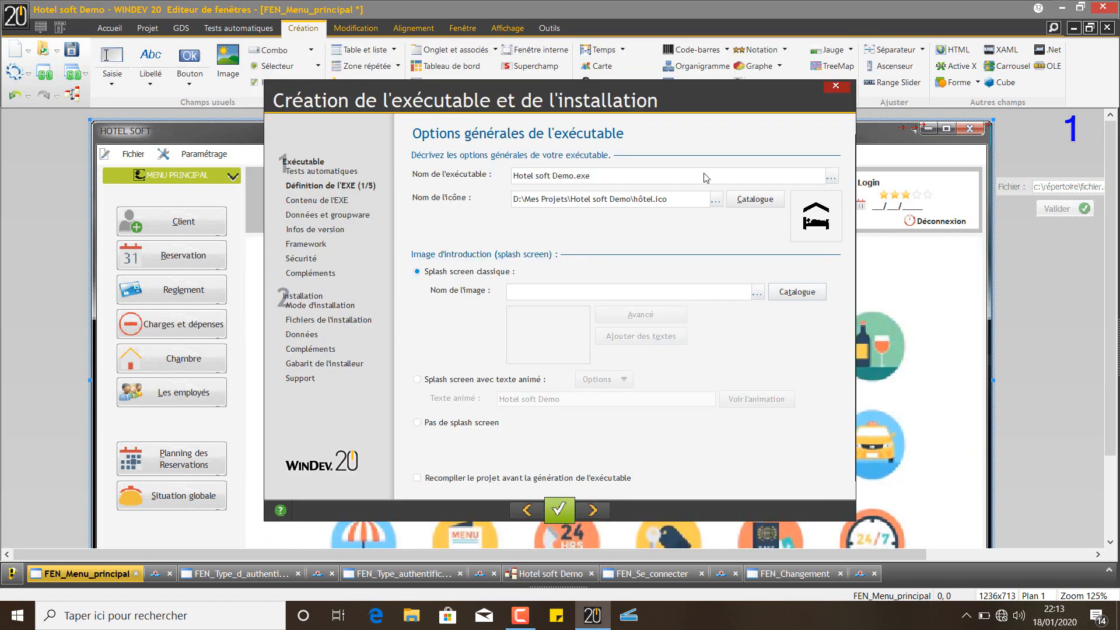
# Pick the sky banner image SPA_Defaut8.png as the classic splash screen picture
pyautogui.click(786, 298)
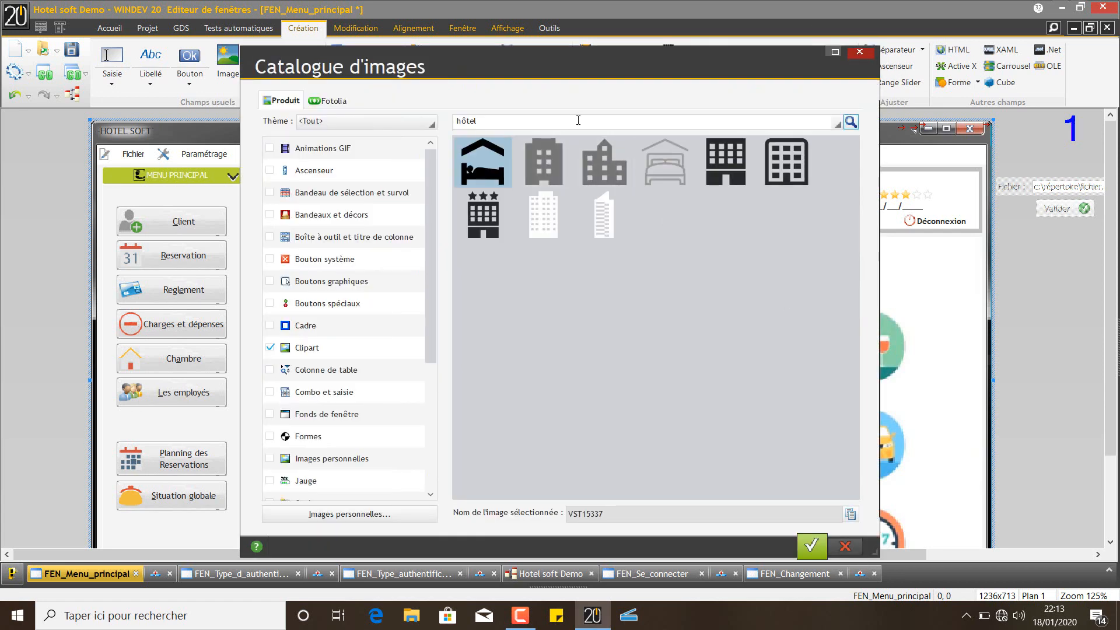
pyautogui.click(352, 131)
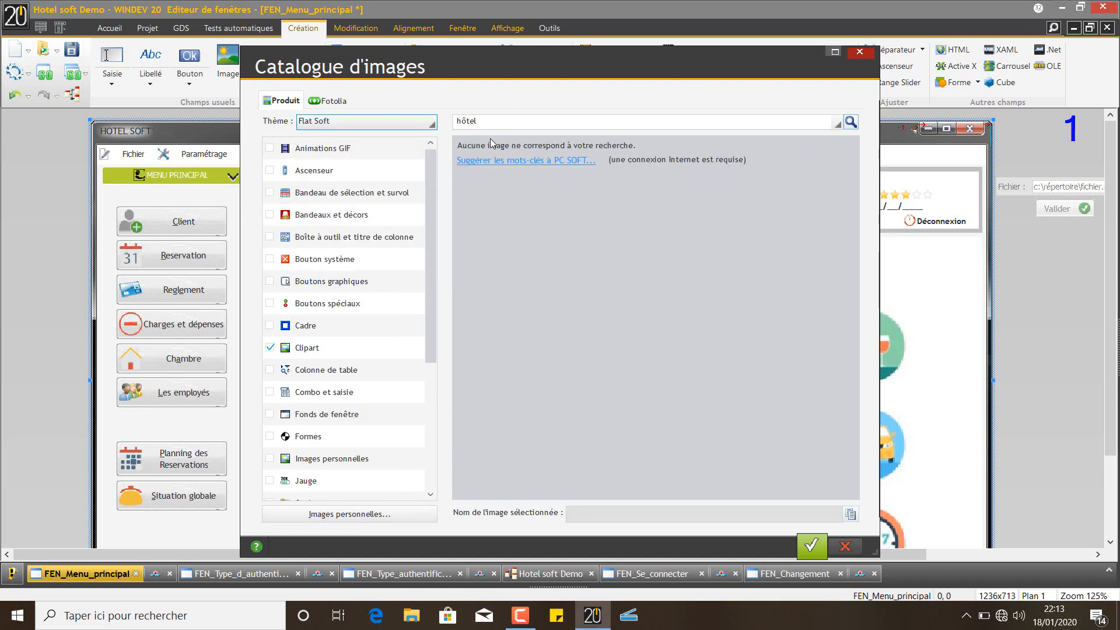
pyautogui.hotkey('ctrl', 'a')
pyautogui.press('BackSpace')
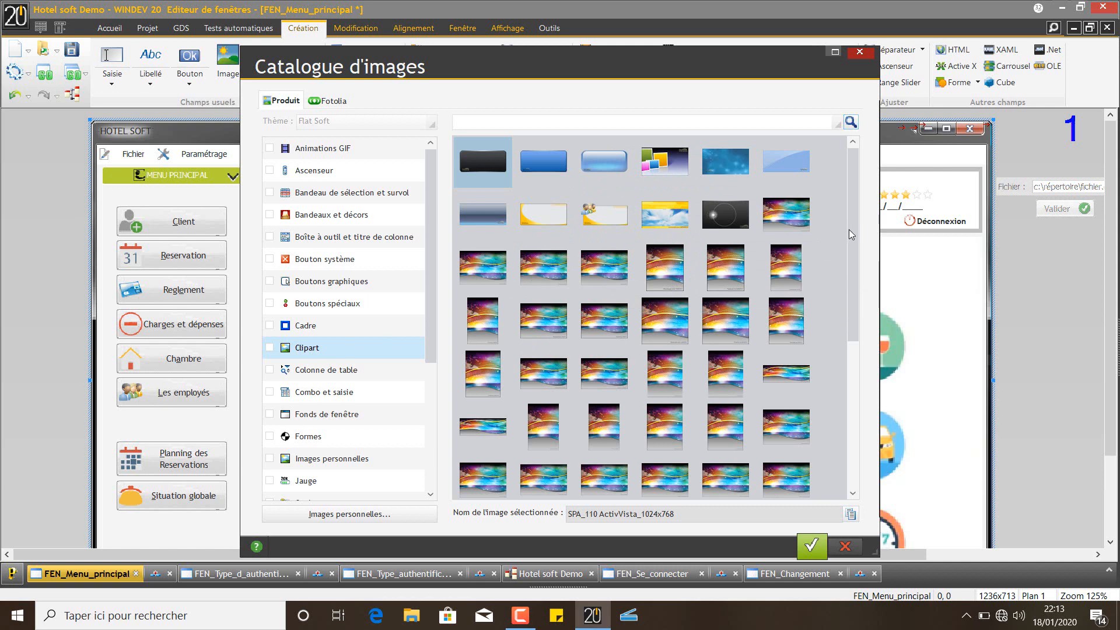
pyautogui.scroll(-1, 851, 242)
pyautogui.moveTo(851, 242); pyautogui.dragTo(850, 261)
pyautogui.click(653, 165)
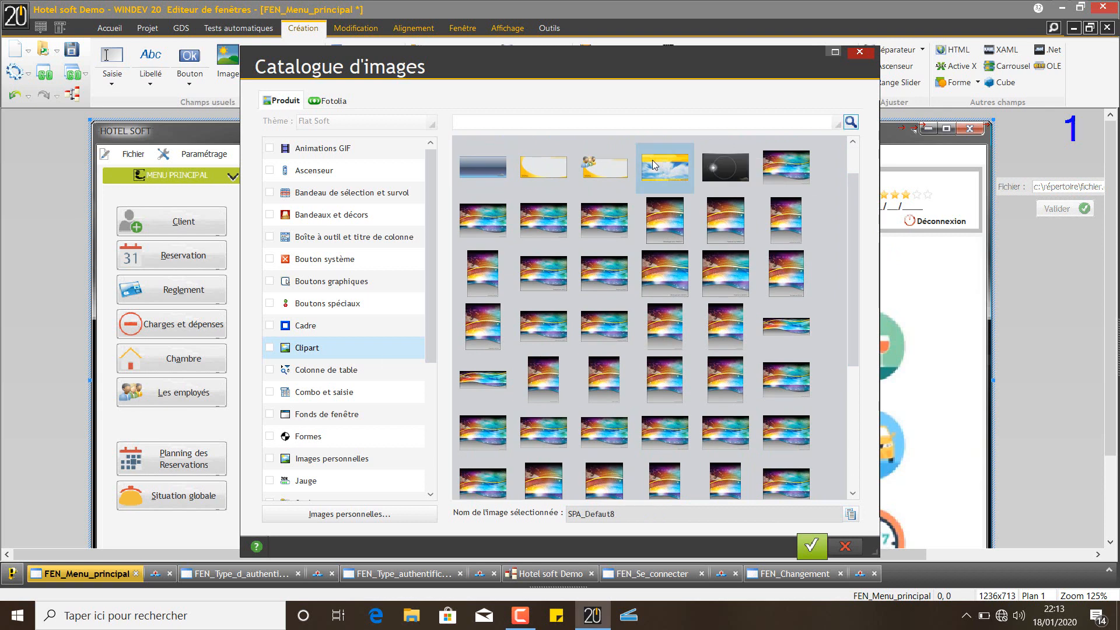
pyautogui.click(811, 545)
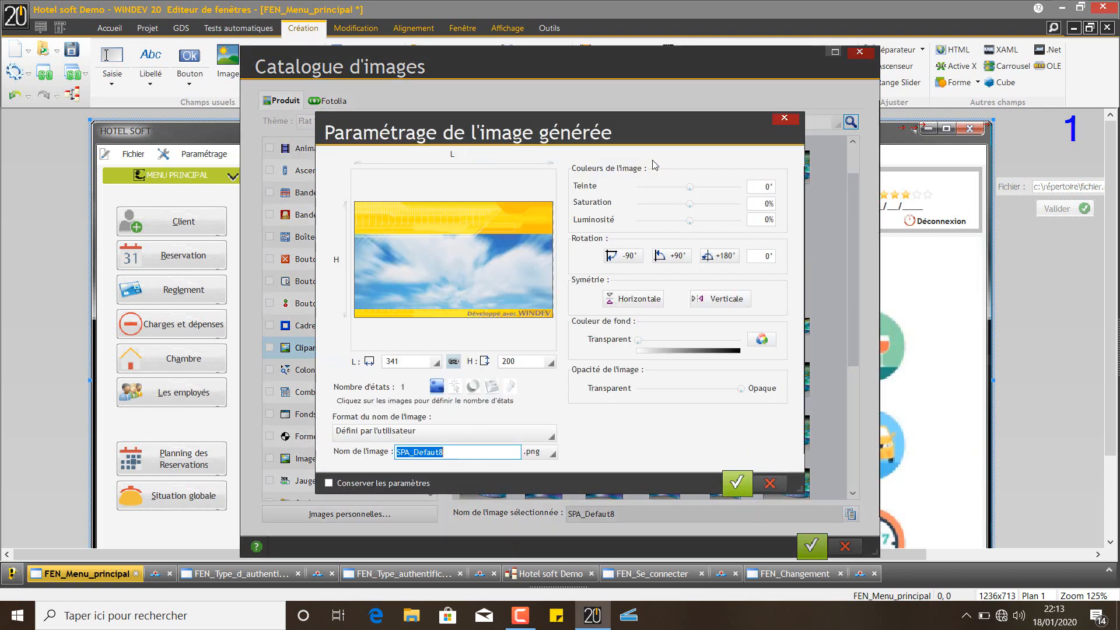
pyautogui.click(737, 483)
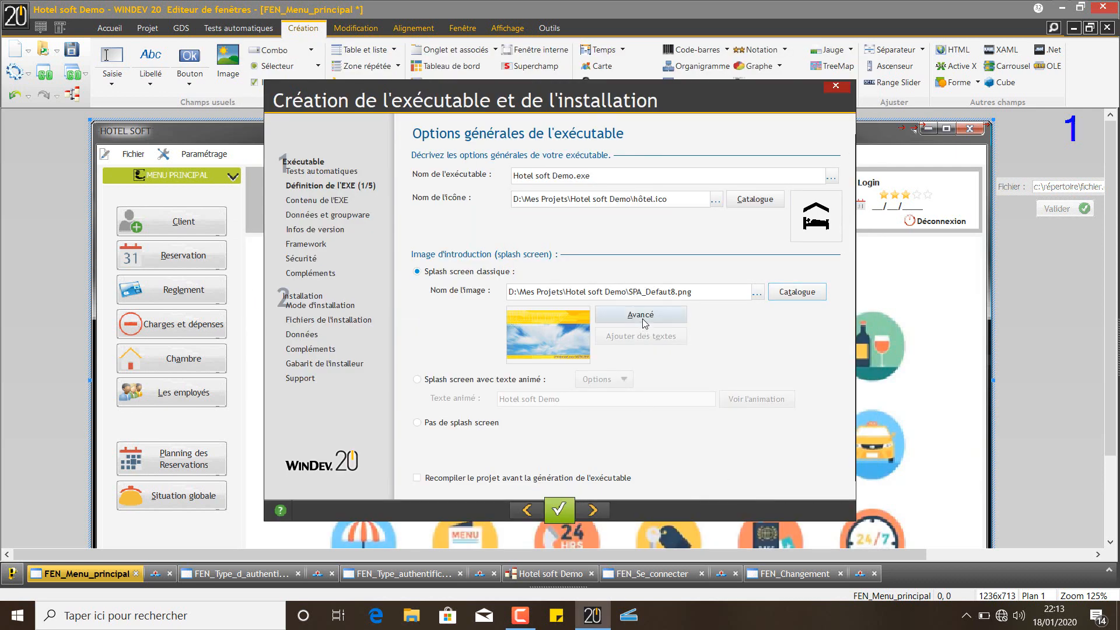
# In advanced splash settings, retitle to 'Hotel soft', Arial bold size 36, and move it up
pyautogui.click(641, 316)
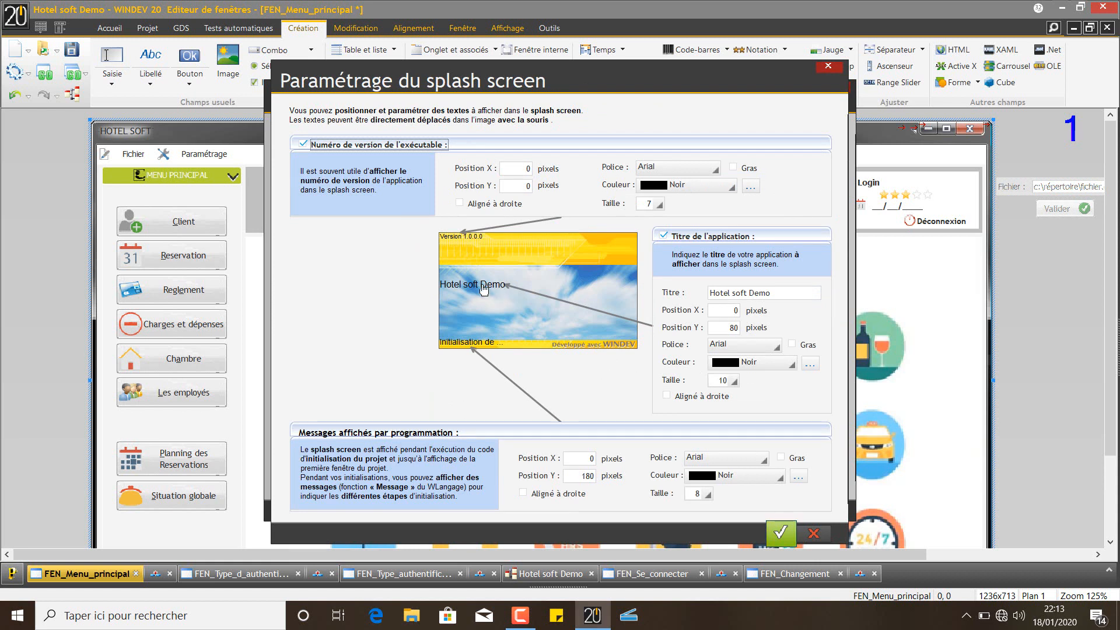
pyautogui.moveTo(483, 290); pyautogui.dragTo(488, 290)
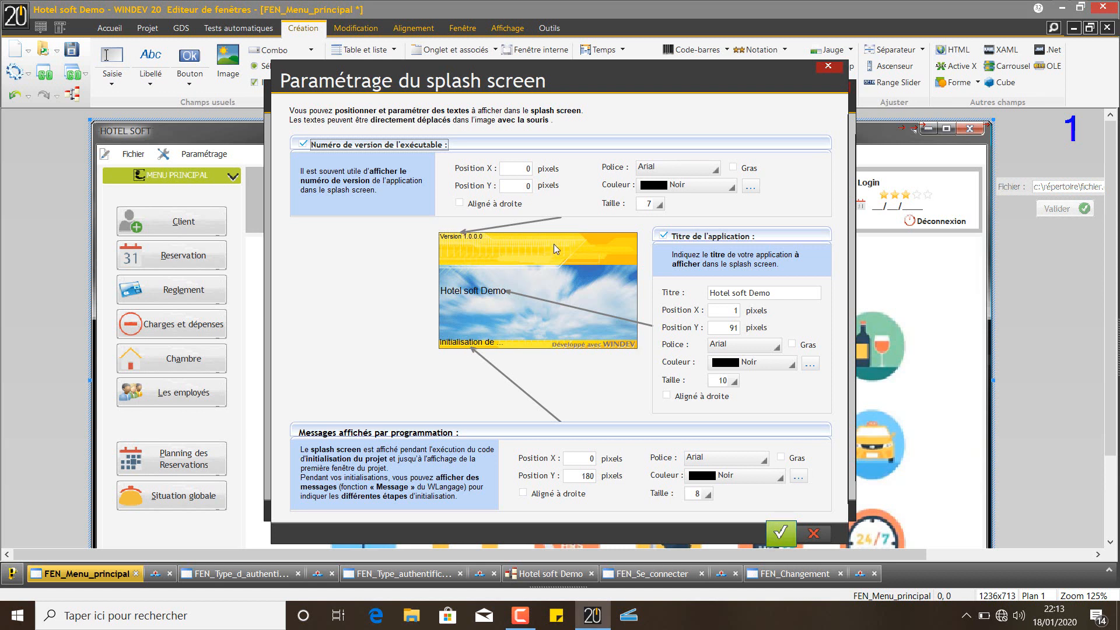
pyautogui.click(747, 292)
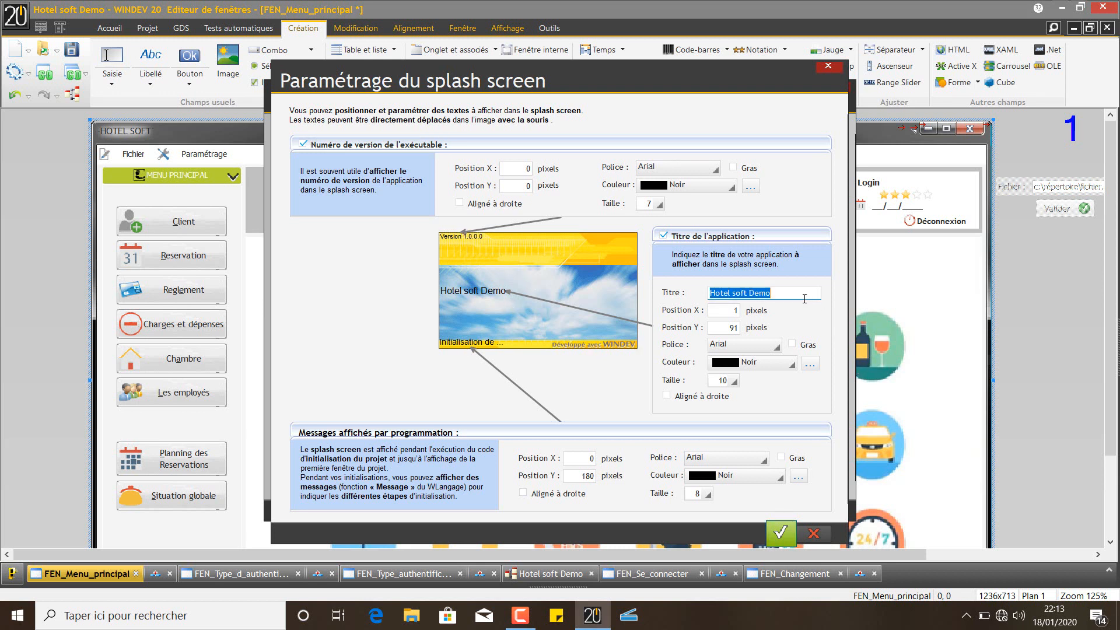
pyautogui.doubleClick(758, 292)
pyautogui.press('BackSpace')
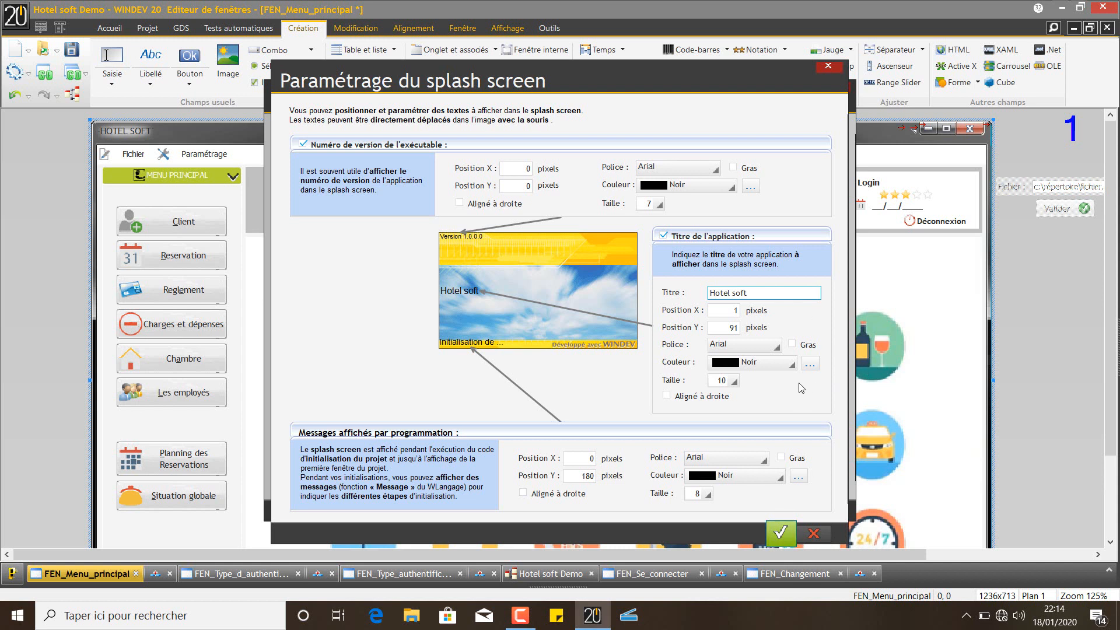
pyautogui.click(744, 349)
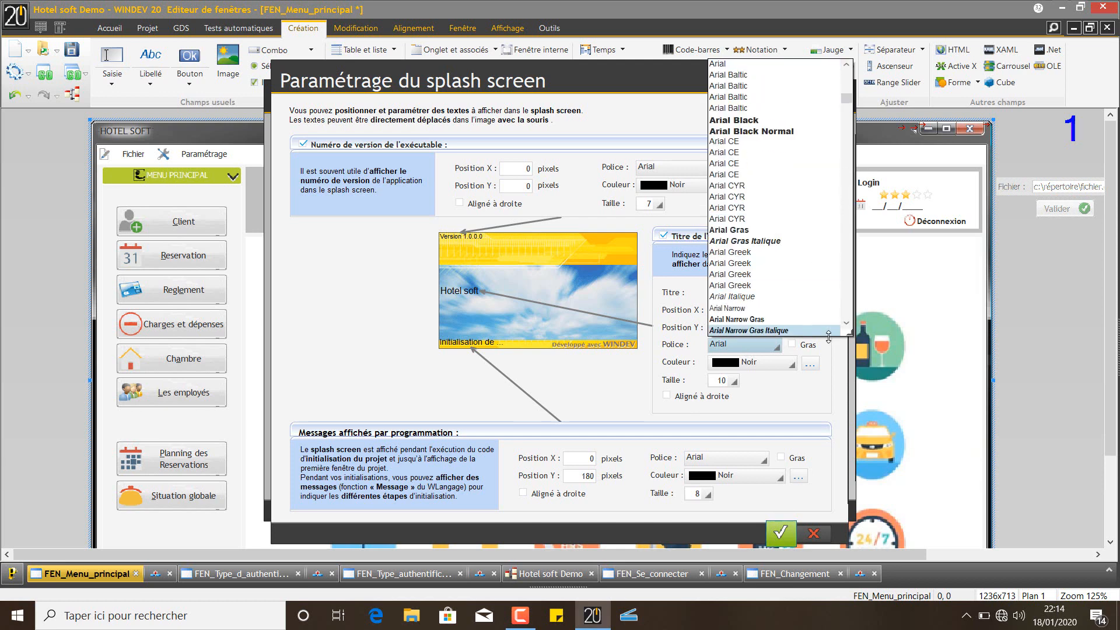
pyautogui.click(827, 363)
pyautogui.click(802, 347)
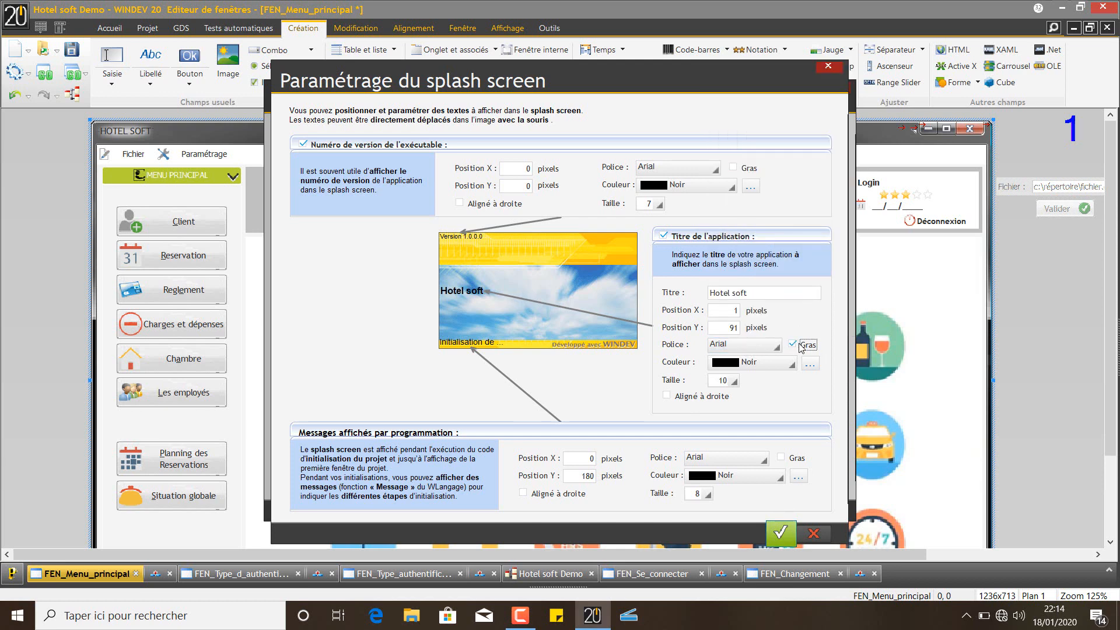
pyautogui.click(734, 381)
pyautogui.click(713, 548)
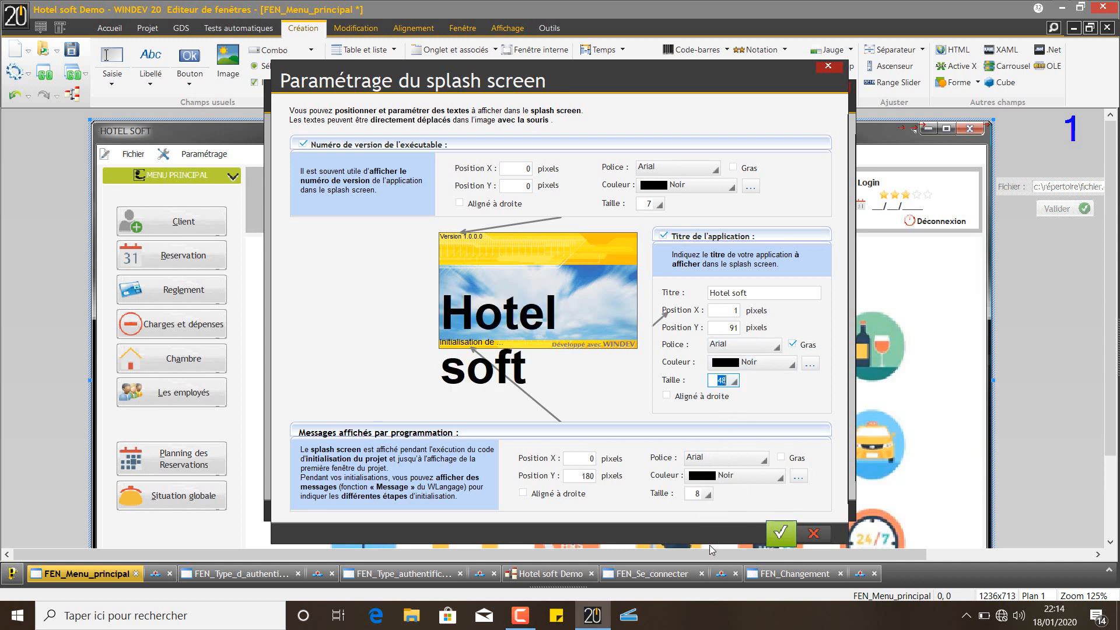
pyautogui.click(733, 381)
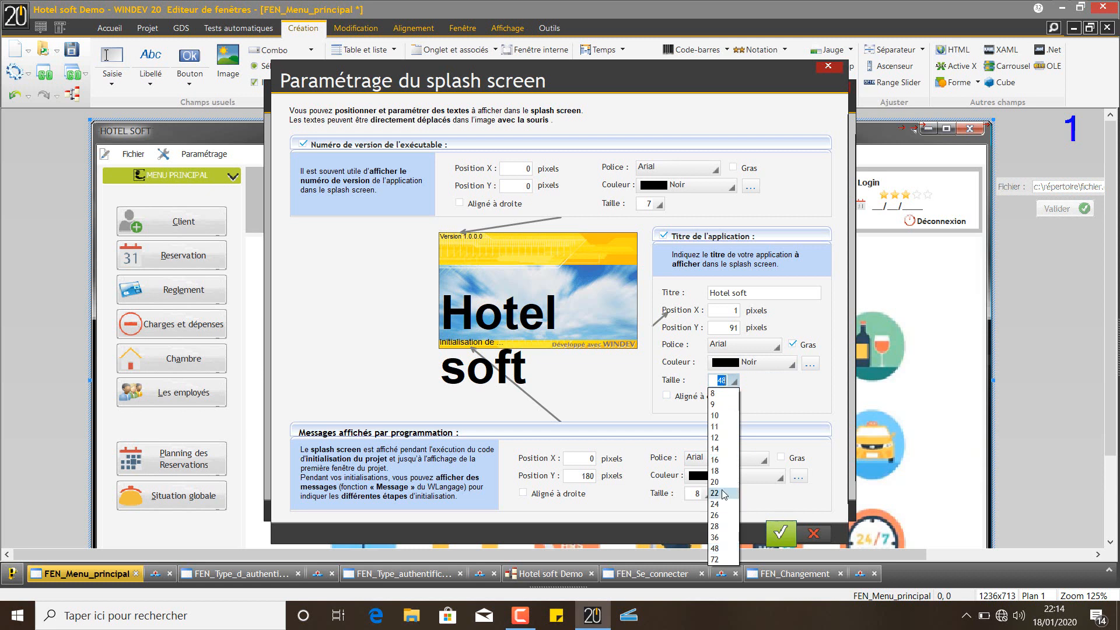
pyautogui.click(728, 534)
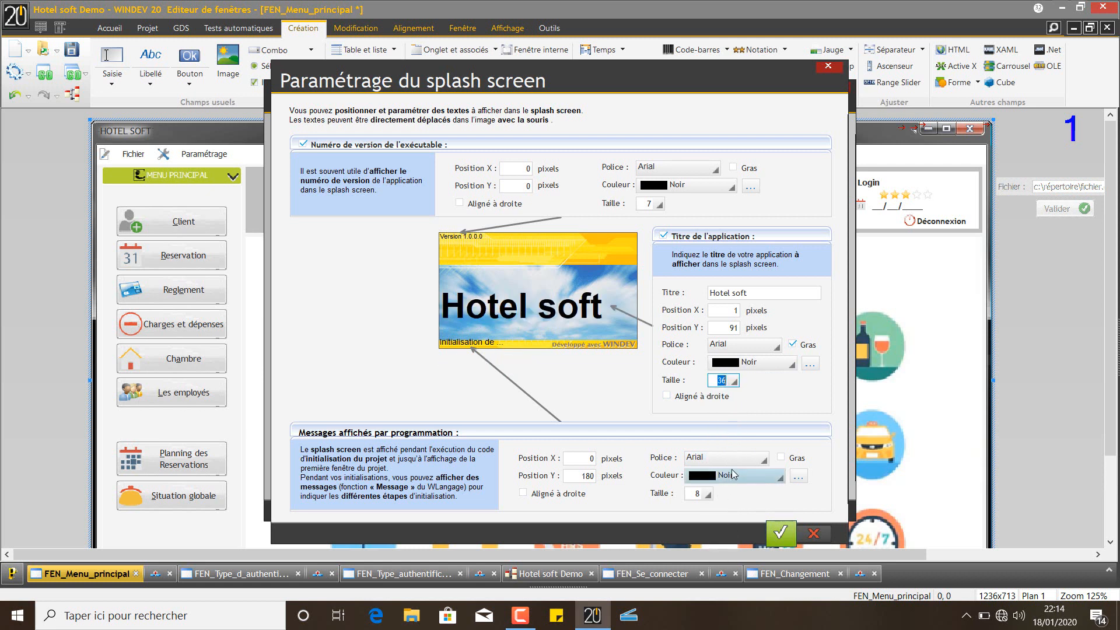
pyautogui.moveTo(571, 310); pyautogui.dragTo(571, 304)
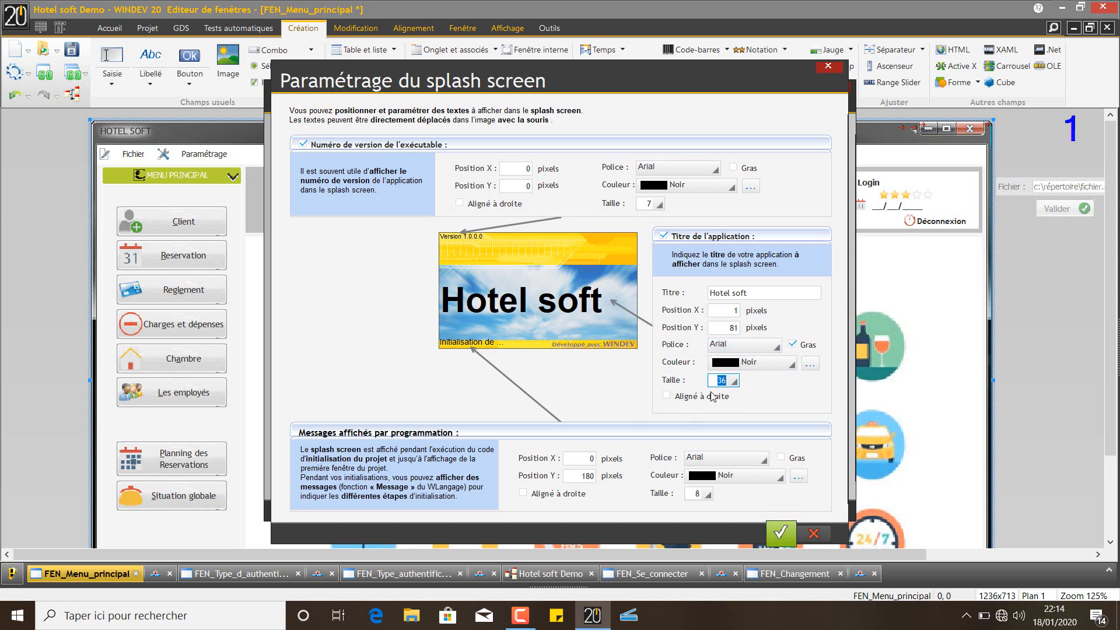
# Append '1.0' to the splash title and refresh the preview
pyautogui.click(758, 295)
pyautogui.click(762, 294)
pyautogui.write('1.0')
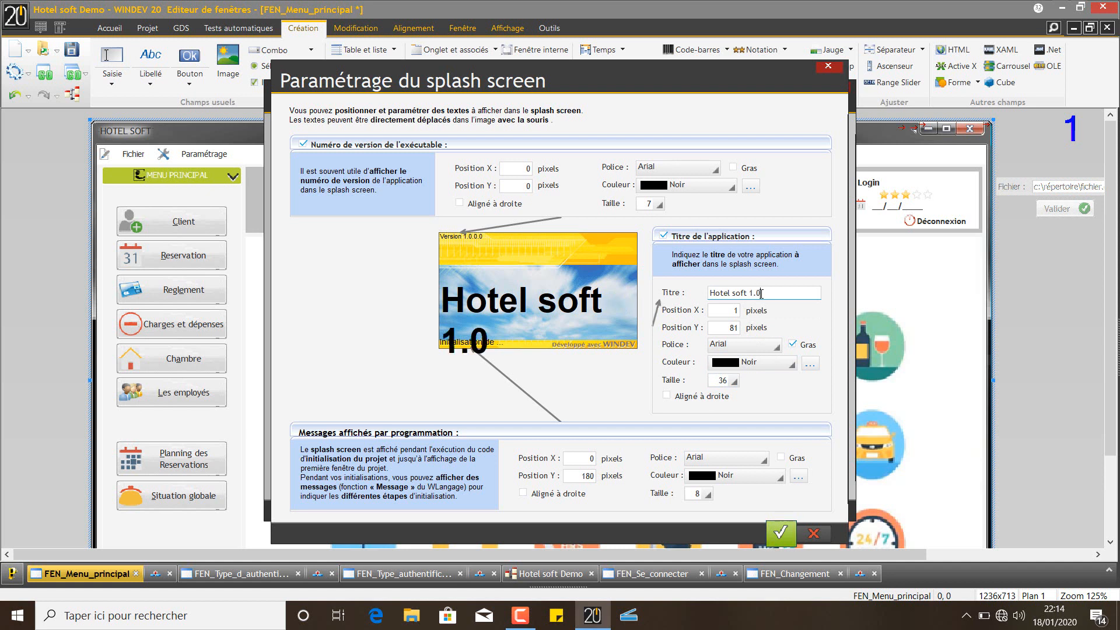
pyautogui.click(732, 382)
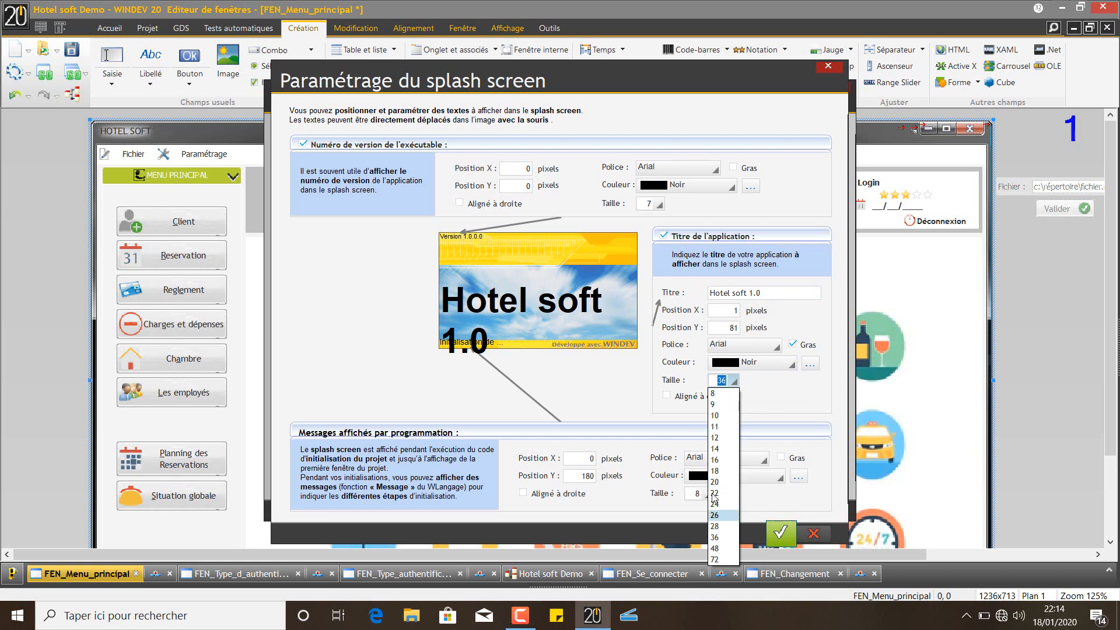
pyautogui.click(733, 382)
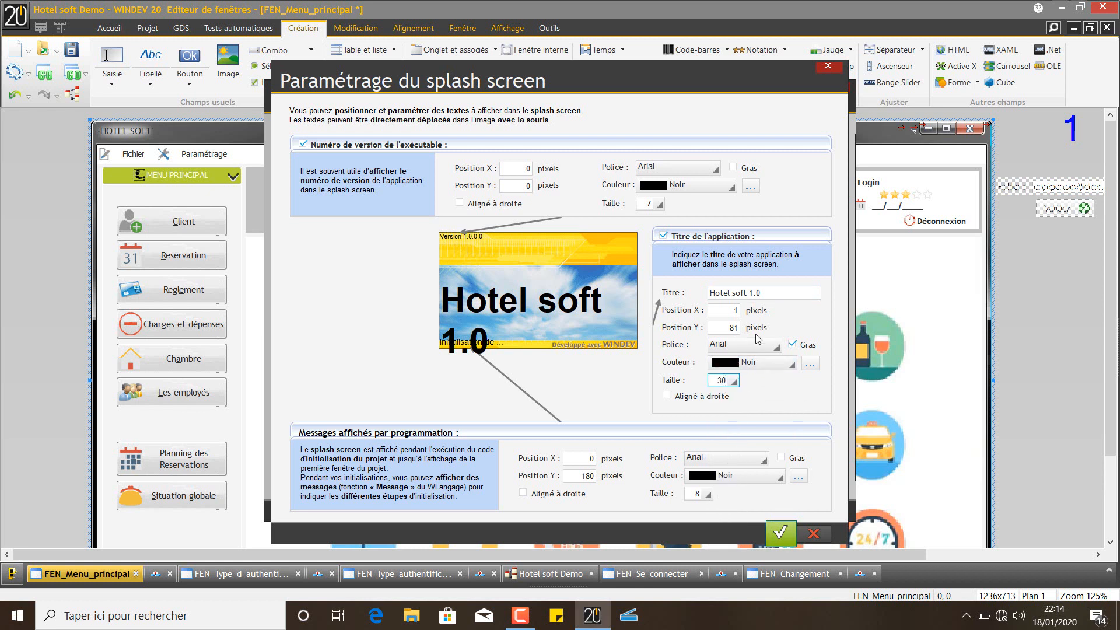
pyautogui.click(729, 327)
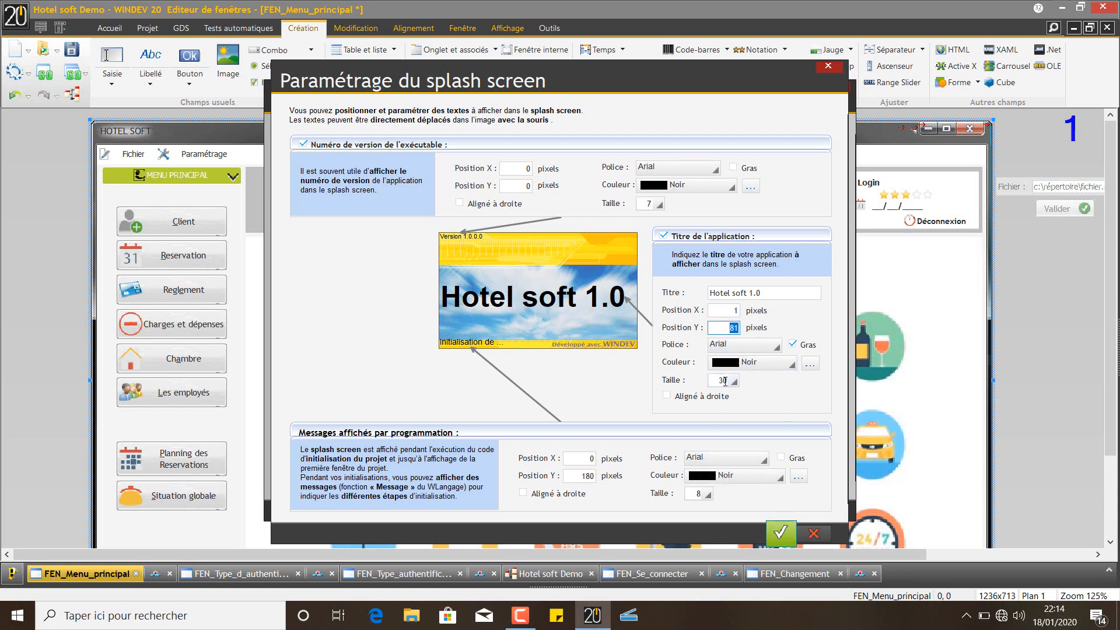
# Remove the 1.0 suffix, keep size 36, and validate the splash screen settings
pyautogui.click(751, 298)
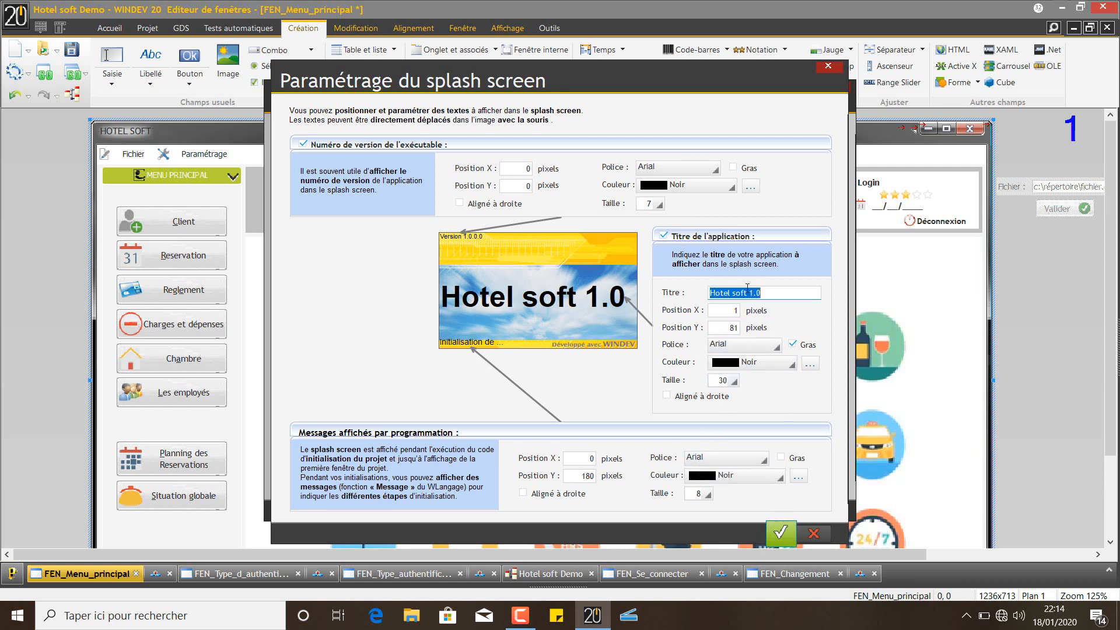
pyautogui.click(759, 293)
pyautogui.press('BackSpace')
pyautogui.press('BackSpace')
pyautogui.press('BackSpace')
pyautogui.press('BackSpace')
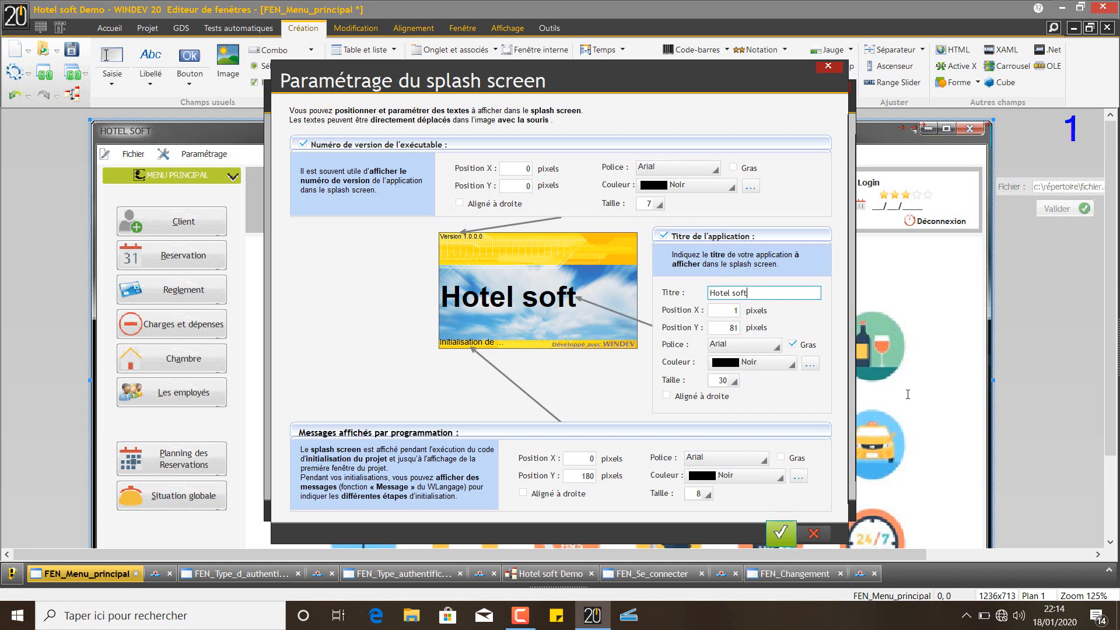
pyautogui.click(734, 381)
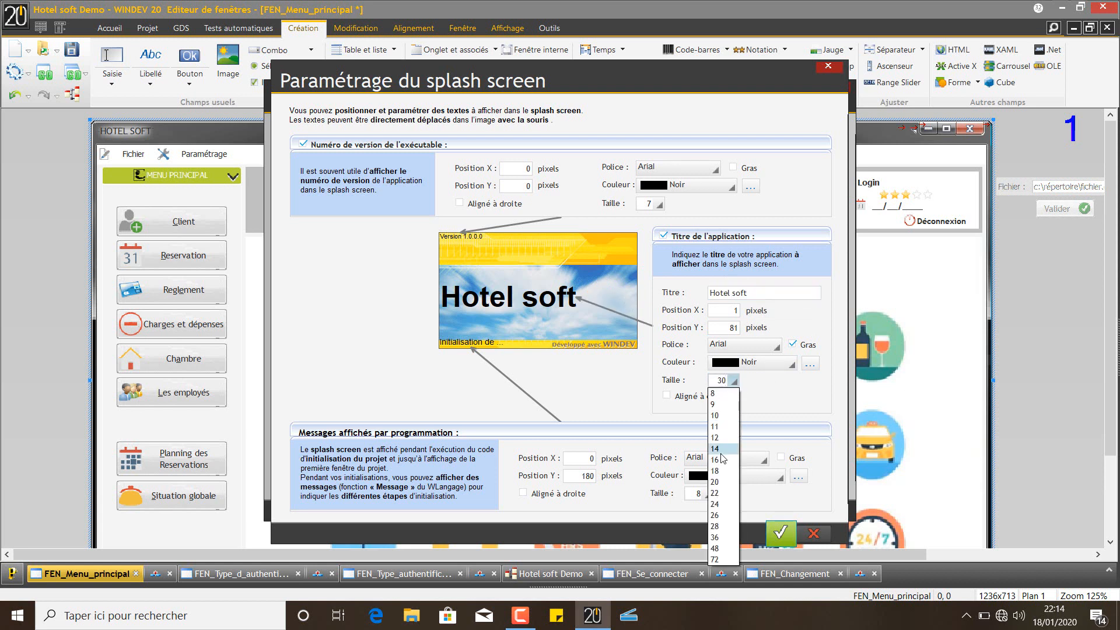
pyautogui.click(723, 540)
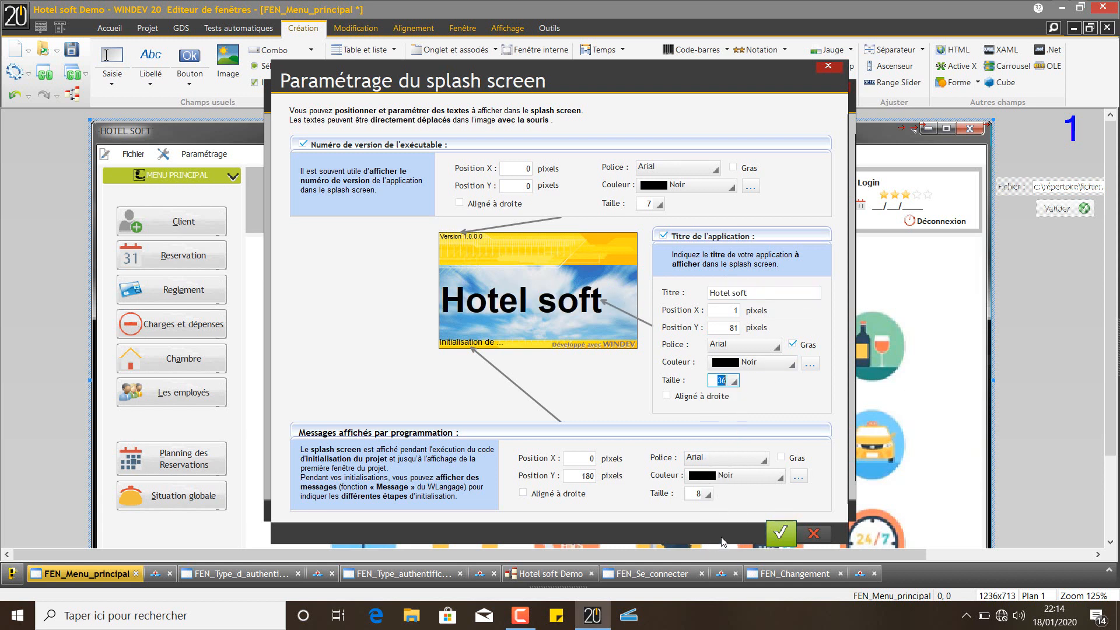
pyautogui.click(773, 532)
pyautogui.click(780, 529)
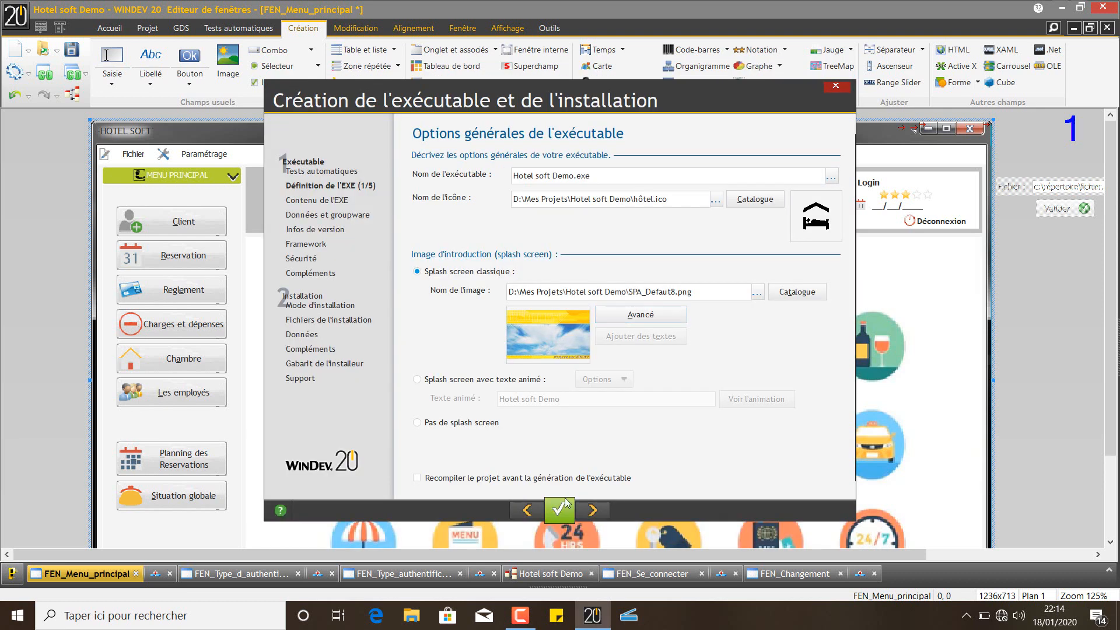
# Set the executable to mono-instance and advance to the custom error message page
pyautogui.click(587, 506)
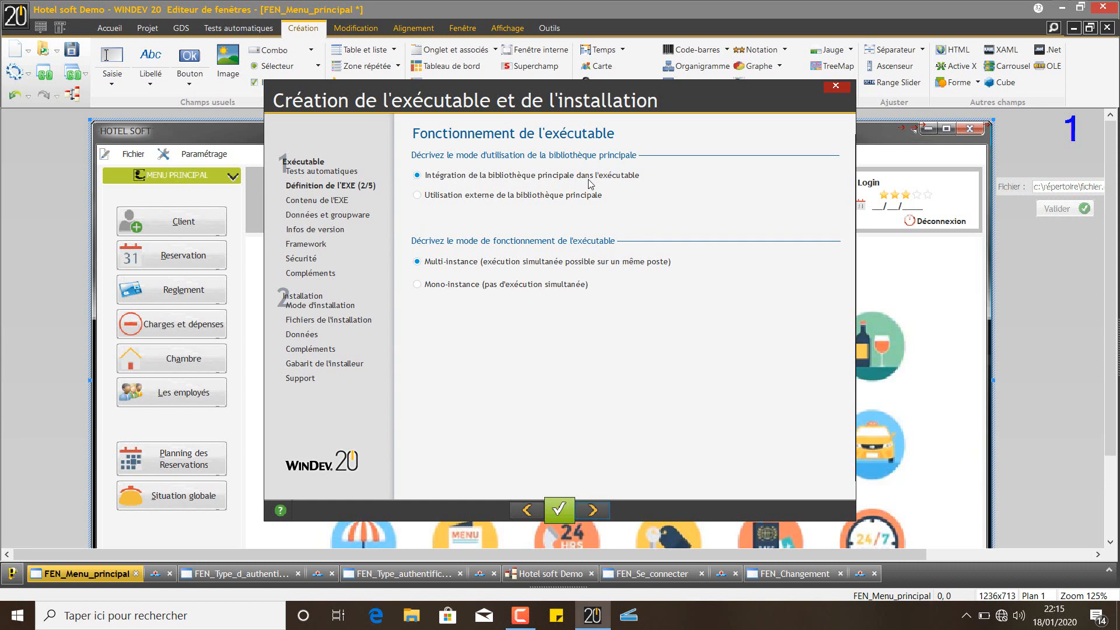
pyautogui.click(443, 287)
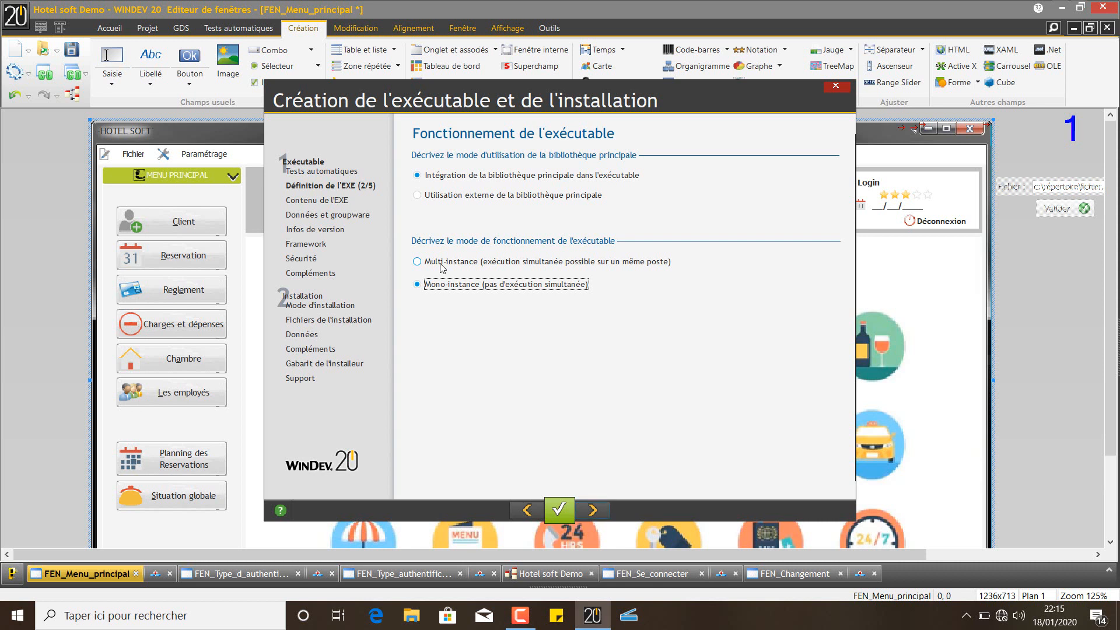
pyautogui.click(441, 264)
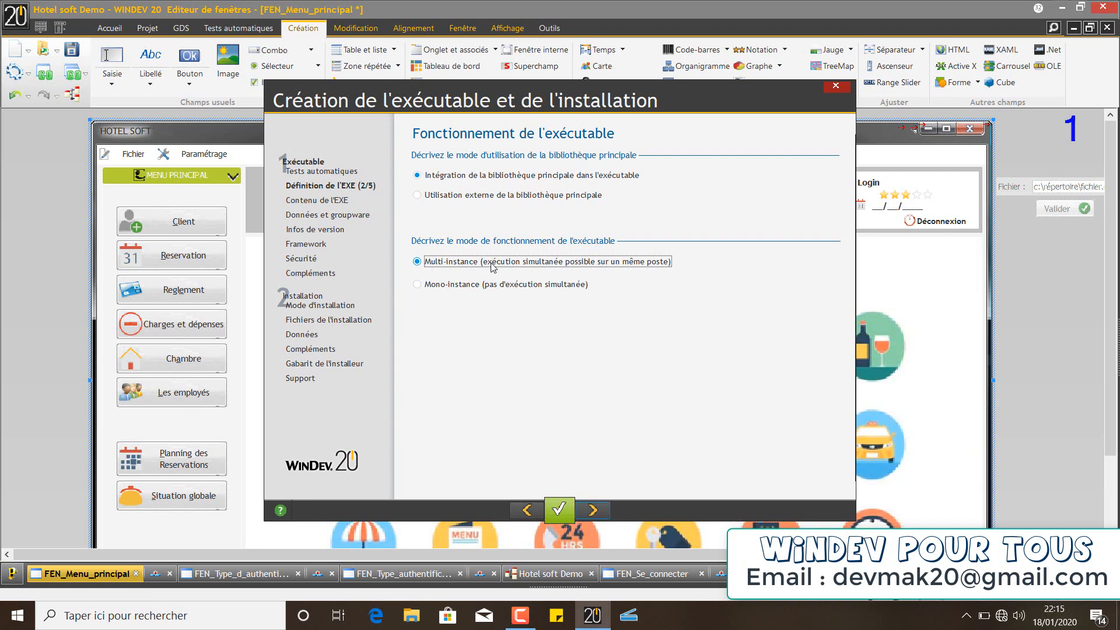
pyautogui.click(469, 288)
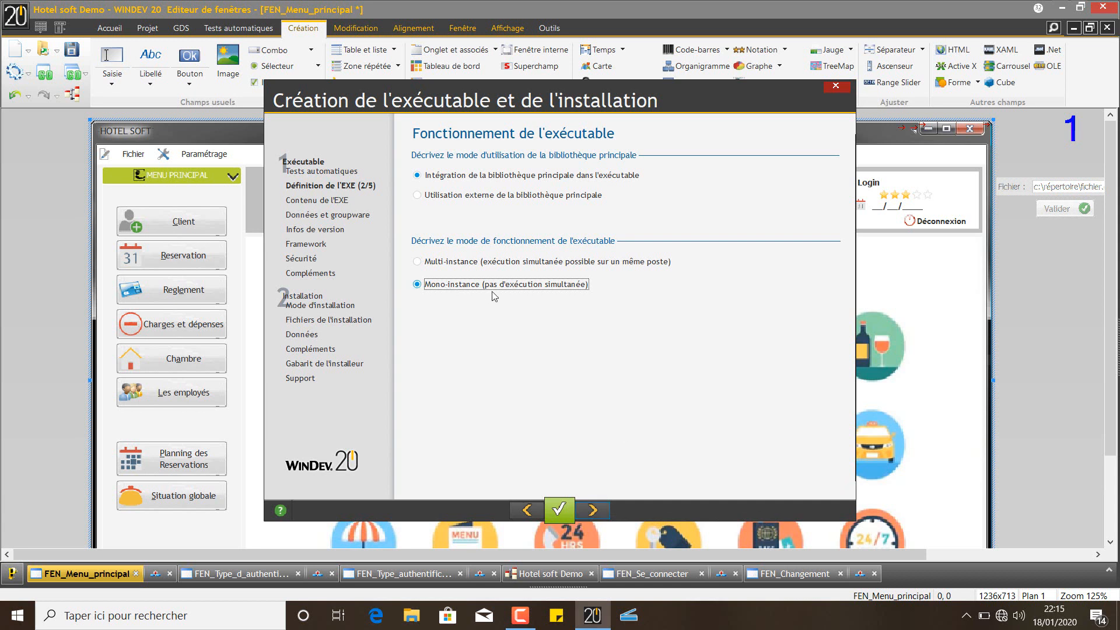
pyautogui.click(604, 516)
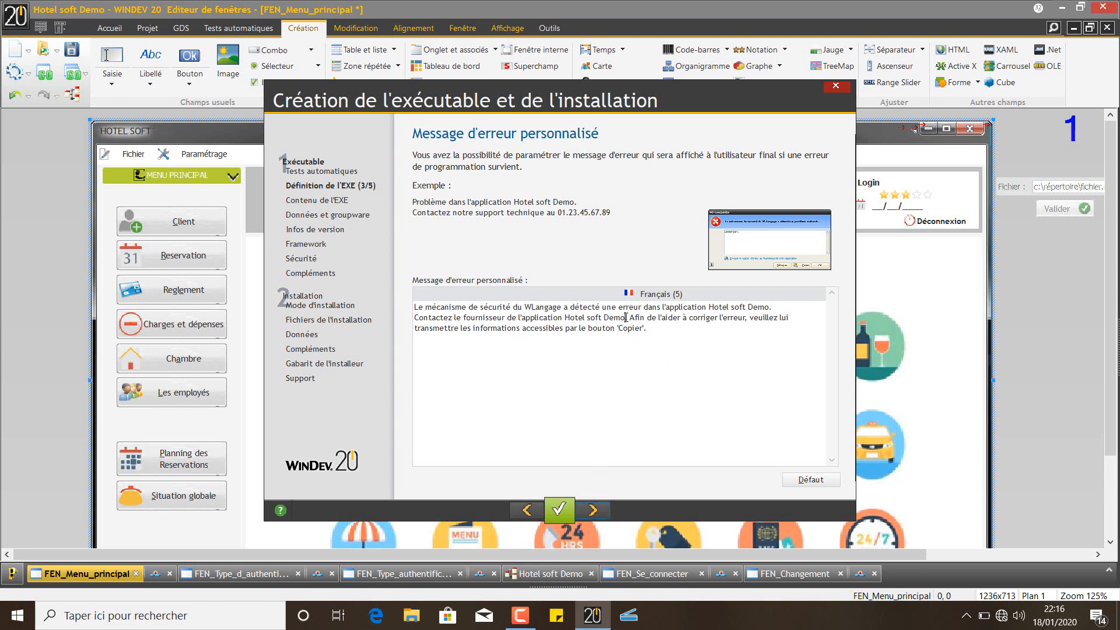
# Delete ' Demo' after 'Hotel soft' on the error message's second line
pyautogui.moveTo(625, 318); pyautogui.dragTo(607, 314)
pyautogui.press('BackSpace')
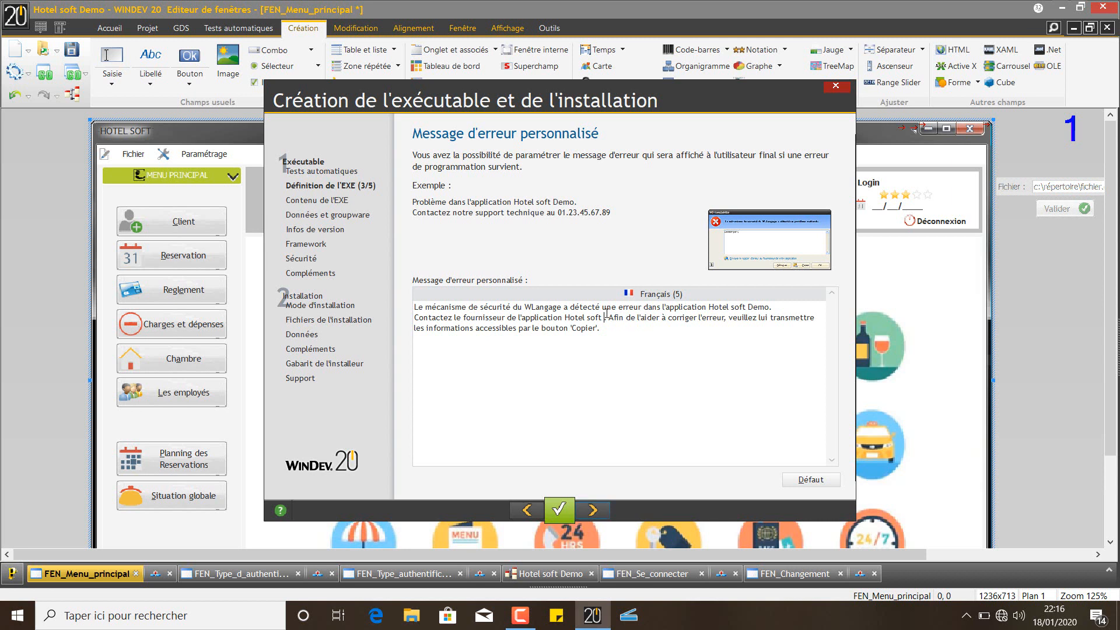
pyautogui.press('BackSpace')
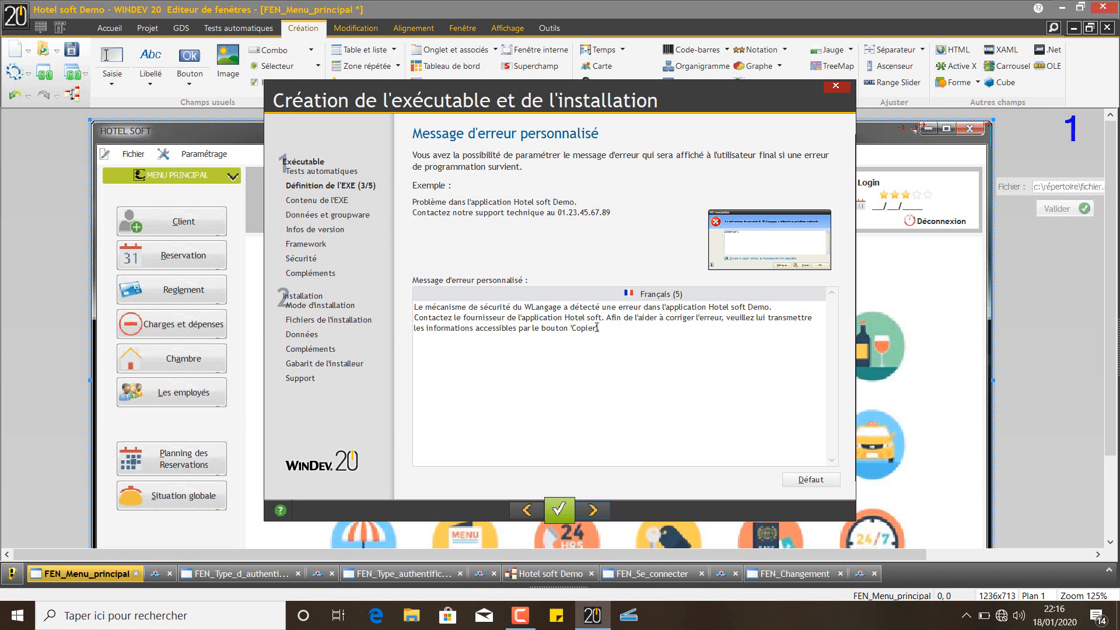
# Select the phrase about the 'Copier' button in the error message
pyautogui.moveTo(596, 328); pyautogui.dragTo(572, 327)
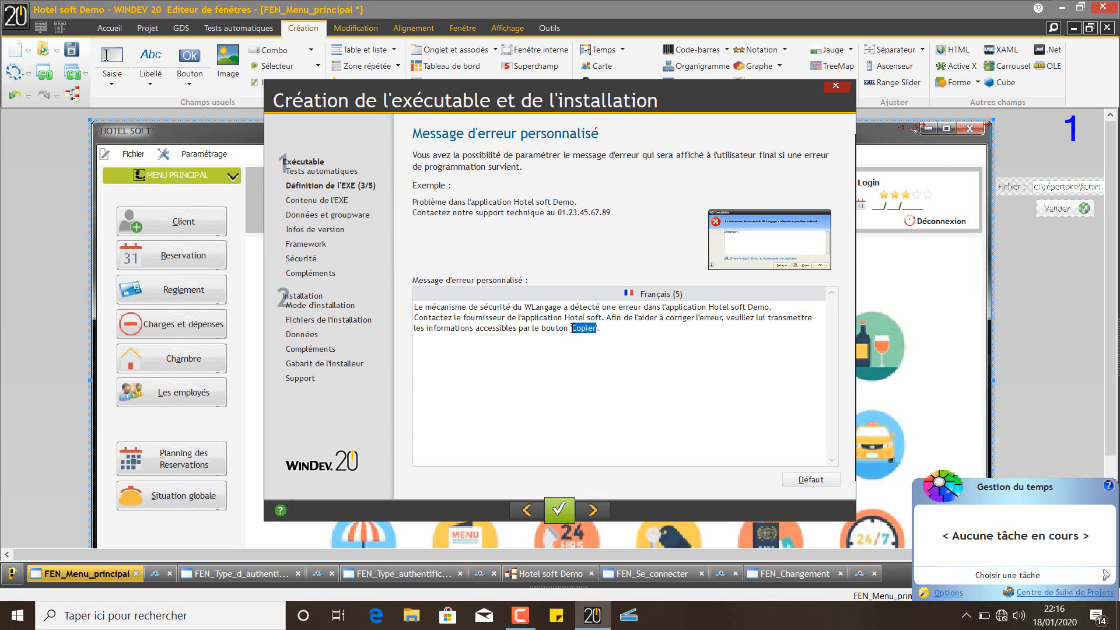
pyautogui.moveTo(571, 328); pyautogui.dragTo(598, 328)
pyautogui.moveTo(570, 328); pyautogui.dragTo(594, 326)
pyautogui.moveTo(533, 328); pyautogui.dragTo(599, 329)
# Replace the Copier phrase with 'le numéro' followed by the support phone numbers and e-mail address
pyautogui.write('le numé')
pyautogui.write('ro ')
pyautogui.write('suivant')
pyautogui.press('BackSpace')
pyautogui.press('BackSpace')
pyautogui.press('BackSpace')
pyautogui.press('BackSpace')
pyautogui.press('BackSpace')
pyautogui.press('BackSpace')
pyautogui.press('BackSpace')
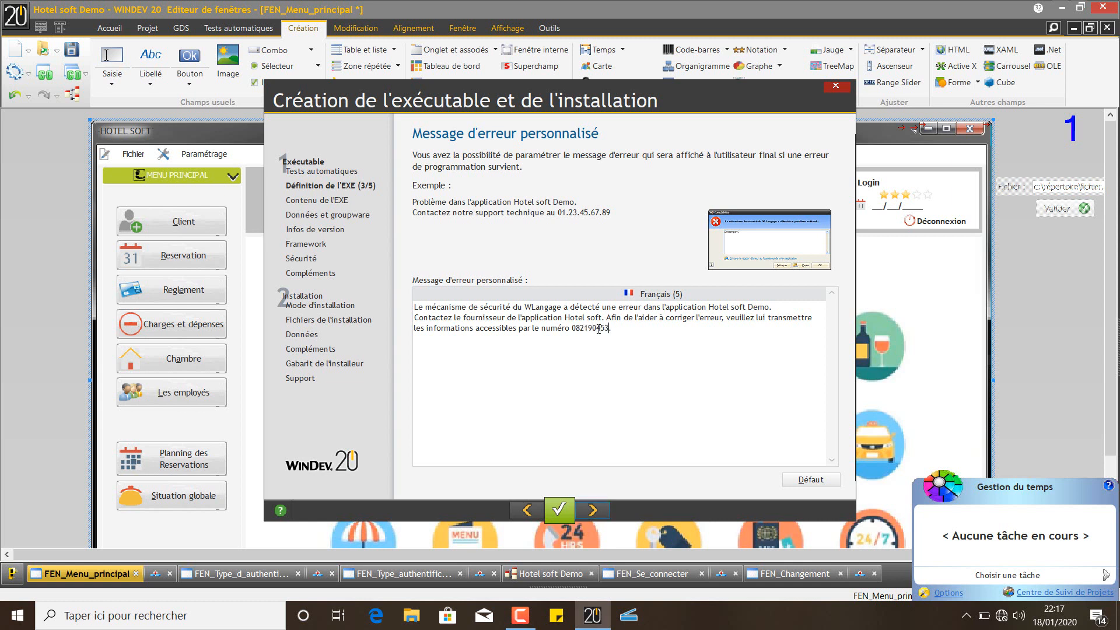
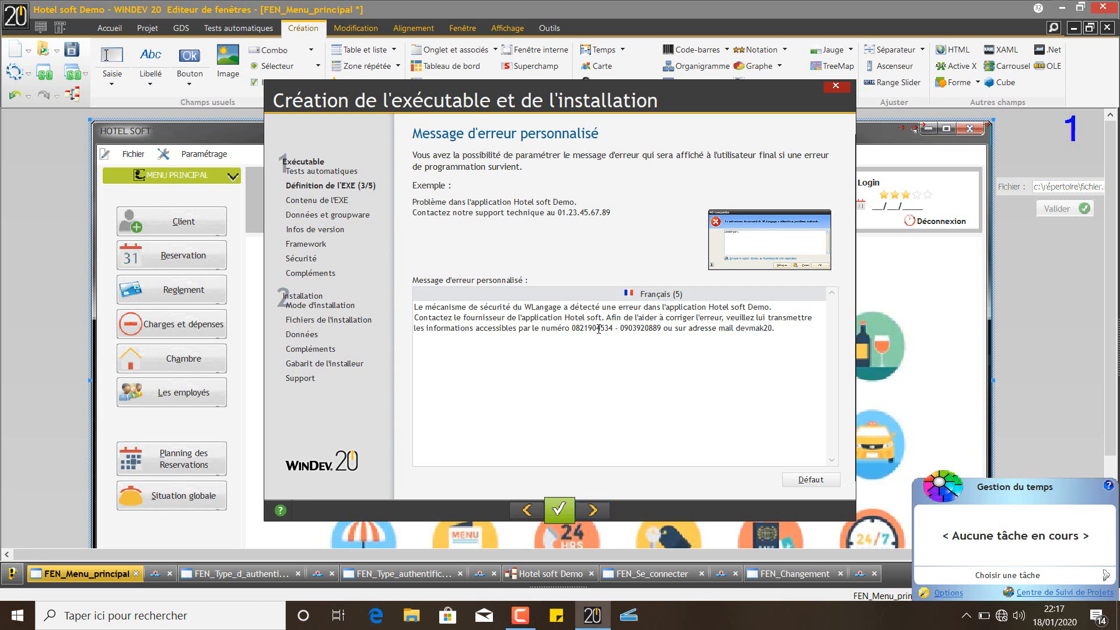
pyautogui.moveTo(816, 328); pyautogui.dragTo(572, 327)
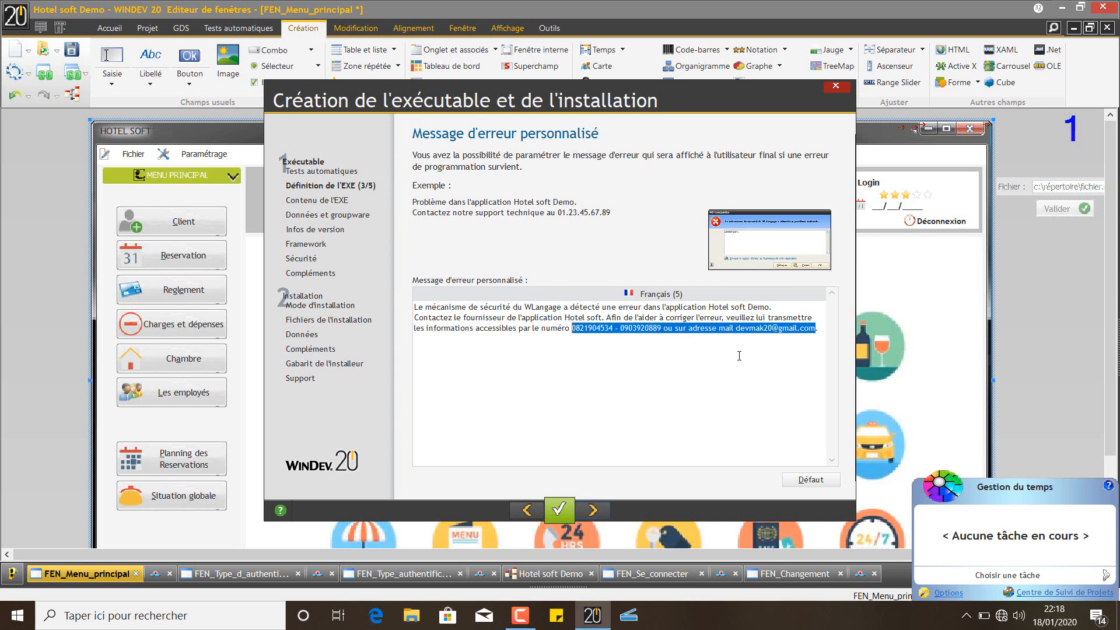
# Advance the wizard to the Macro Code Utilisateur page
pyautogui.click(596, 511)
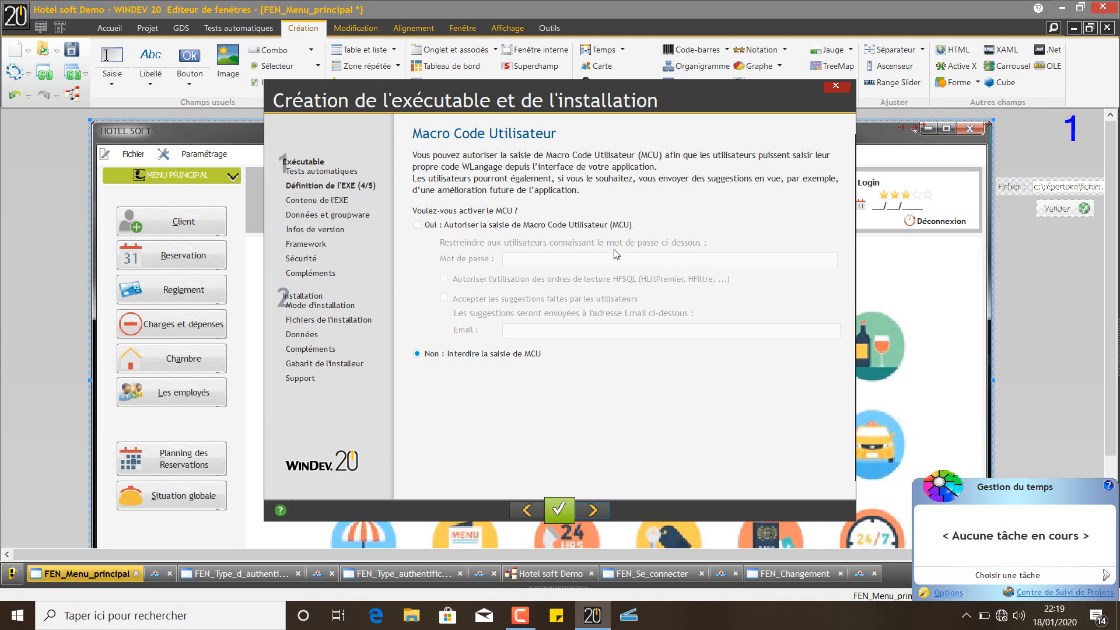
# Choose 'Non : Interdire la saisie de MCU' so users cannot enter macro code
pyautogui.click(505, 226)
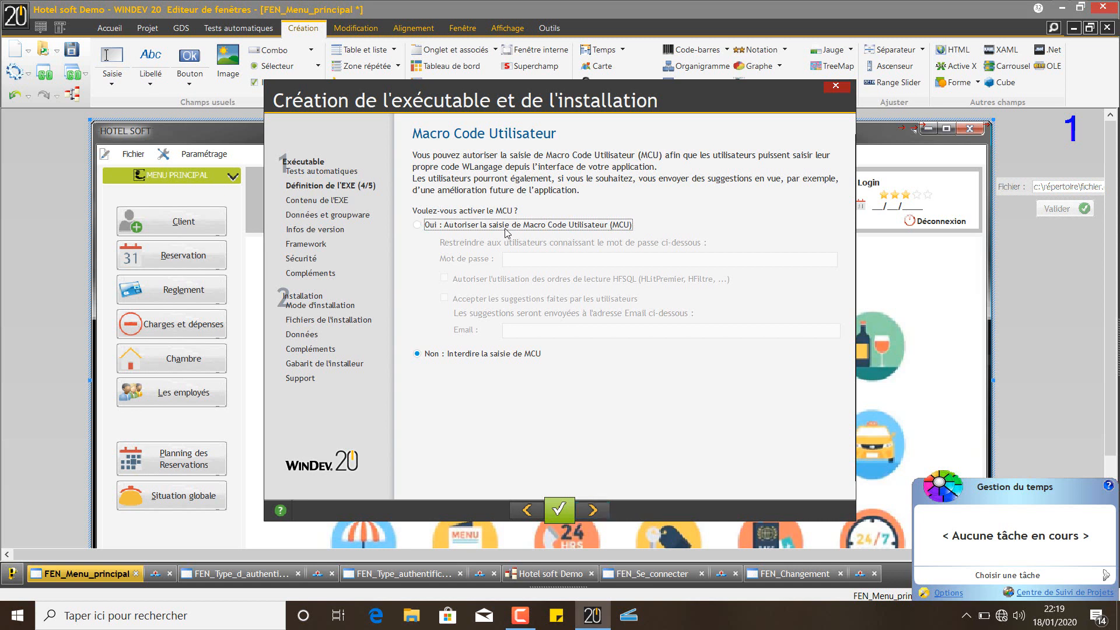
pyautogui.click(471, 354)
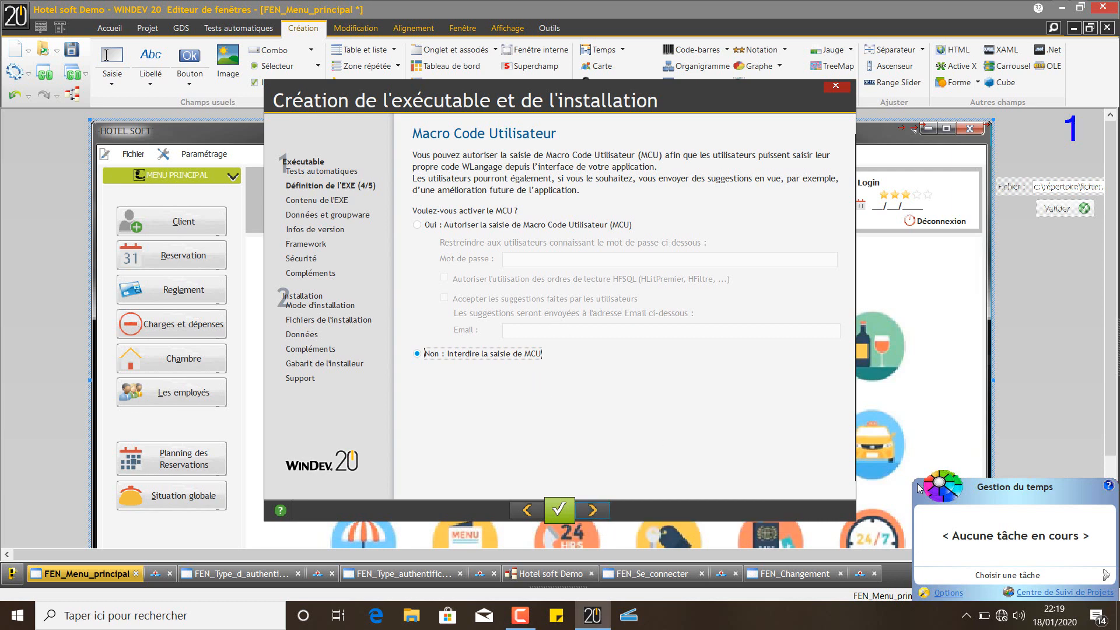
pyautogui.click(593, 511)
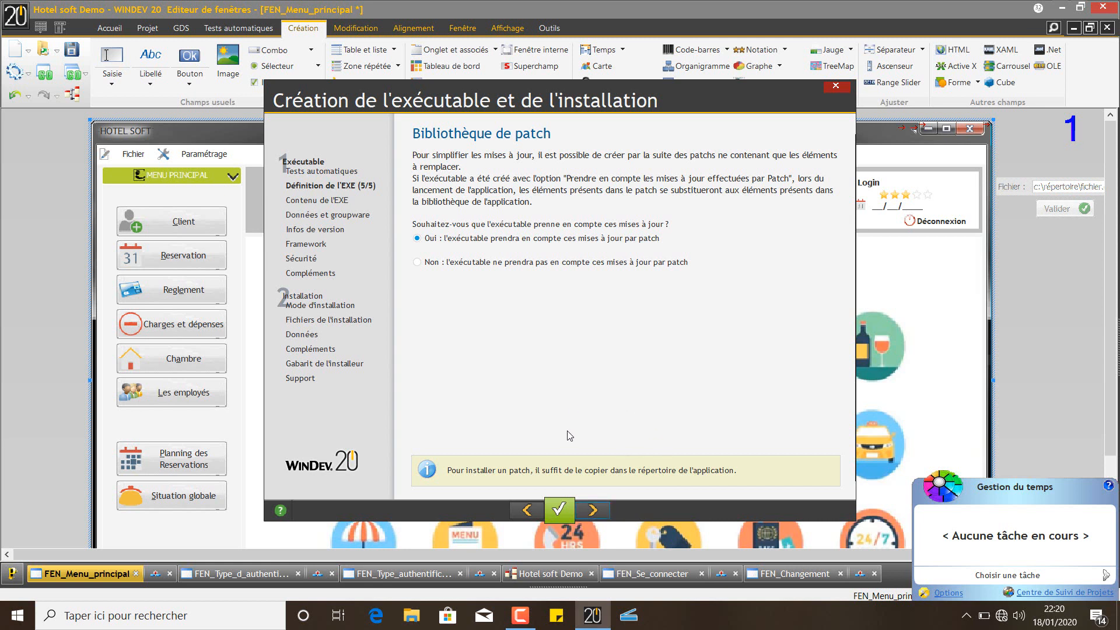
# Choose 'Oui' so the executable takes updates delivered by patch into account
pyautogui.click(487, 240)
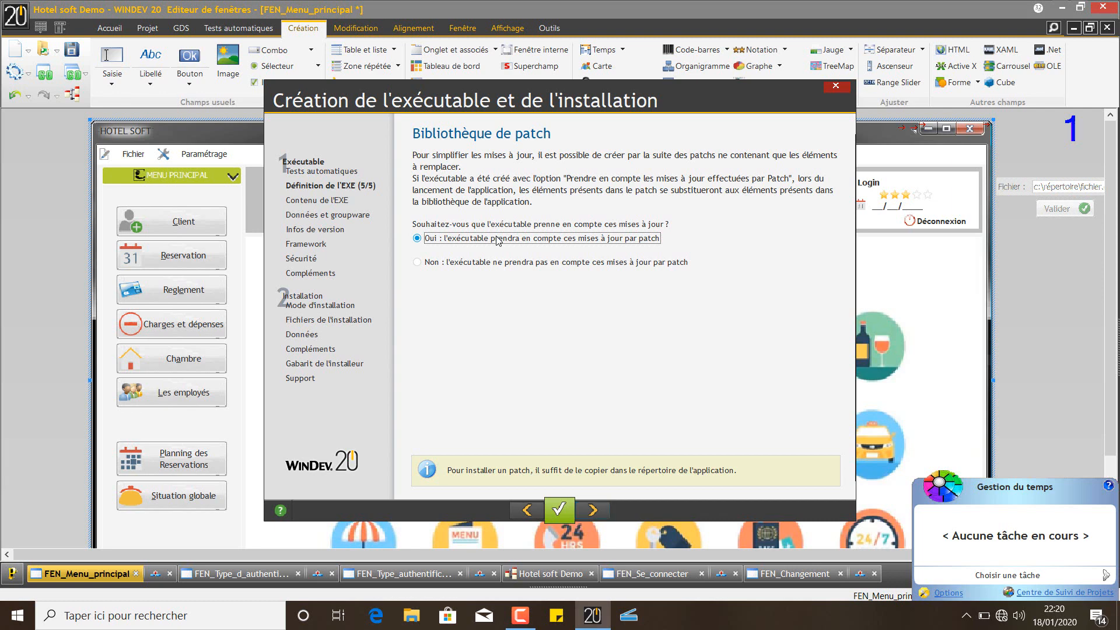
pyautogui.click(593, 520)
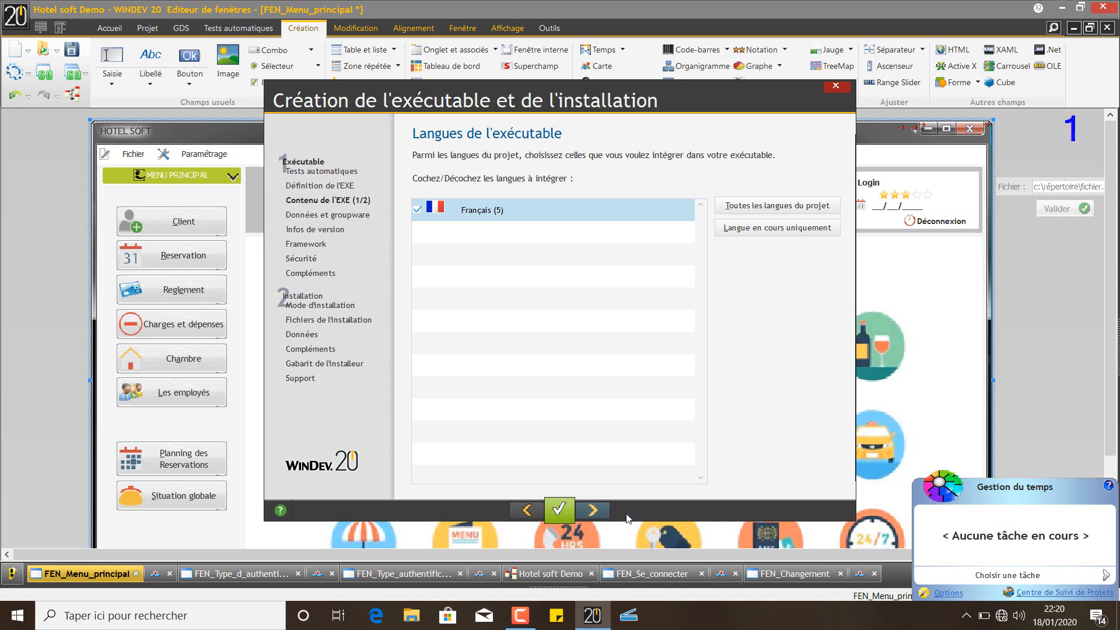
# Accept the default languages (Français), library contents and data-file location pages
pyautogui.click(591, 512)
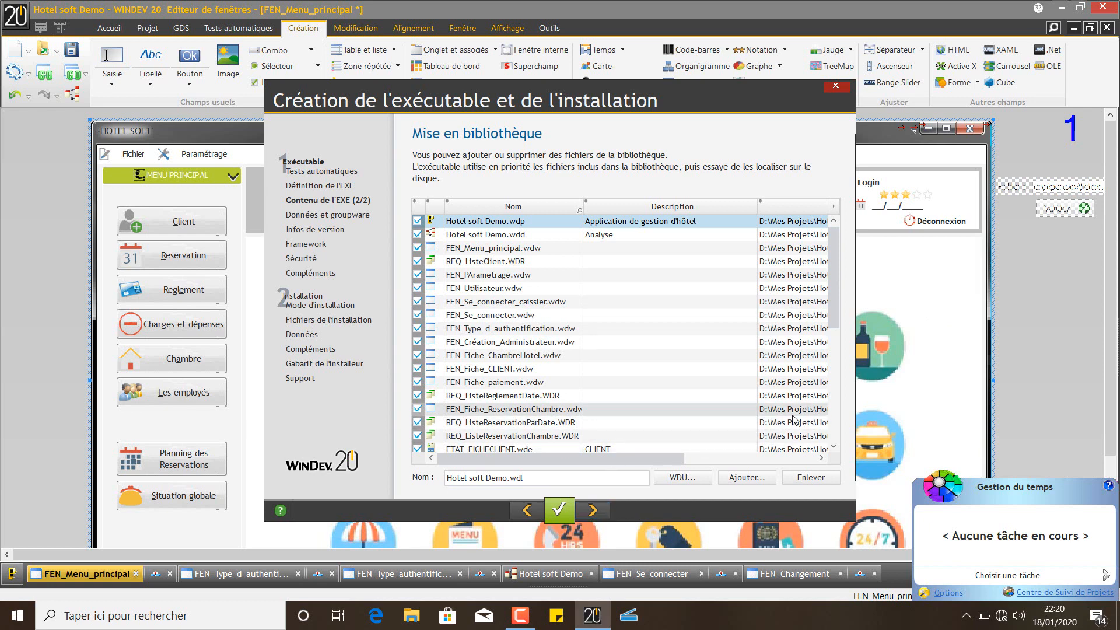
pyautogui.scroll(-6, 835, 415)
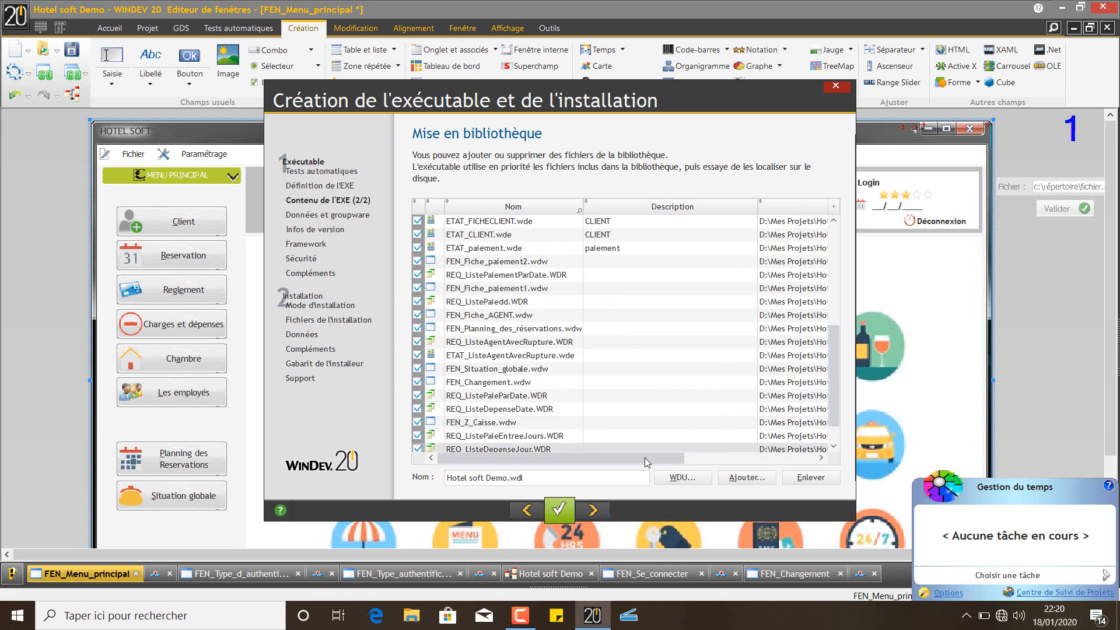
pyautogui.click(594, 510)
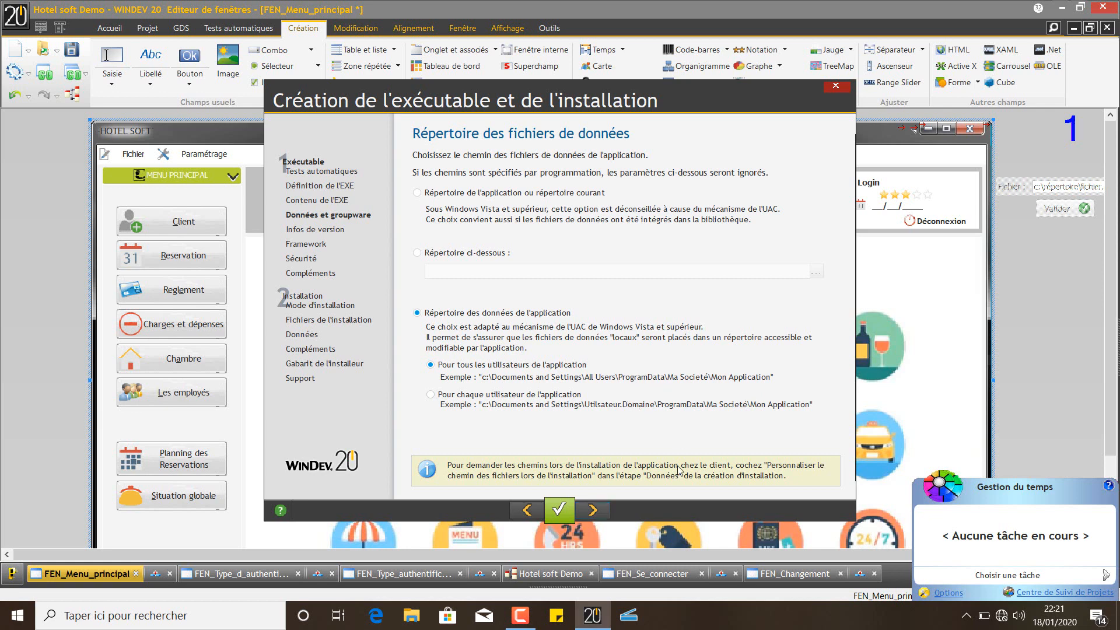
pyautogui.click(594, 511)
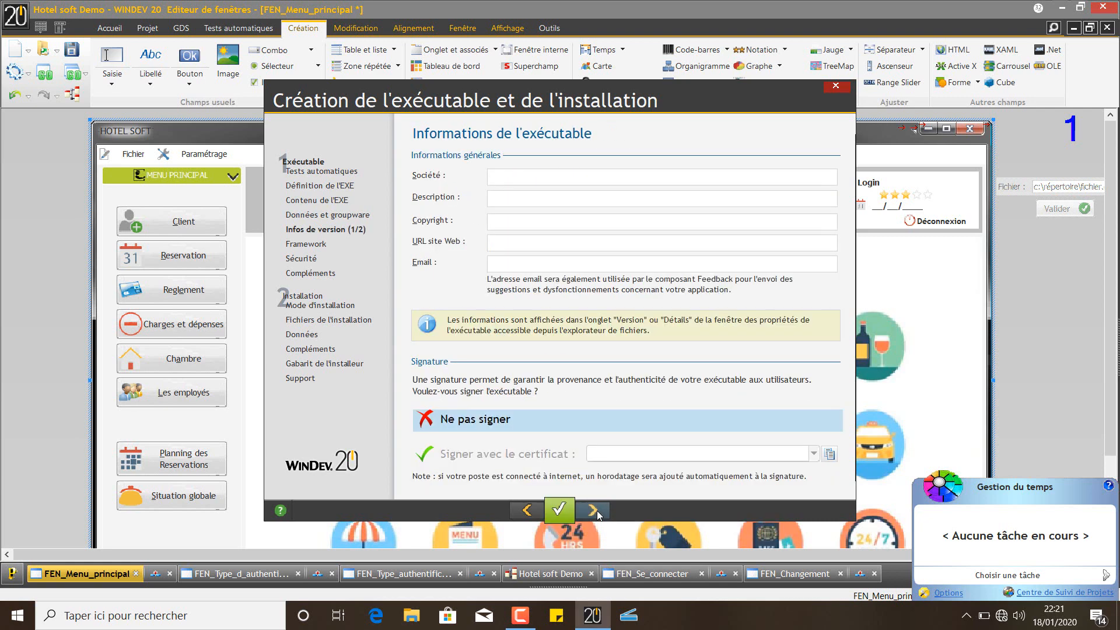
# Enter 'IHM Corporate' as company and description, and 'ihmcorporate.com' as the website
pyautogui.click(509, 184)
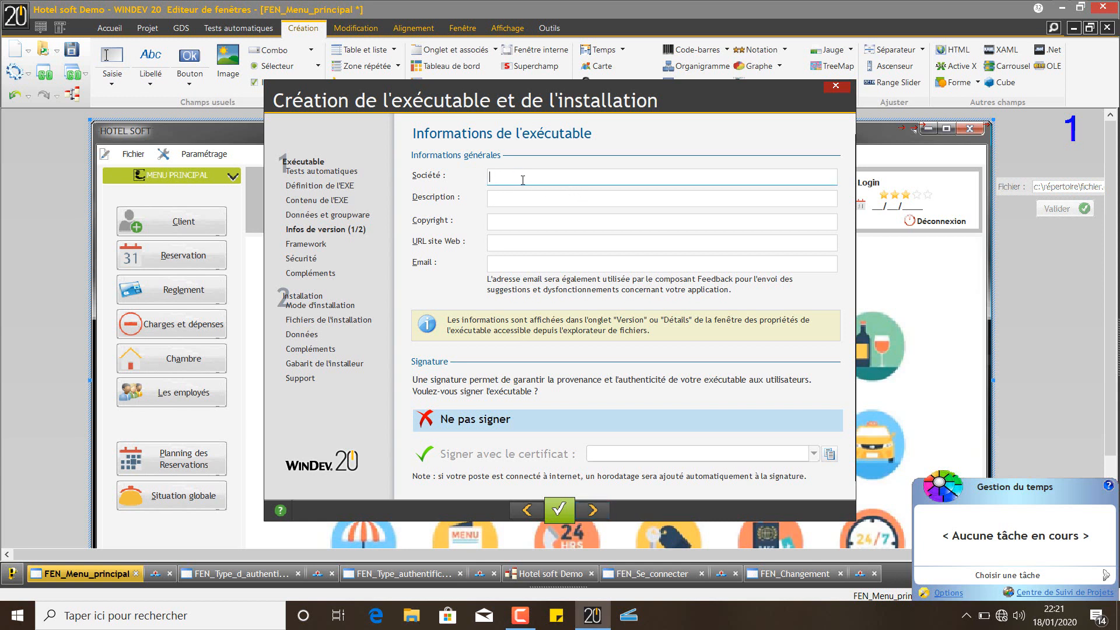
pyautogui.press('Tab')
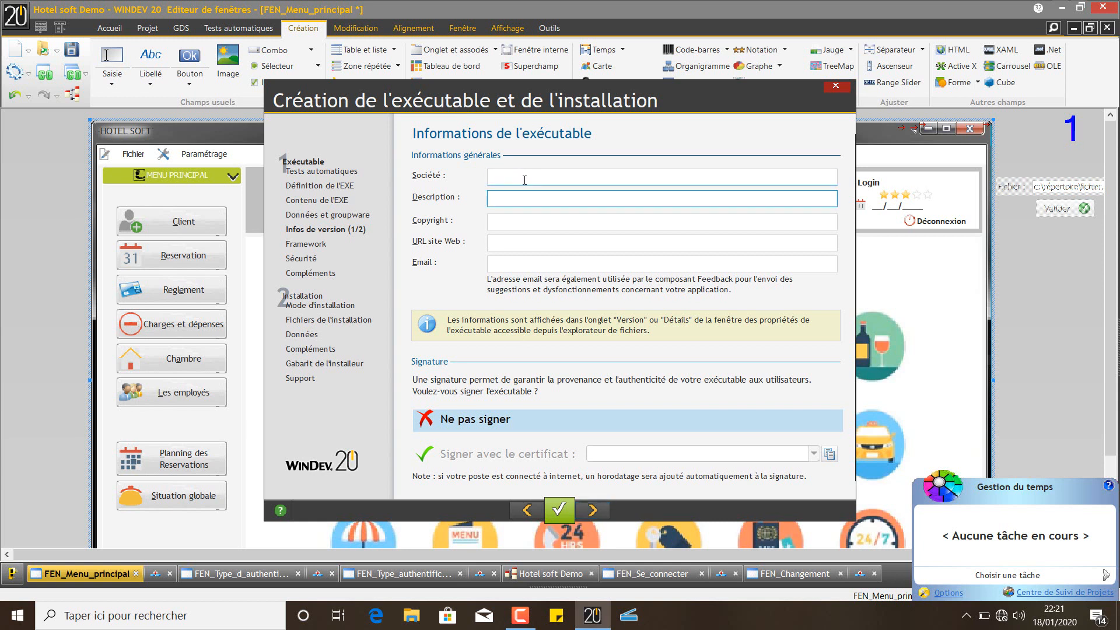
pyautogui.click(524, 181)
pyautogui.write('I')
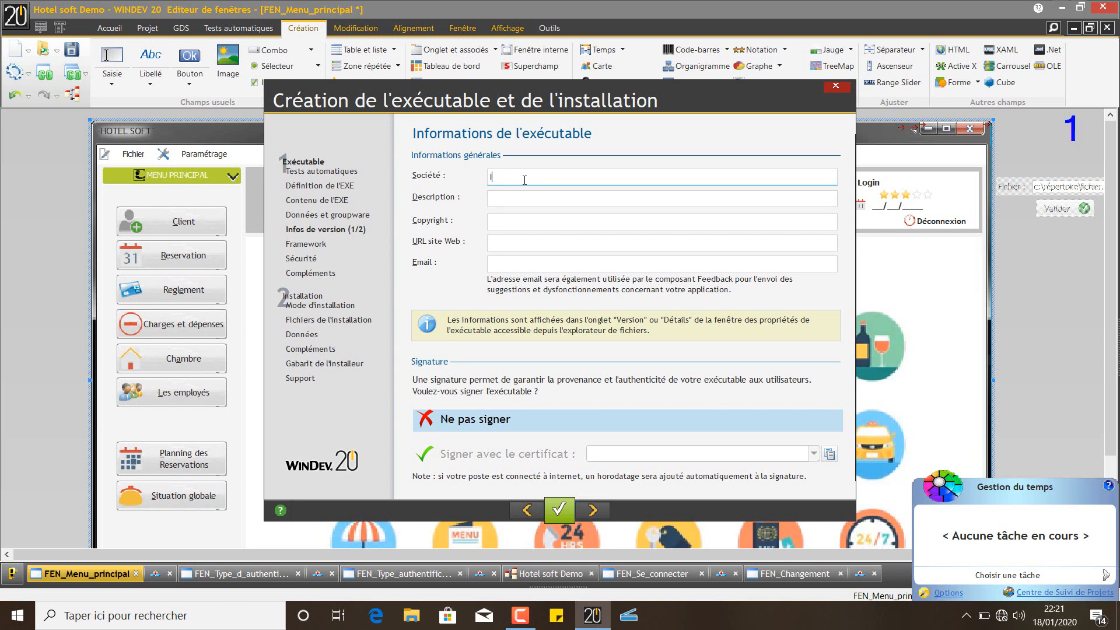
pyautogui.write('HM Corporate')
pyautogui.click(520, 196)
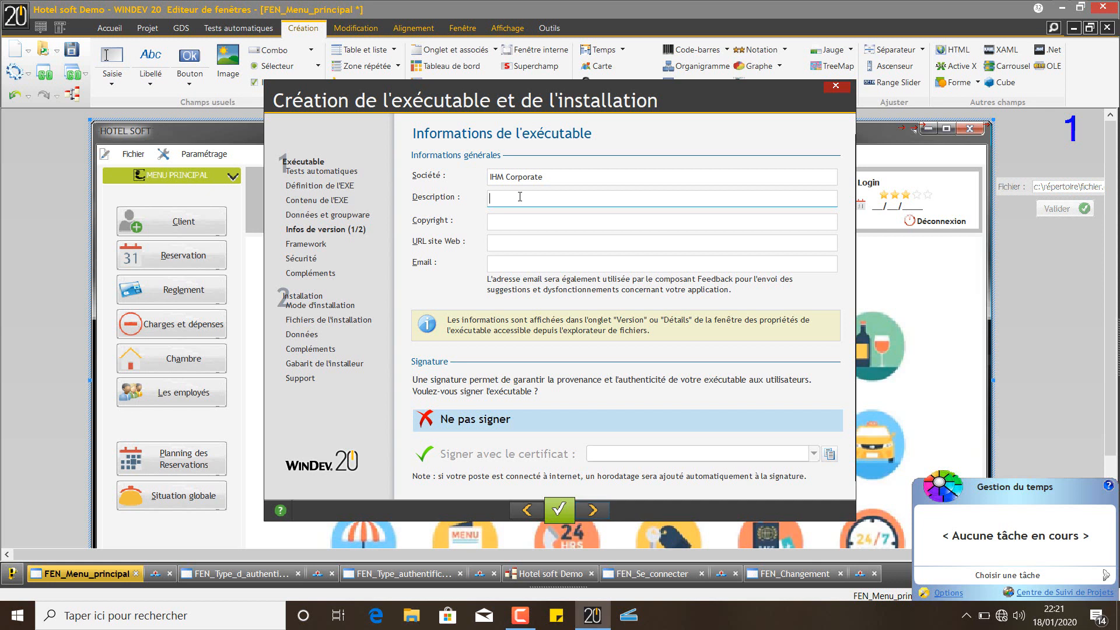
pyautogui.write('IHM Corporate')
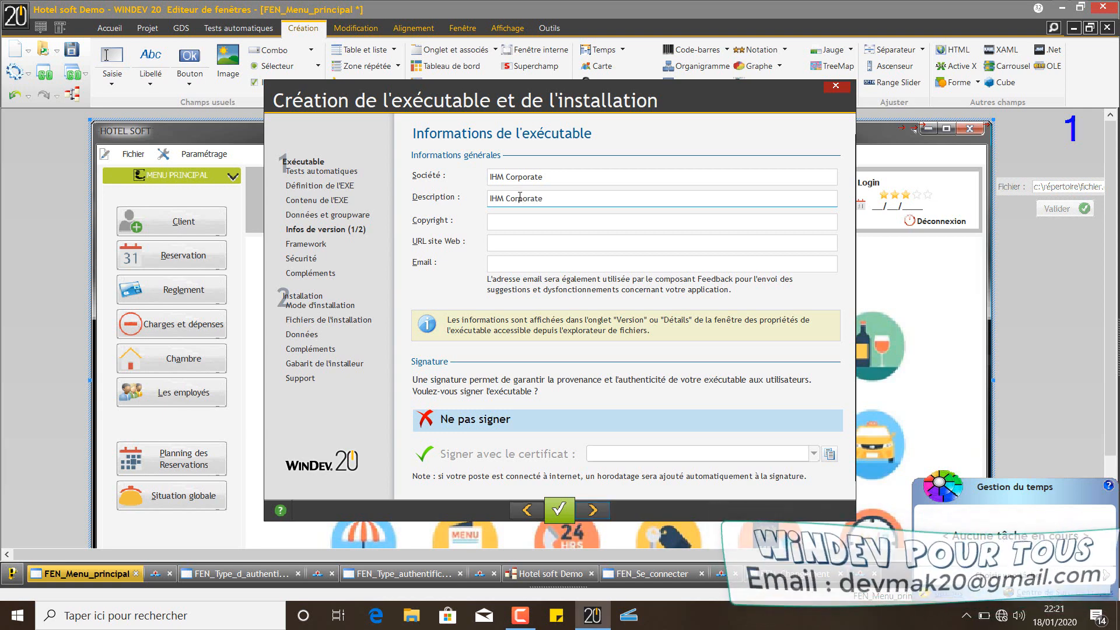
pyautogui.press('Tab')
pyautogui.click(515, 244)
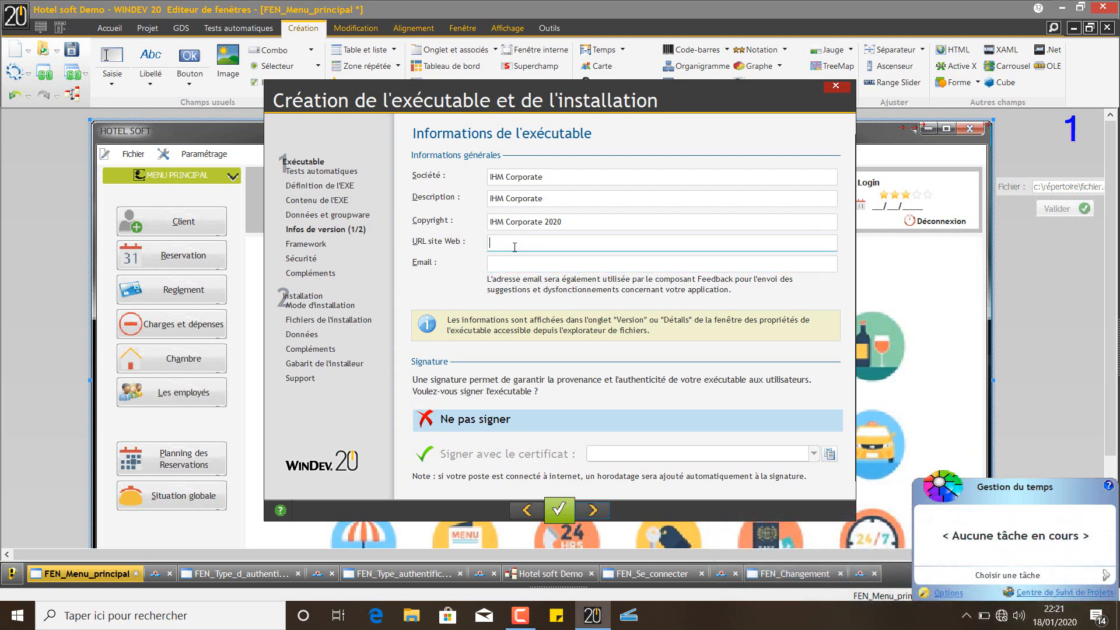
pyautogui.write('ihmcorporate.com')
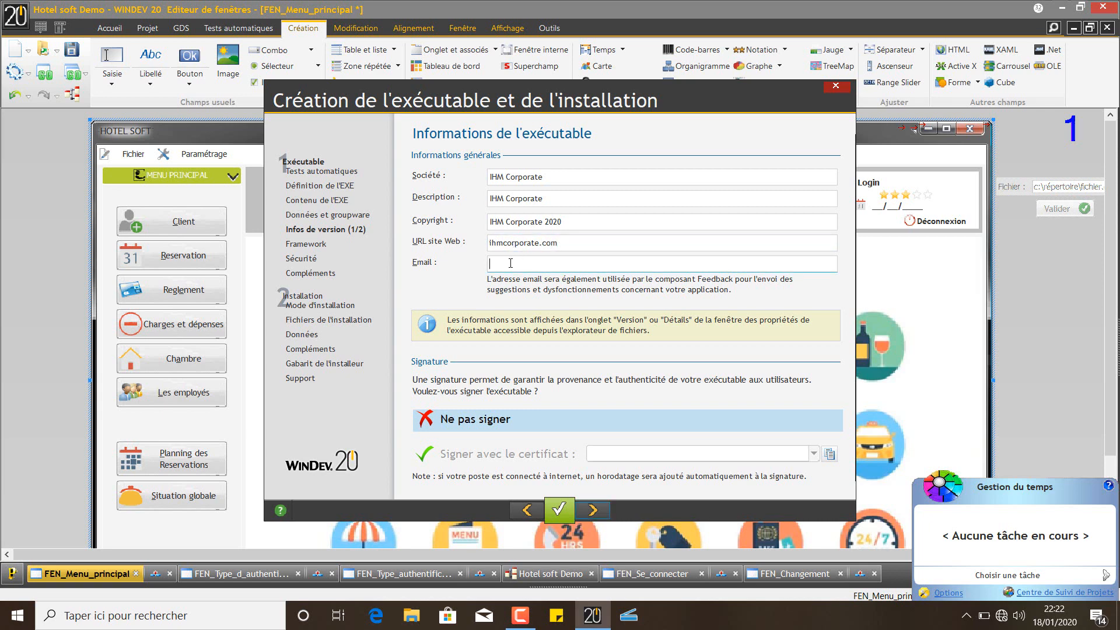
# Fill in the contact e-mail address in the Email field
pyautogui.press('Tab')
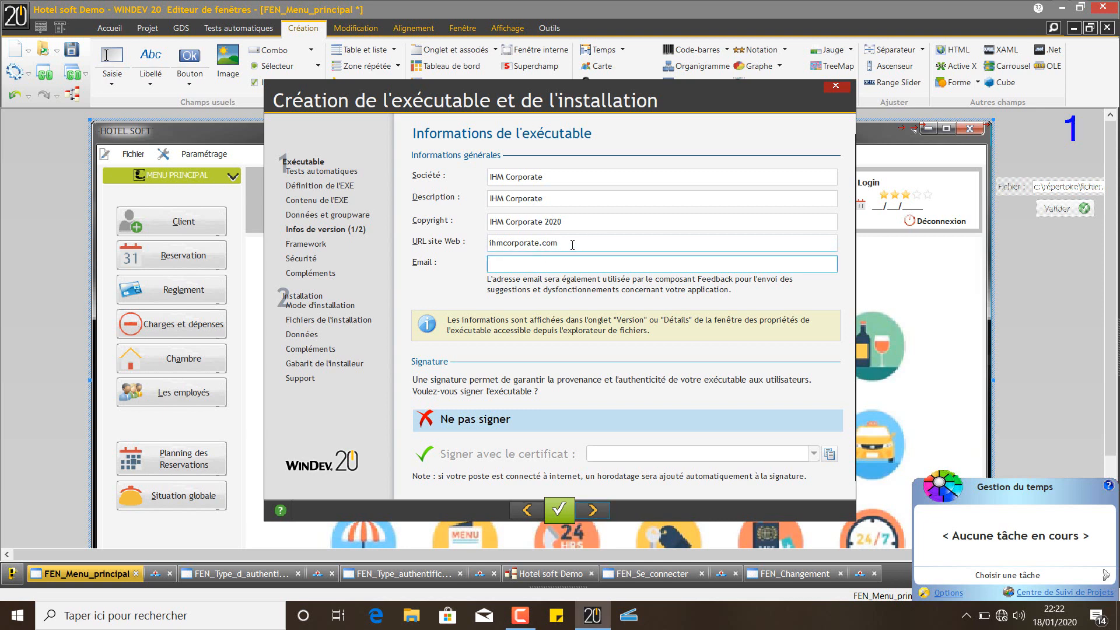
pyautogui.click(573, 245)
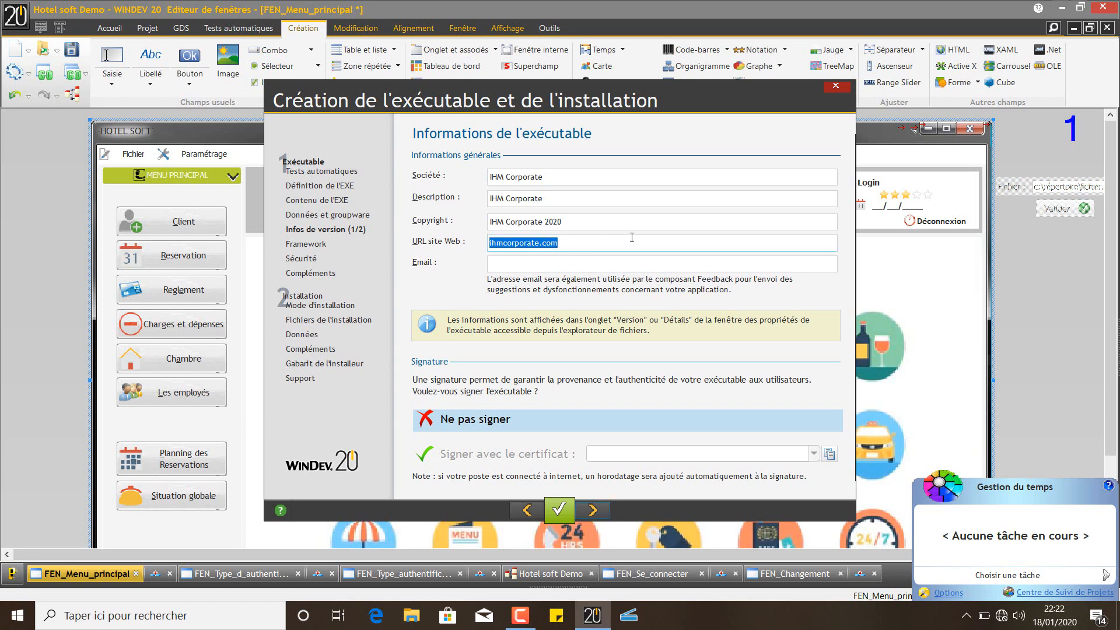
pyautogui.click(587, 263)
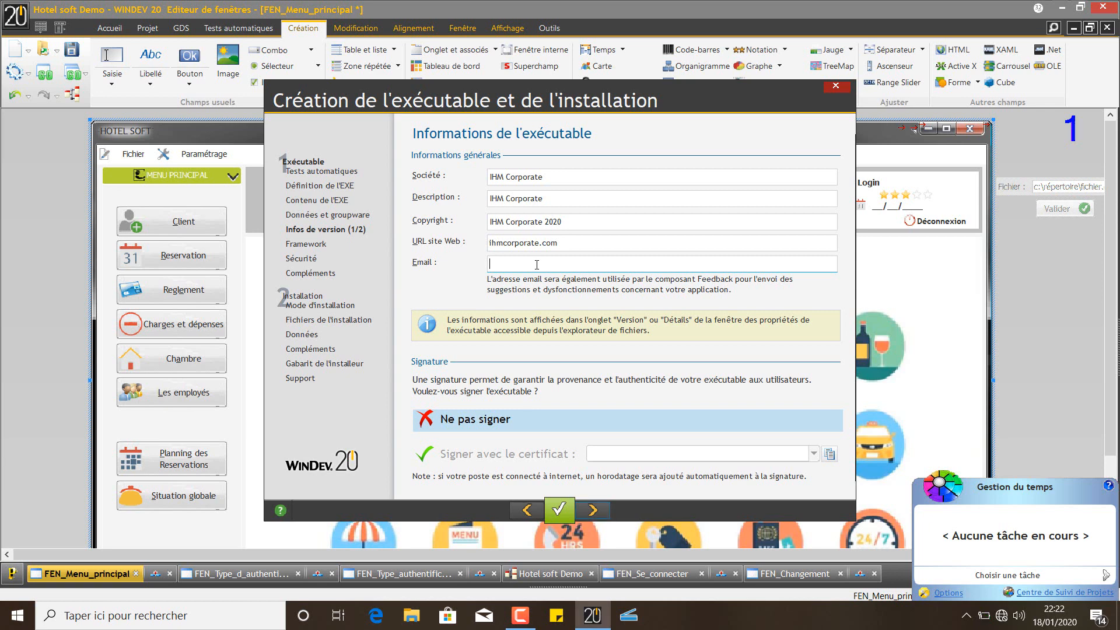
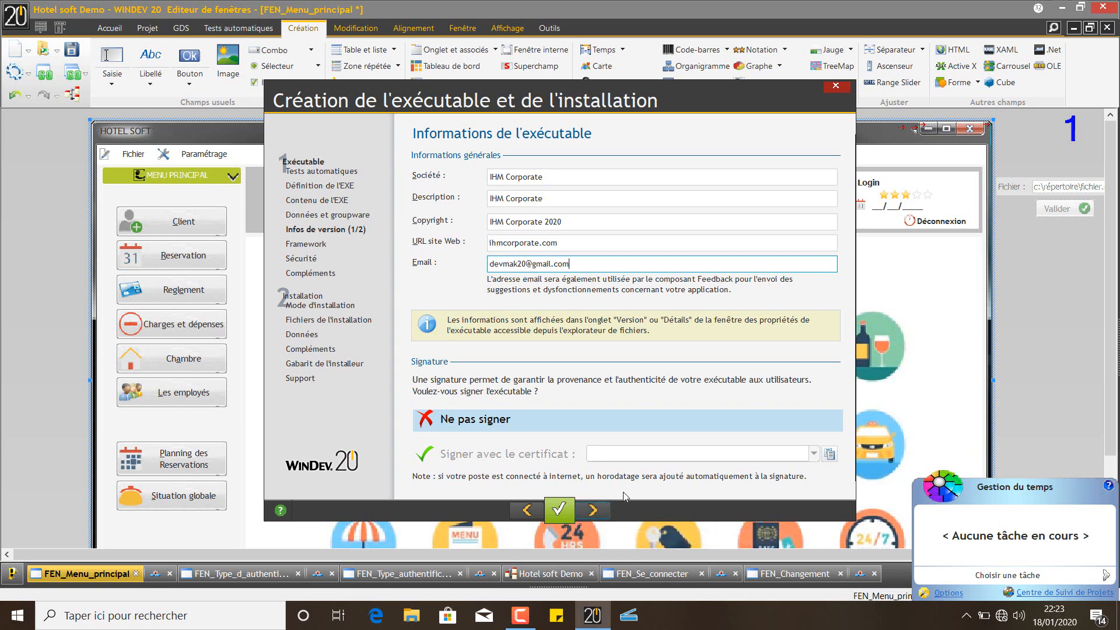
# Turn off automatic version number incrementing on the version page
pyautogui.click(601, 512)
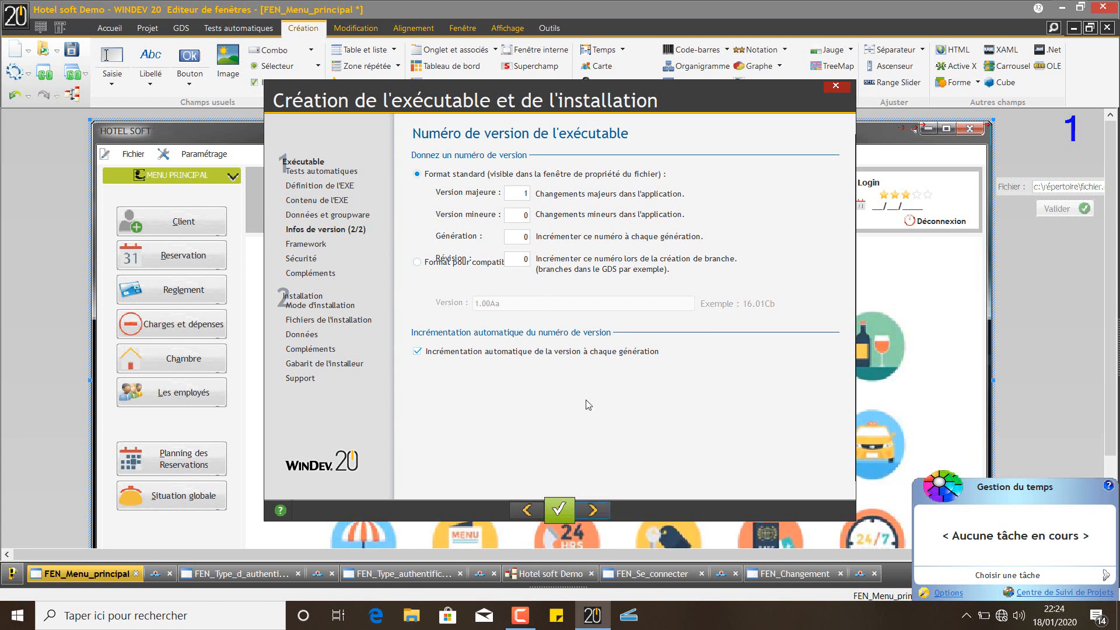
pyautogui.click(562, 352)
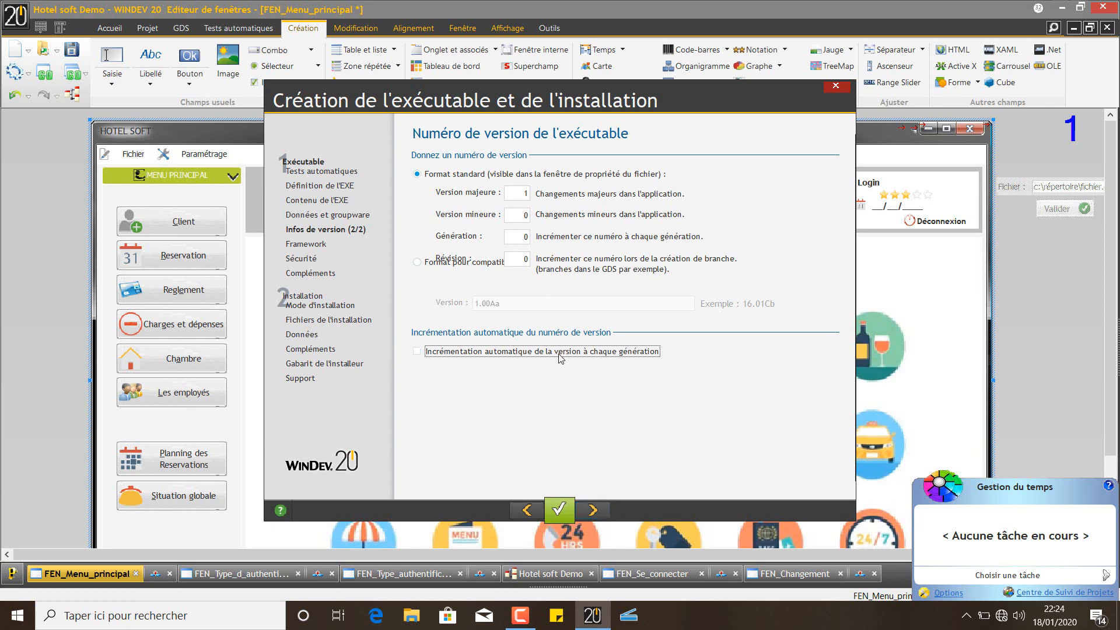
pyautogui.click(593, 510)
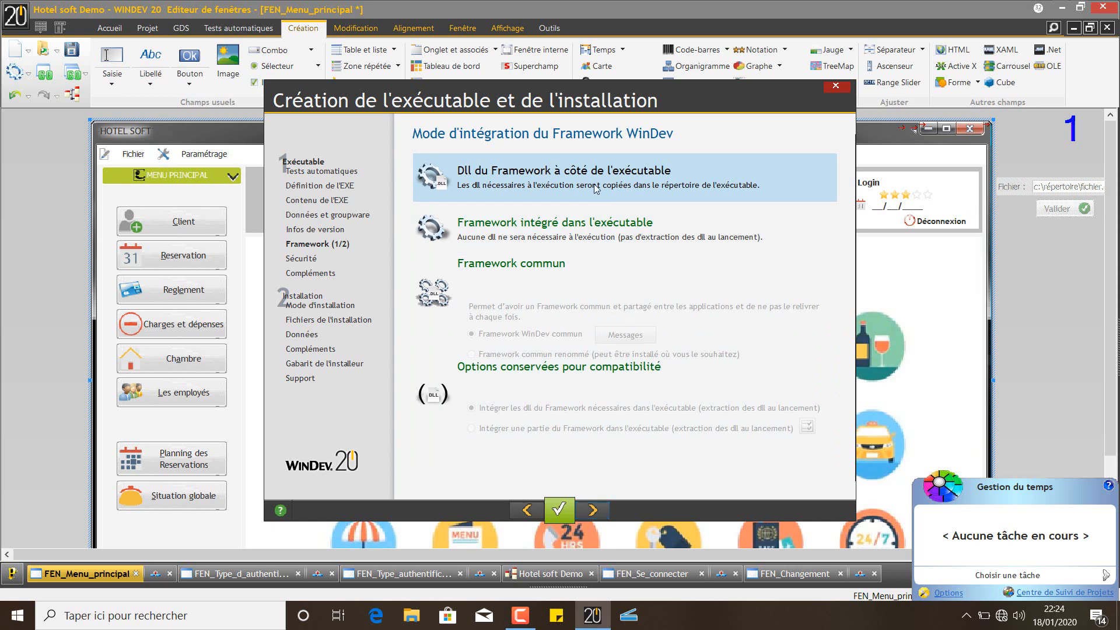
# Keep the Framework integration mode and scroll through the whole Framework DLL list
pyautogui.click(593, 510)
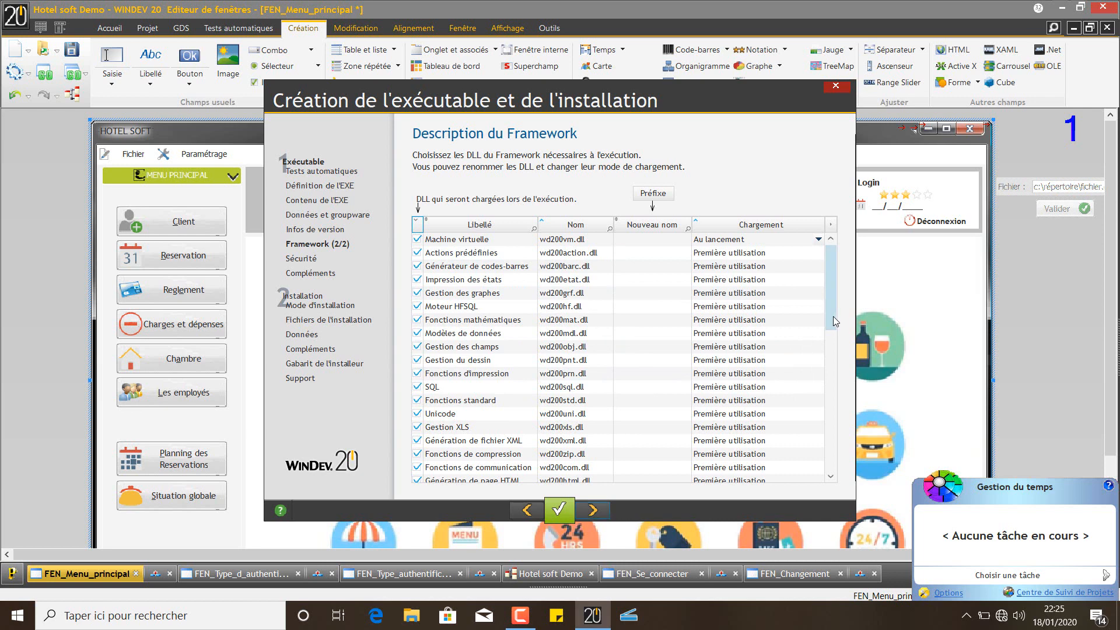
pyautogui.moveTo(833, 316); pyautogui.dragTo(858, 476)
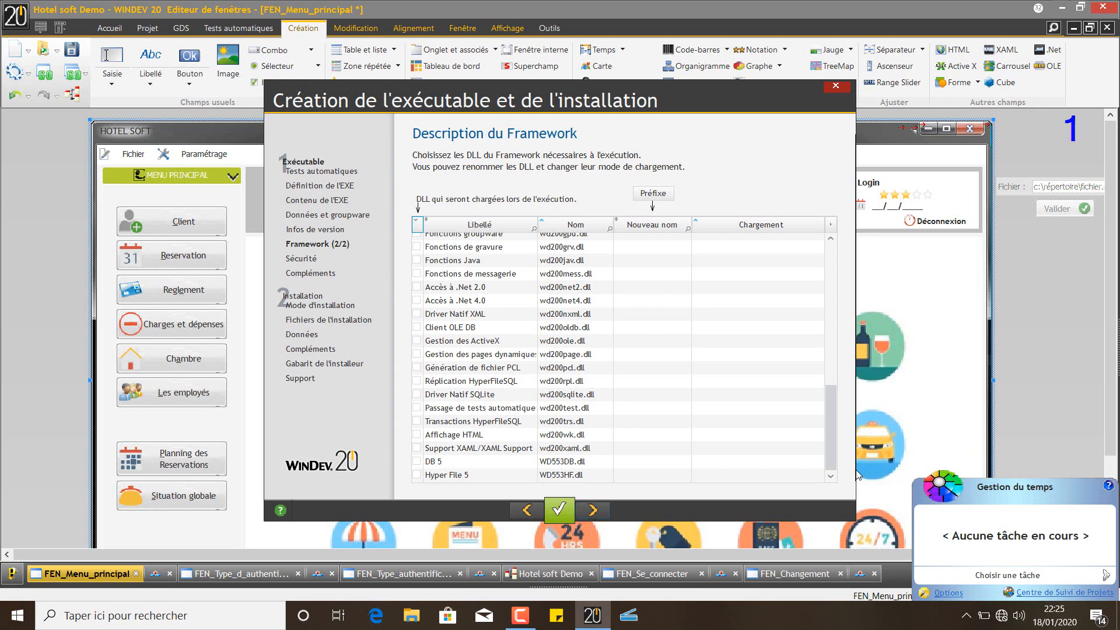
# Keep the Framework DLLs, the Vista manifest and the no-special-privilege UAC defaults
pyautogui.click(593, 511)
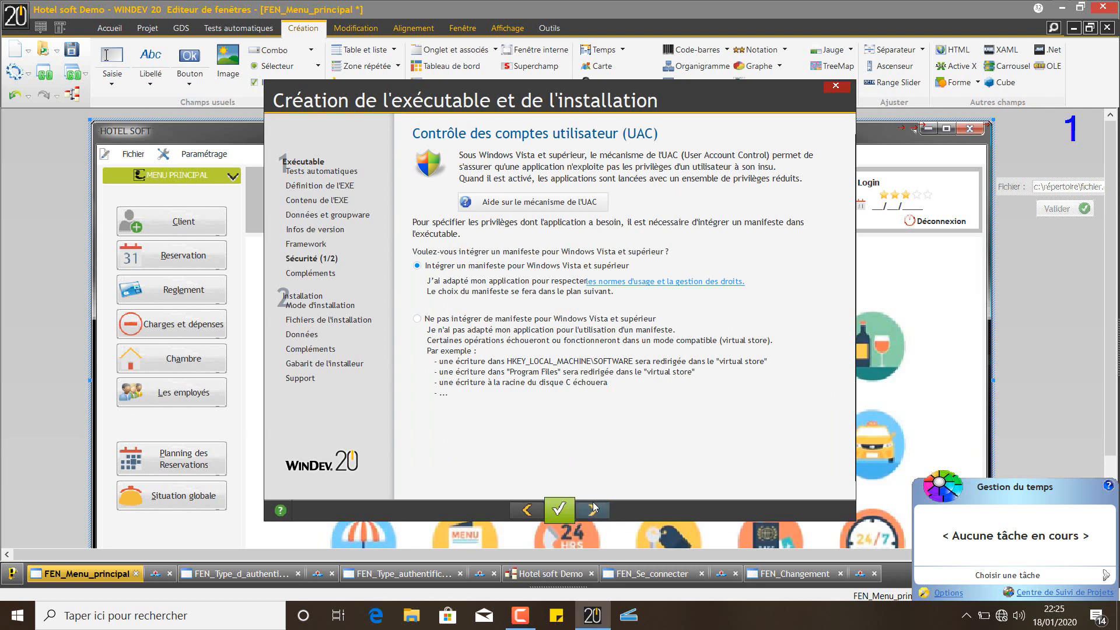
pyautogui.click(600, 514)
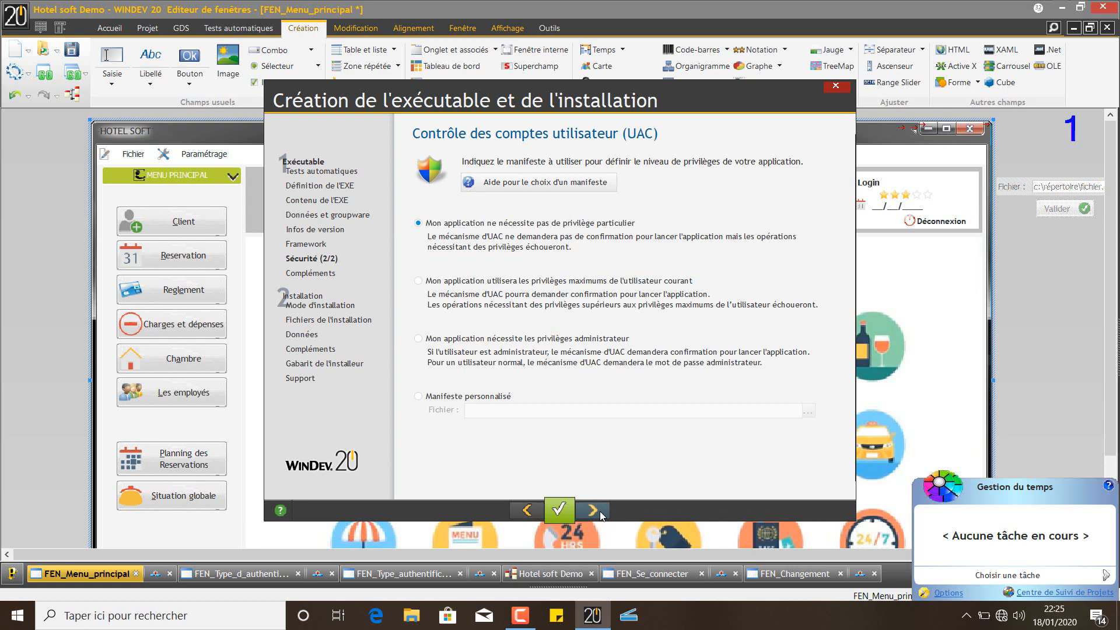
pyautogui.click(600, 515)
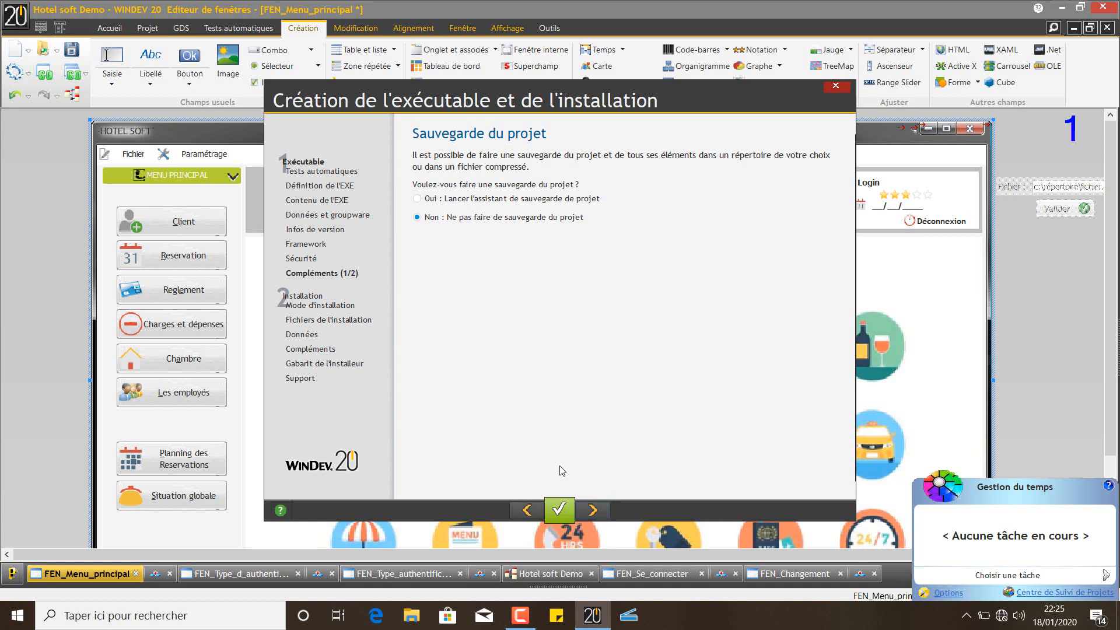
# Skip the project backup, choose 'Ne pas documenter les nouveautés' and generate the executable
pyautogui.click(593, 512)
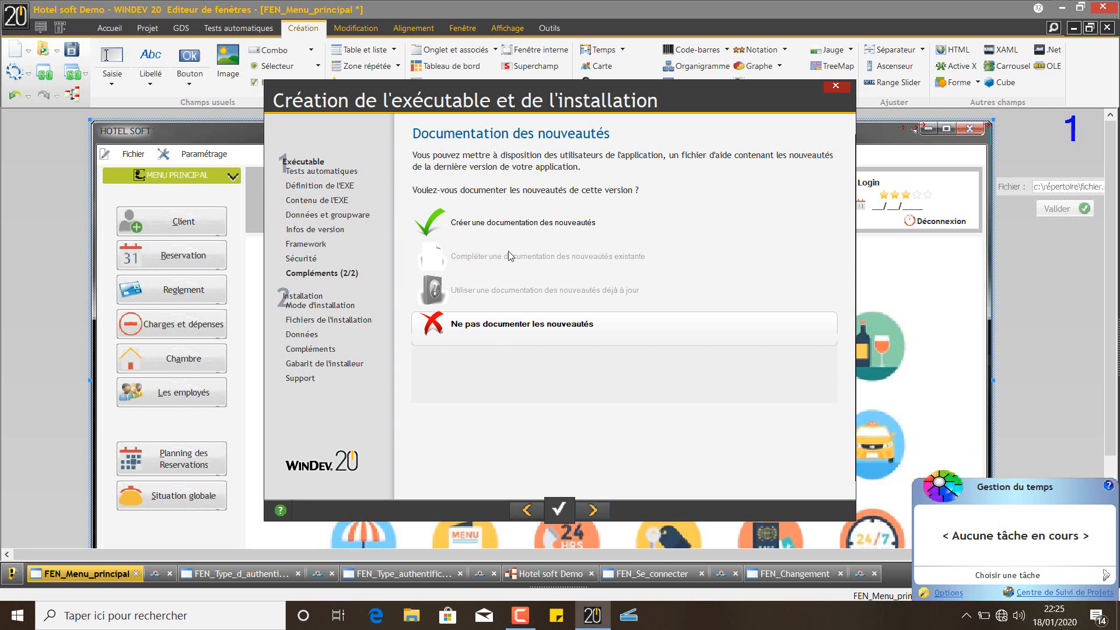
pyautogui.click(493, 232)
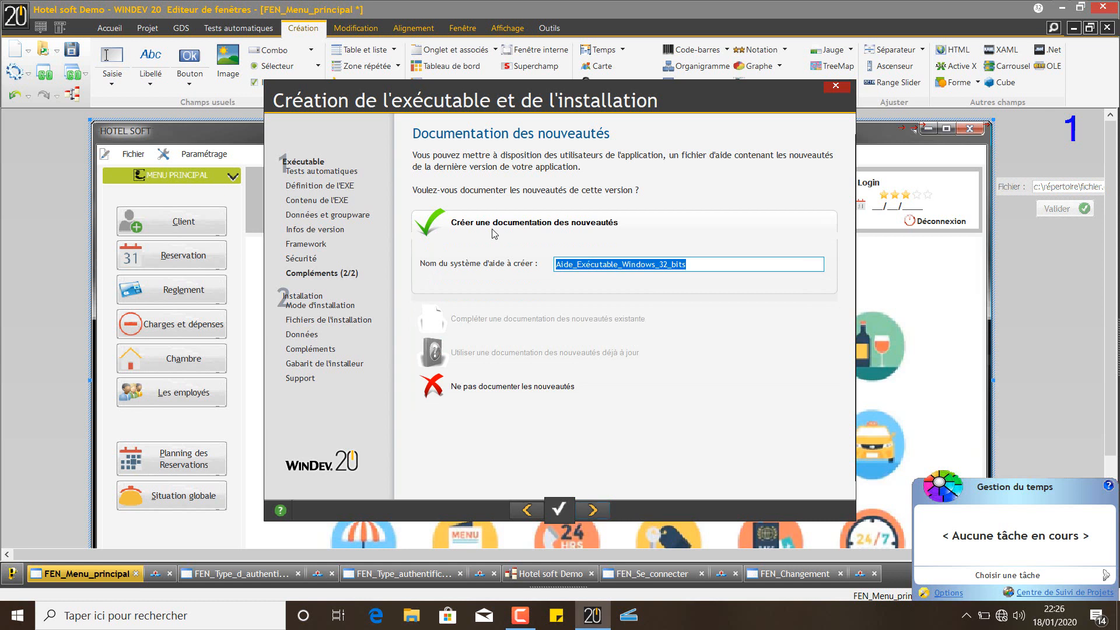
pyautogui.click(538, 388)
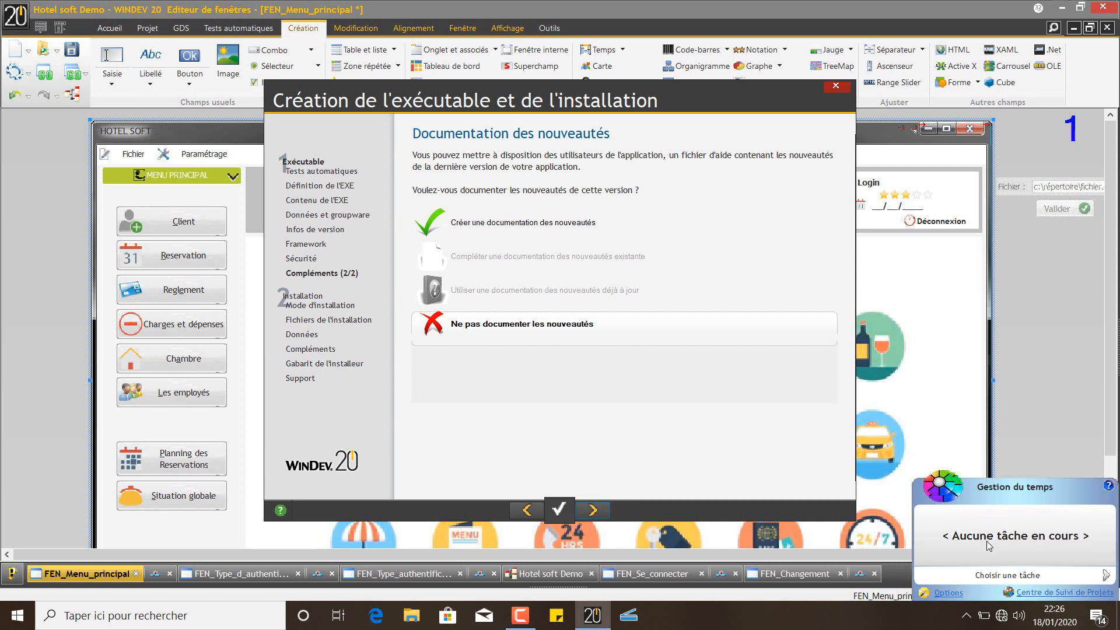
pyautogui.click(601, 514)
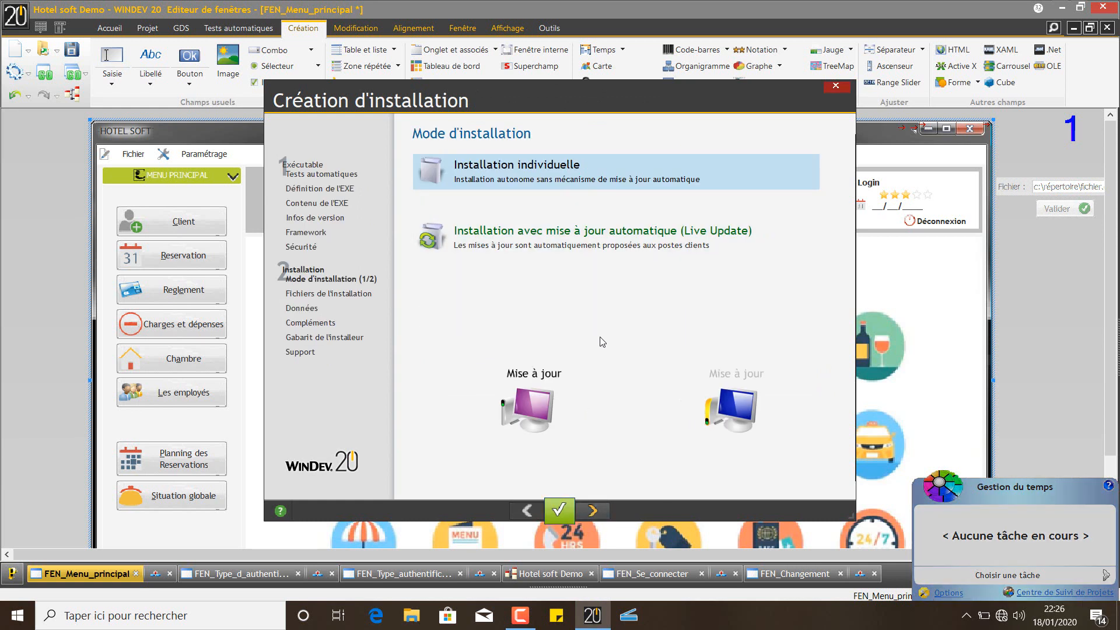
# Keep individual mode, standard model, the default folder and installed files with bundled framework
pyautogui.click(599, 513)
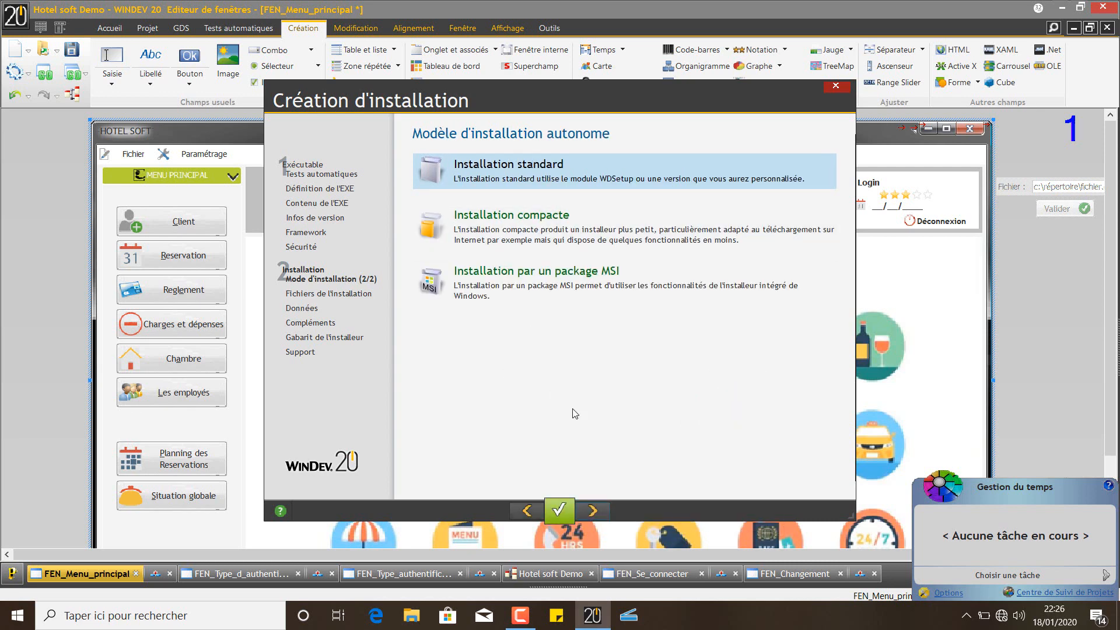
pyautogui.click(593, 511)
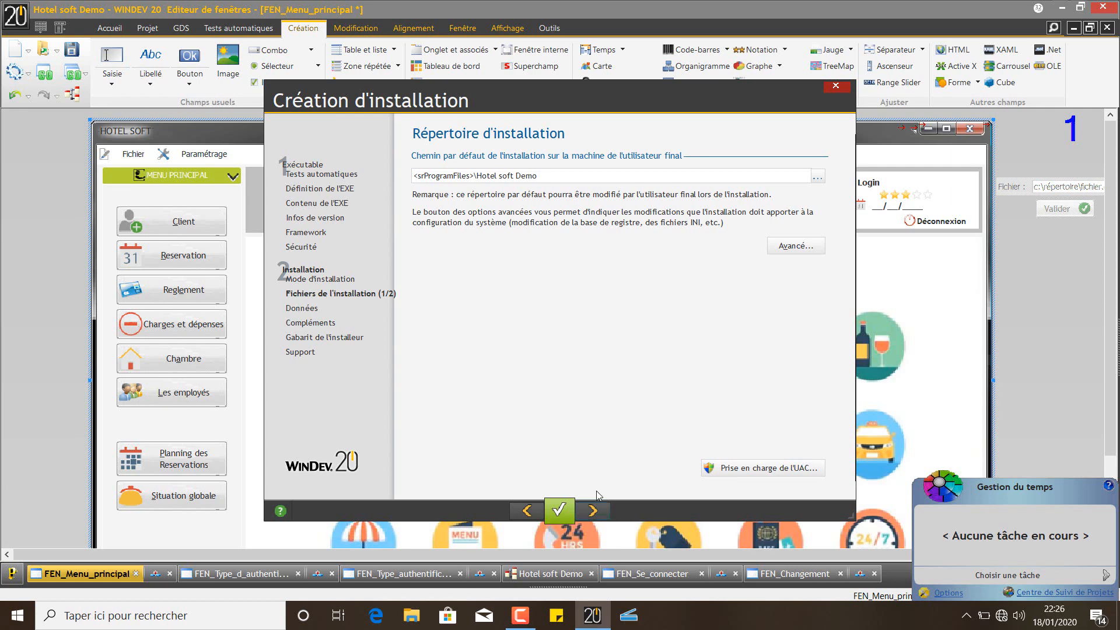
pyautogui.click(593, 512)
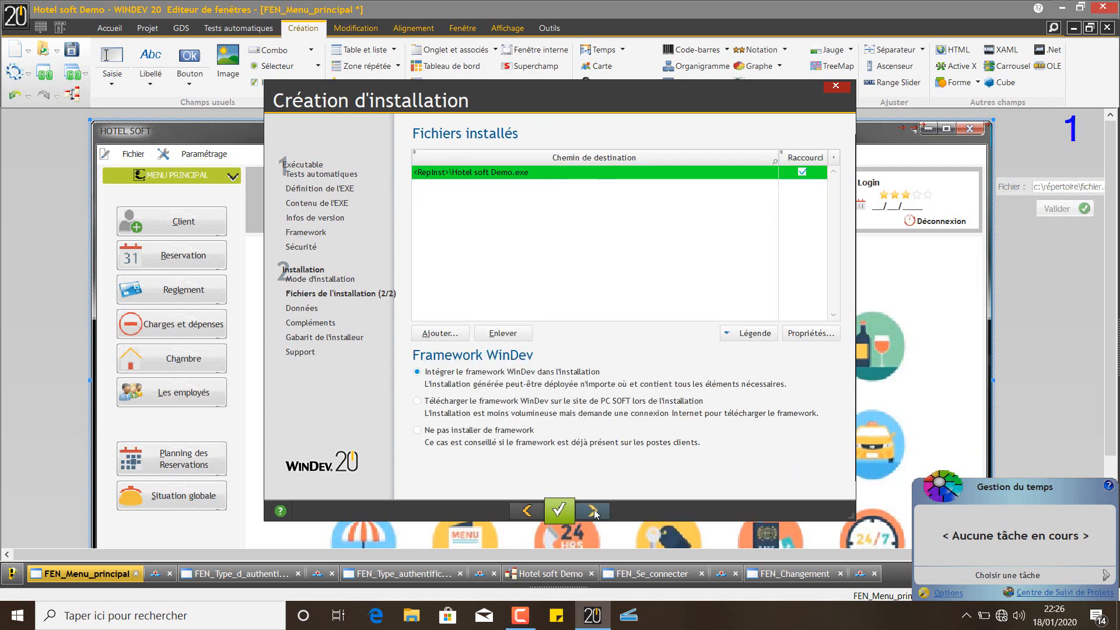
pyautogui.click(593, 512)
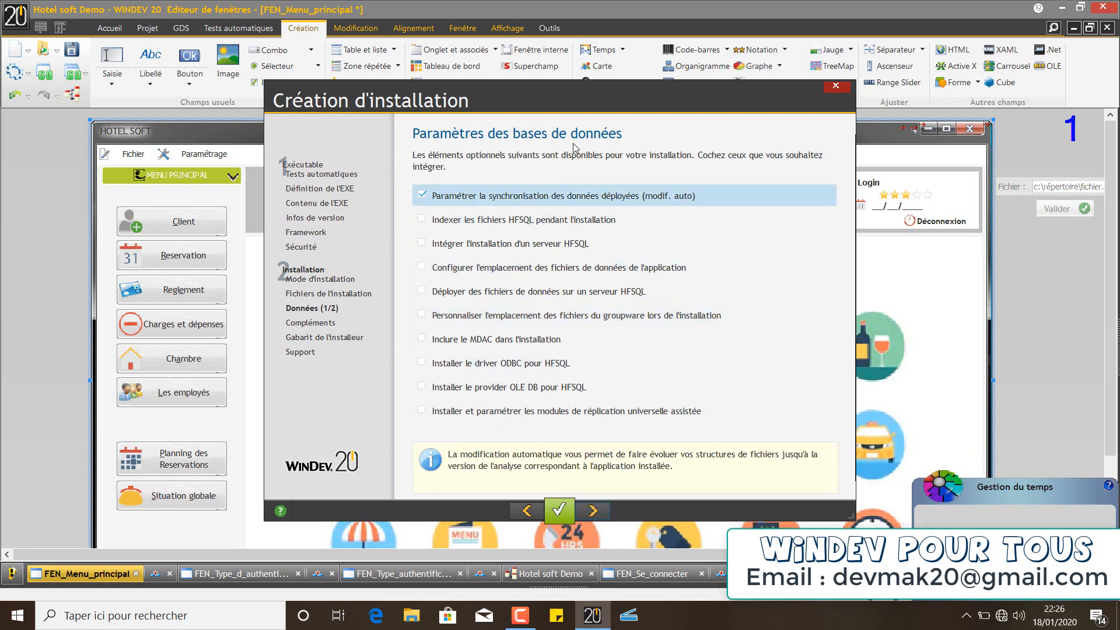
# Untick 'Paramétrer la synchronisation des données déployées', tick 'Intégrer l'installation d'un serveur HFSQL', and continue
pyautogui.click(502, 202)
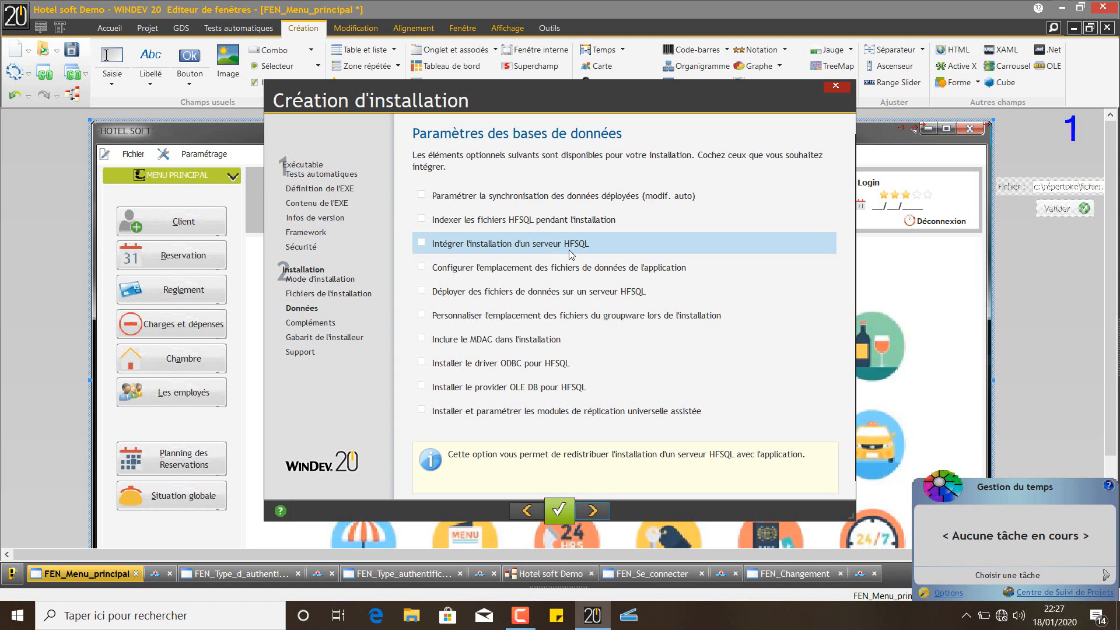
pyautogui.click(519, 246)
pyautogui.click(471, 249)
pyautogui.click(471, 249)
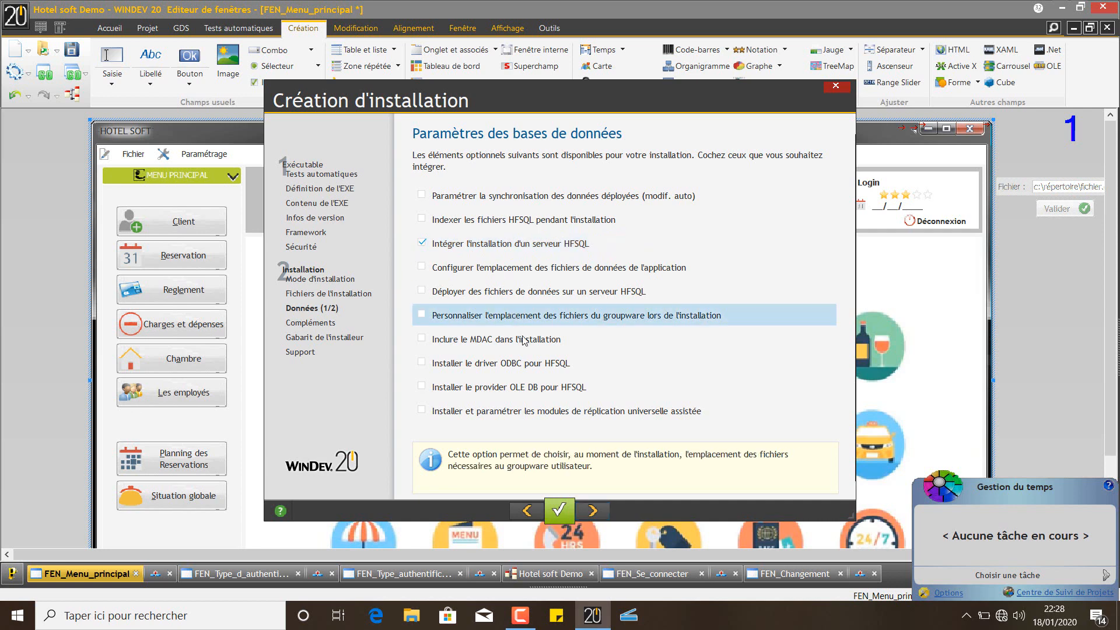
pyautogui.click(543, 244)
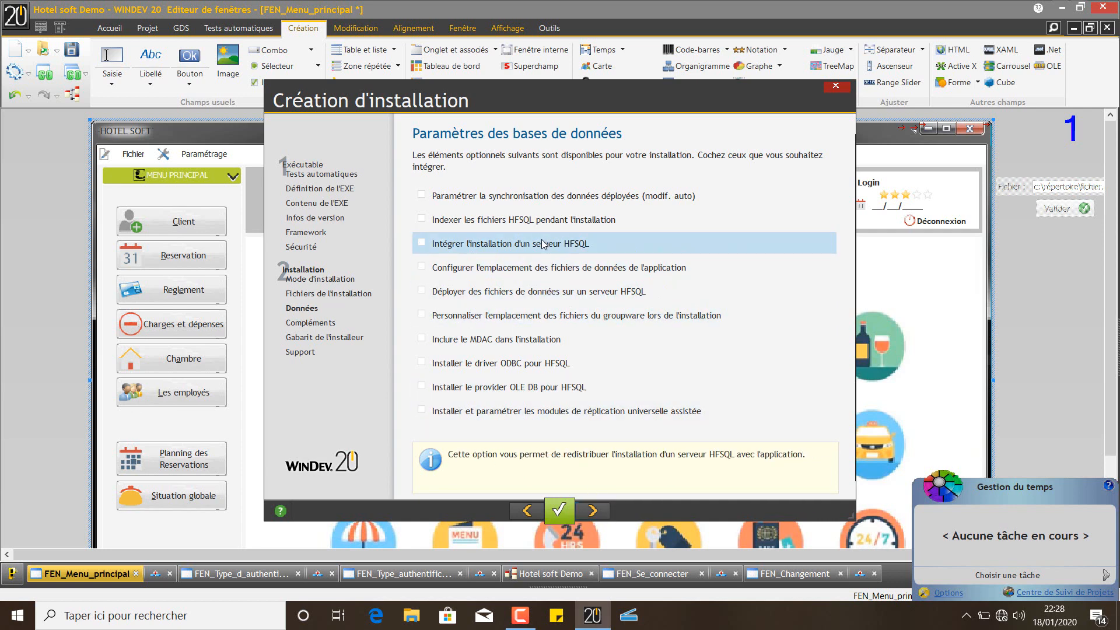
pyautogui.click(543, 244)
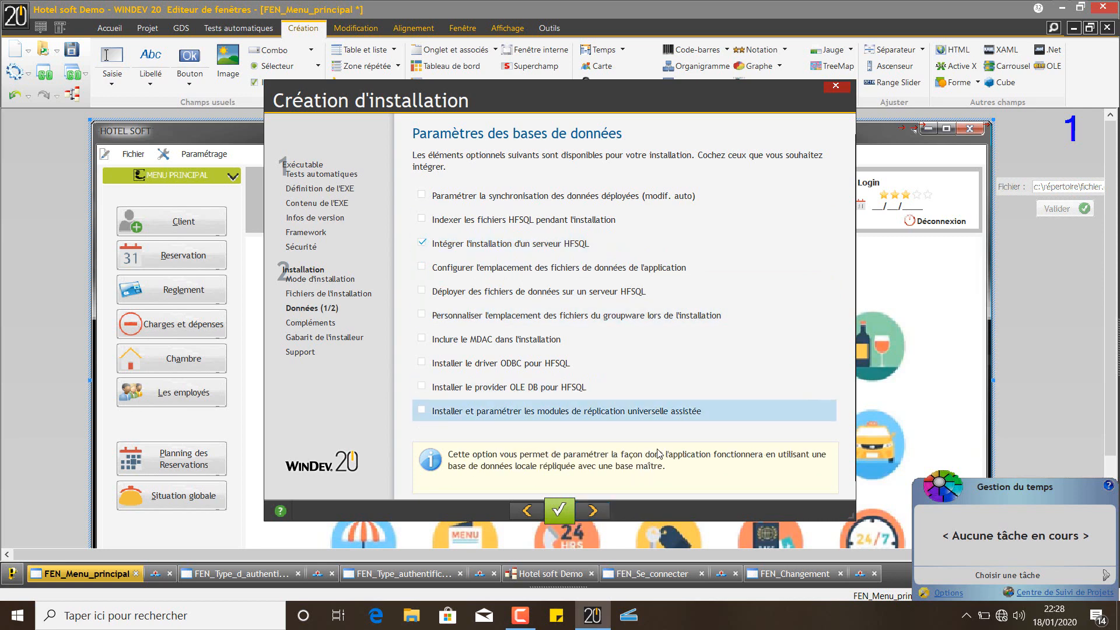
pyautogui.click(594, 507)
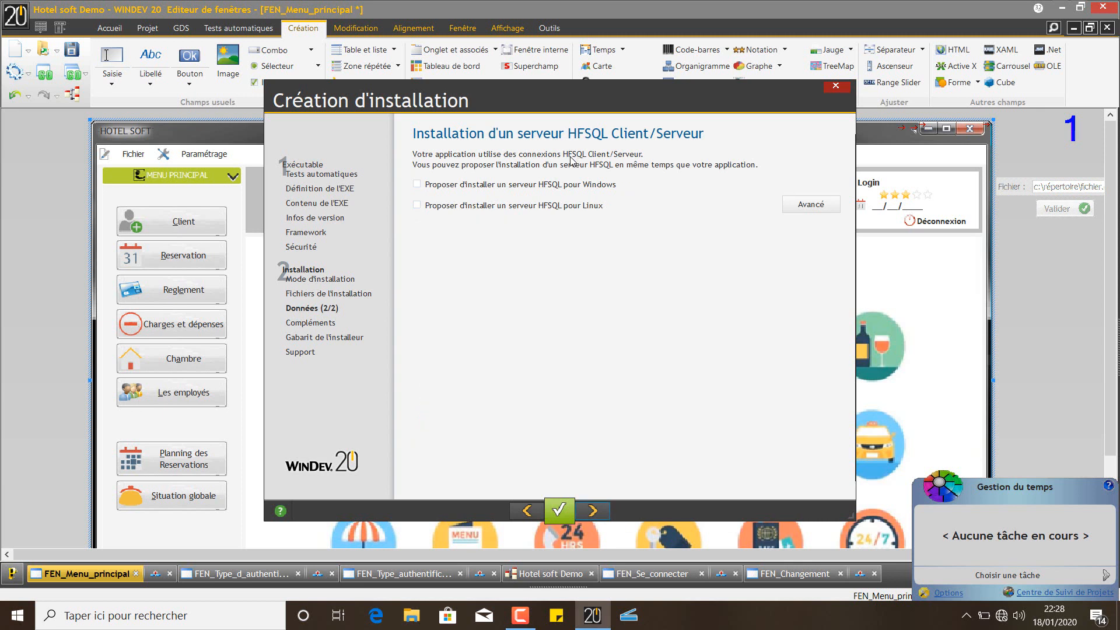
# Tick 'Proposer d'installer un serveur HFSQL pour Windows' and go on to the additional modules page
pyautogui.click(541, 189)
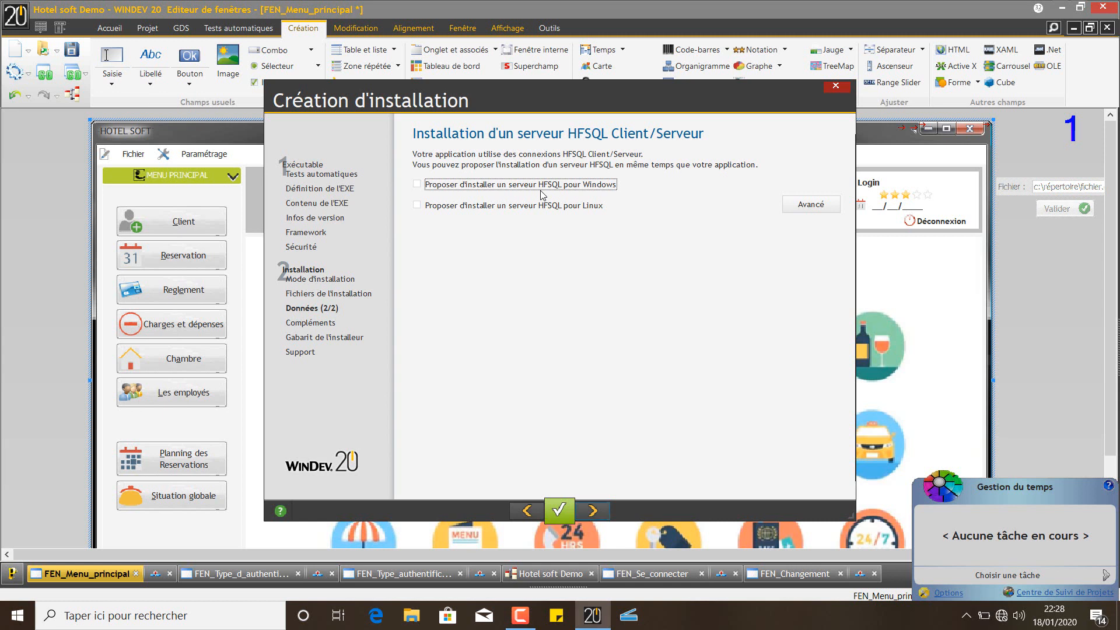
pyautogui.click(548, 194)
pyautogui.click(593, 511)
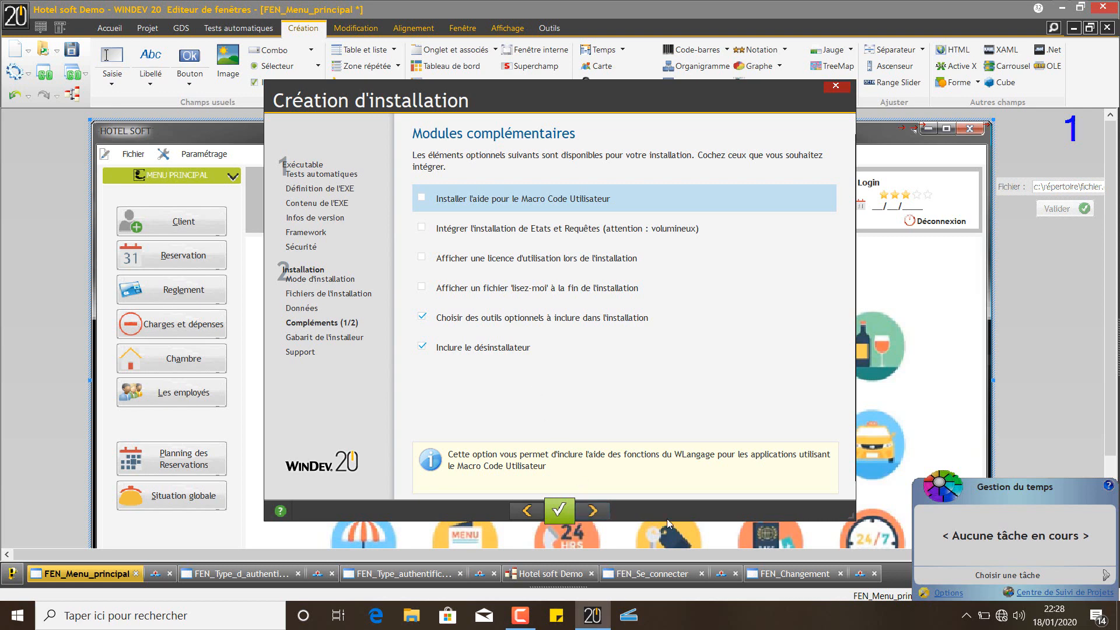
# Accept the default 'Modules complémentaires' and 'Outils optionnels' pages without changes
pyautogui.click(606, 512)
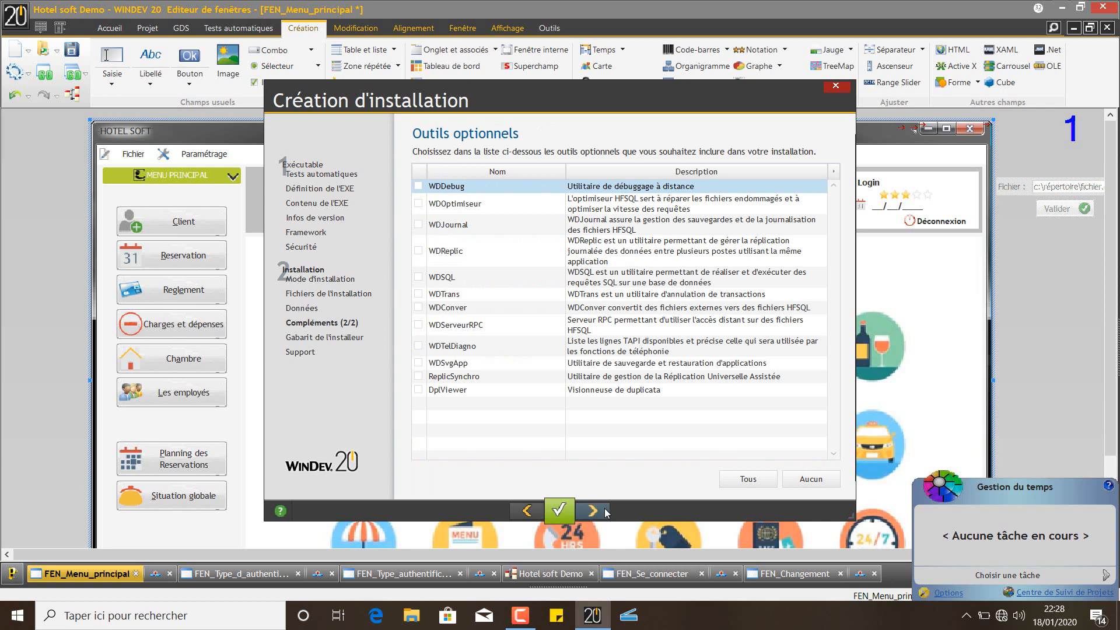
pyautogui.click(606, 512)
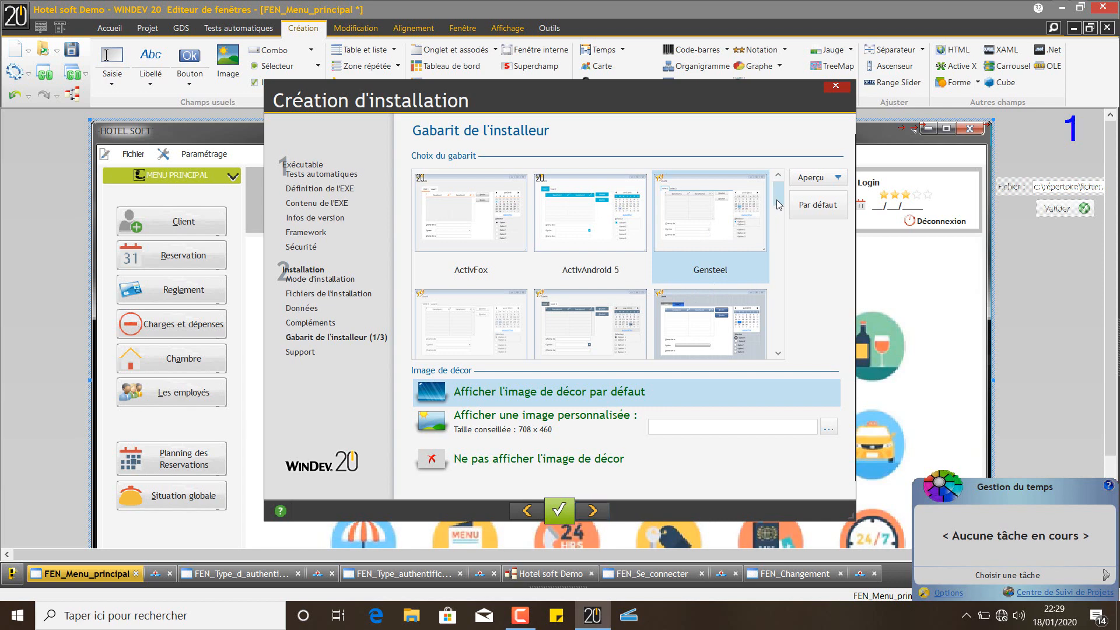
# Choose the iStyle template for the installer and proceed to the installation languages page
pyautogui.moveTo(777, 204); pyautogui.dragTo(800, 275)
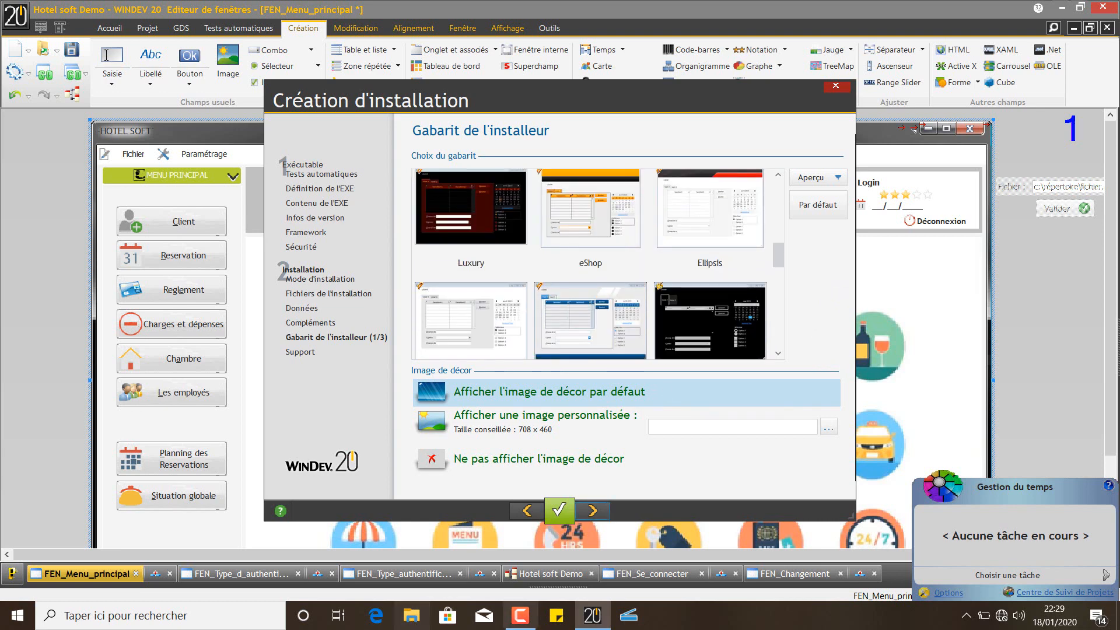
pyautogui.click(520, 615)
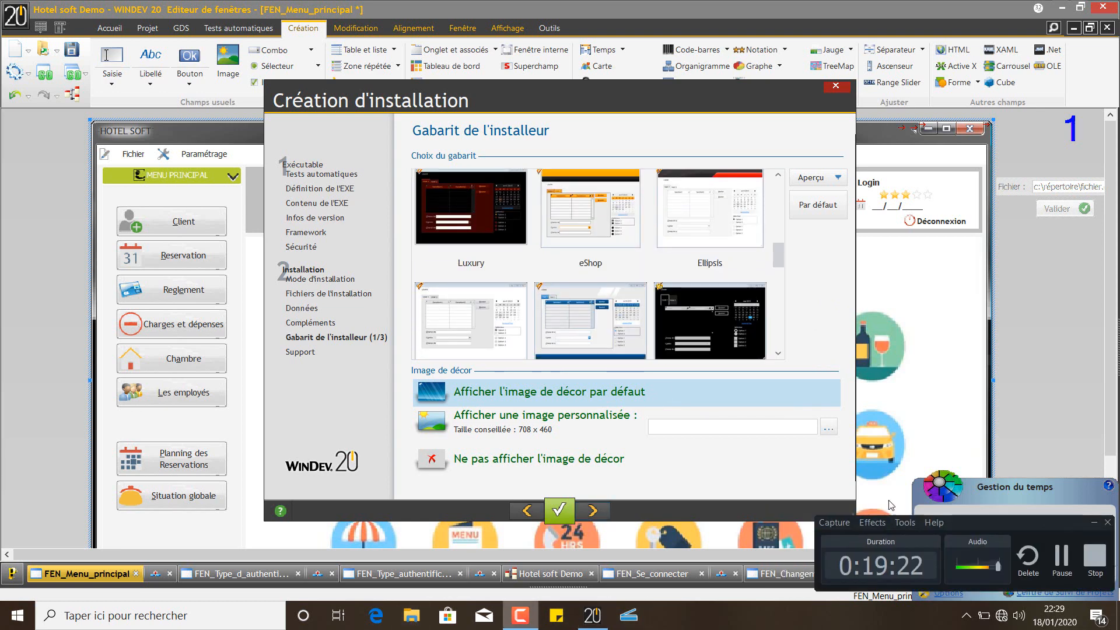
pyautogui.click(1057, 565)
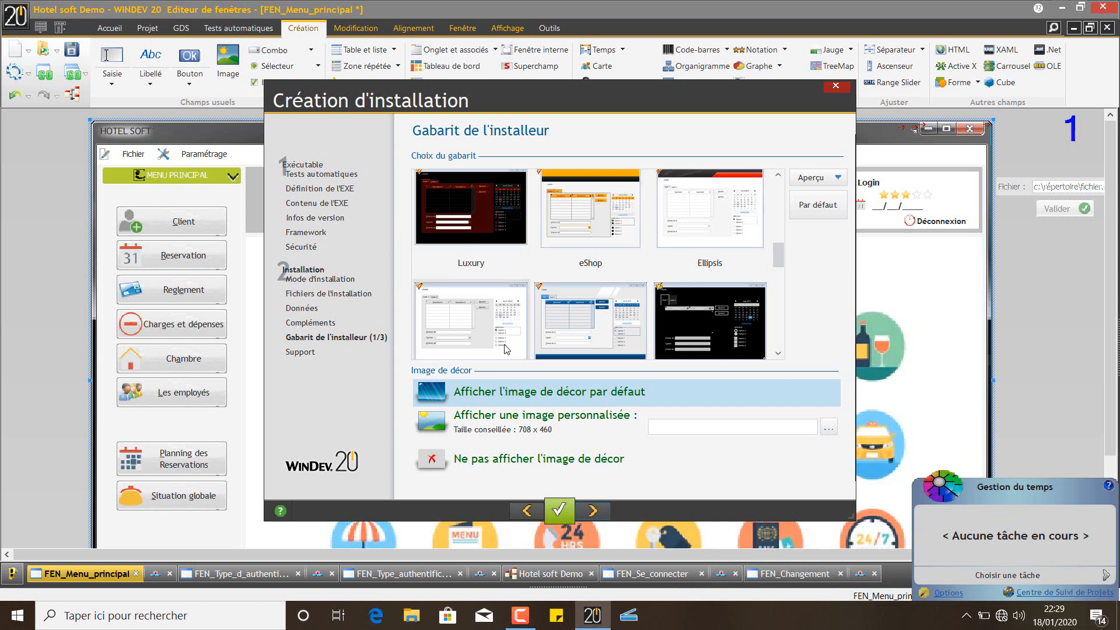
pyautogui.moveTo(779, 255); pyautogui.dragTo(780, 334)
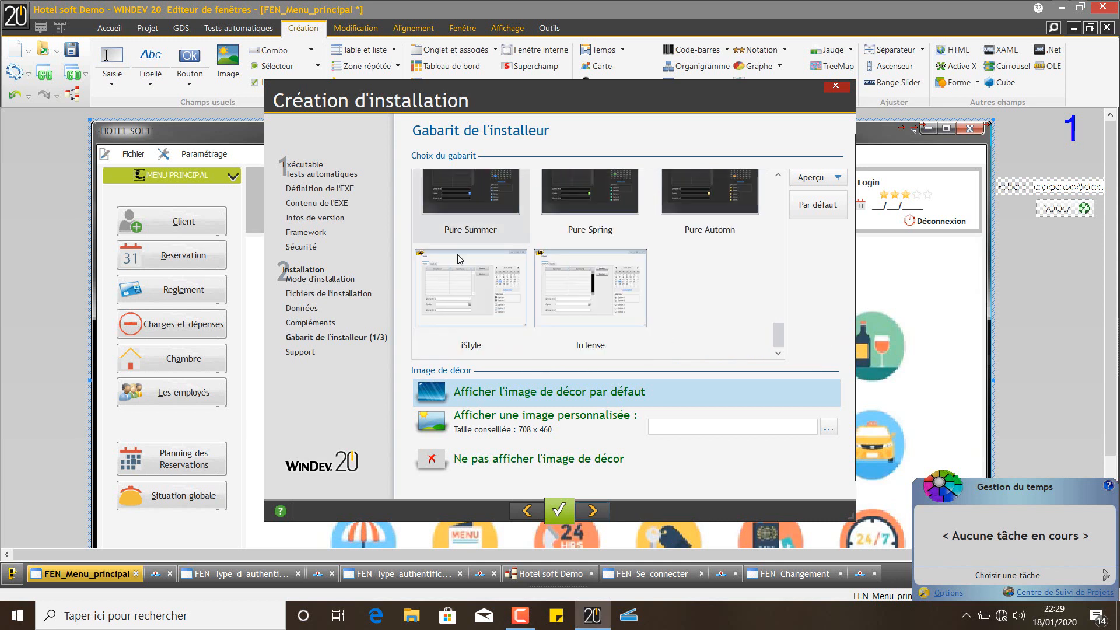
pyautogui.click(453, 271)
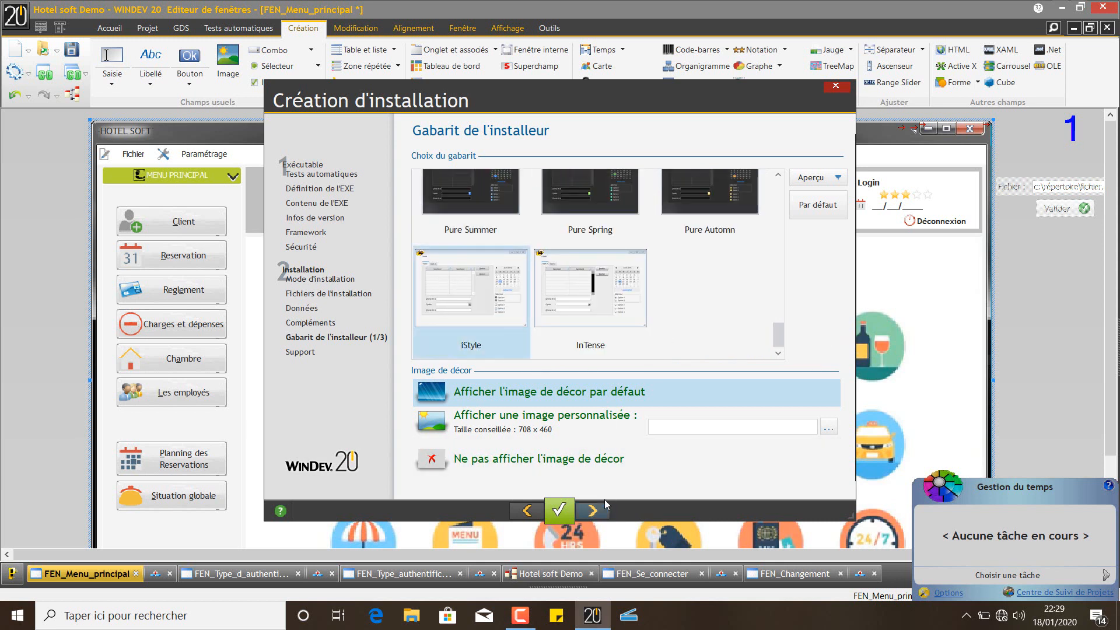
pyautogui.click(595, 511)
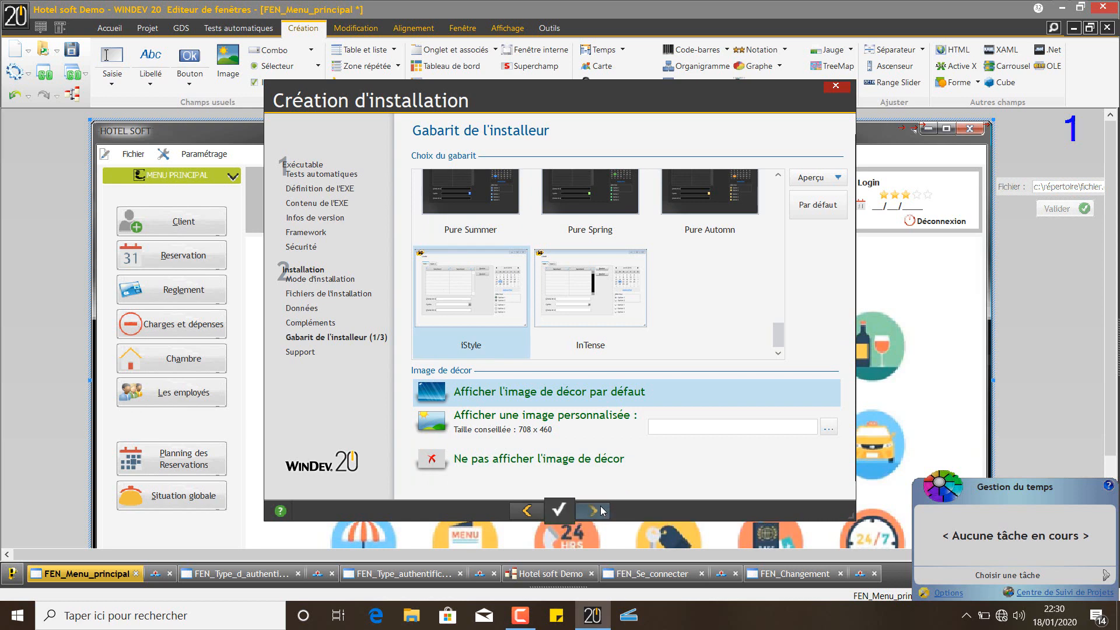
pyautogui.click(541, 517)
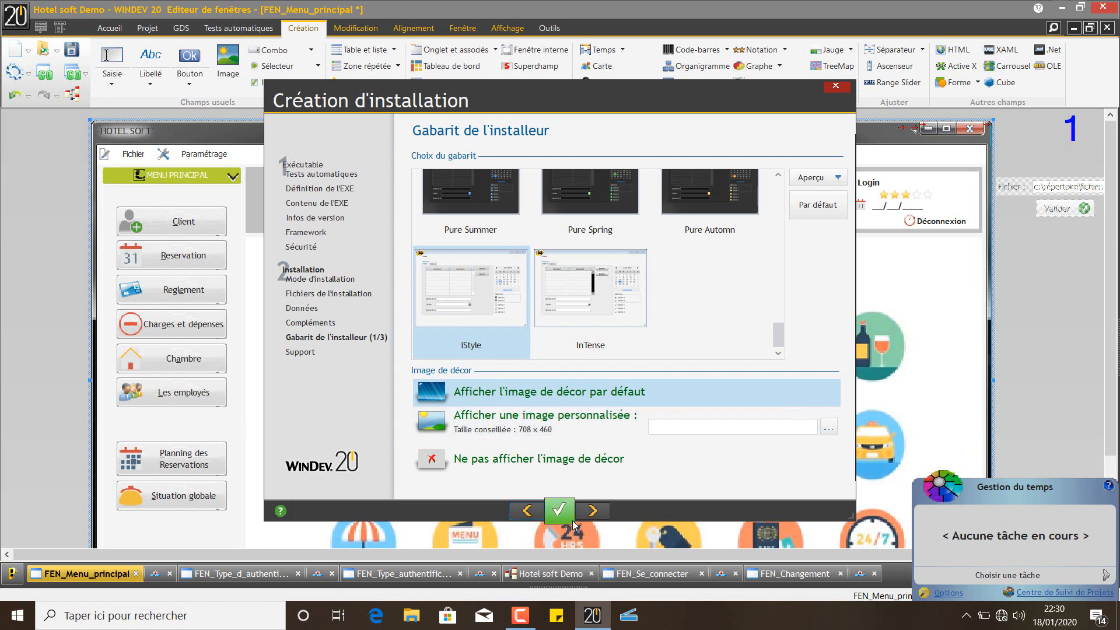
pyautogui.click(593, 512)
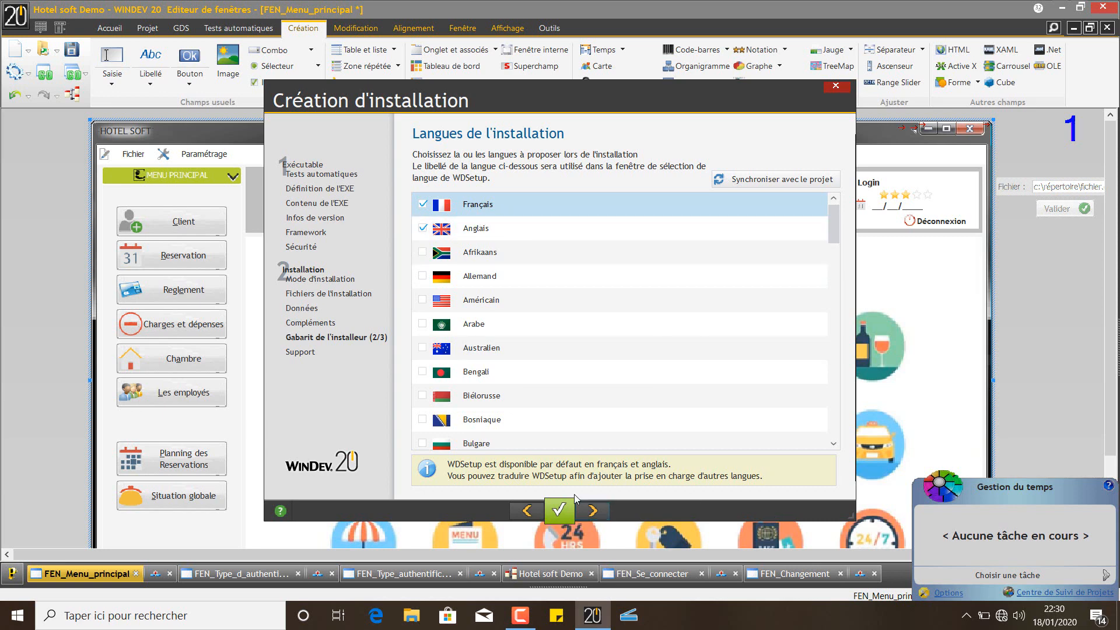
# Keep Français and Anglais as installer languages and the default title and logo
pyautogui.click(592, 514)
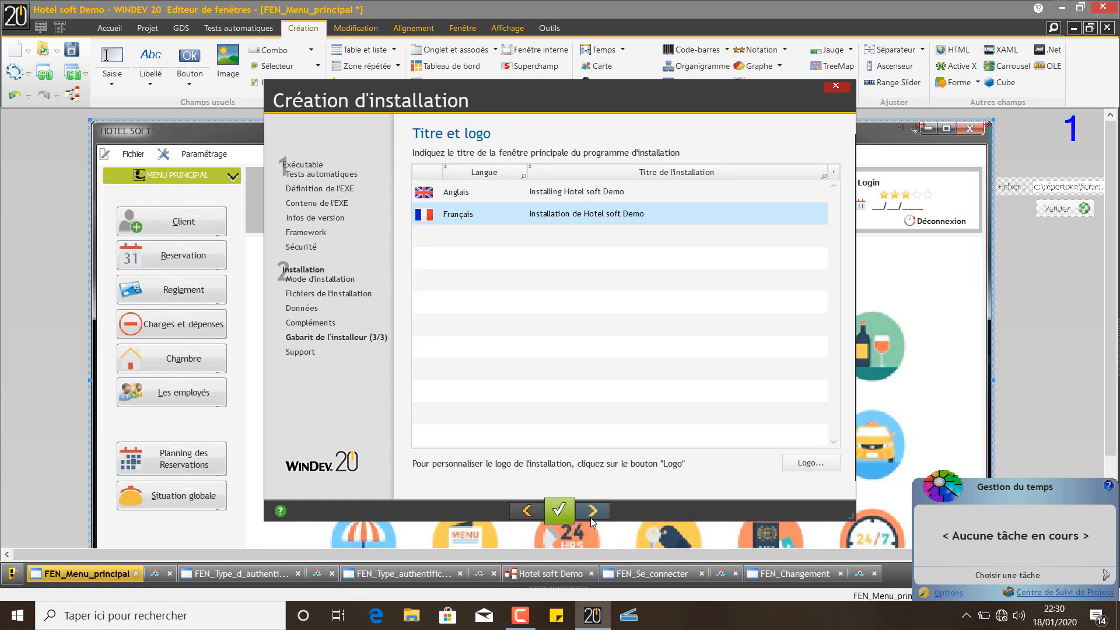
pyautogui.click(598, 513)
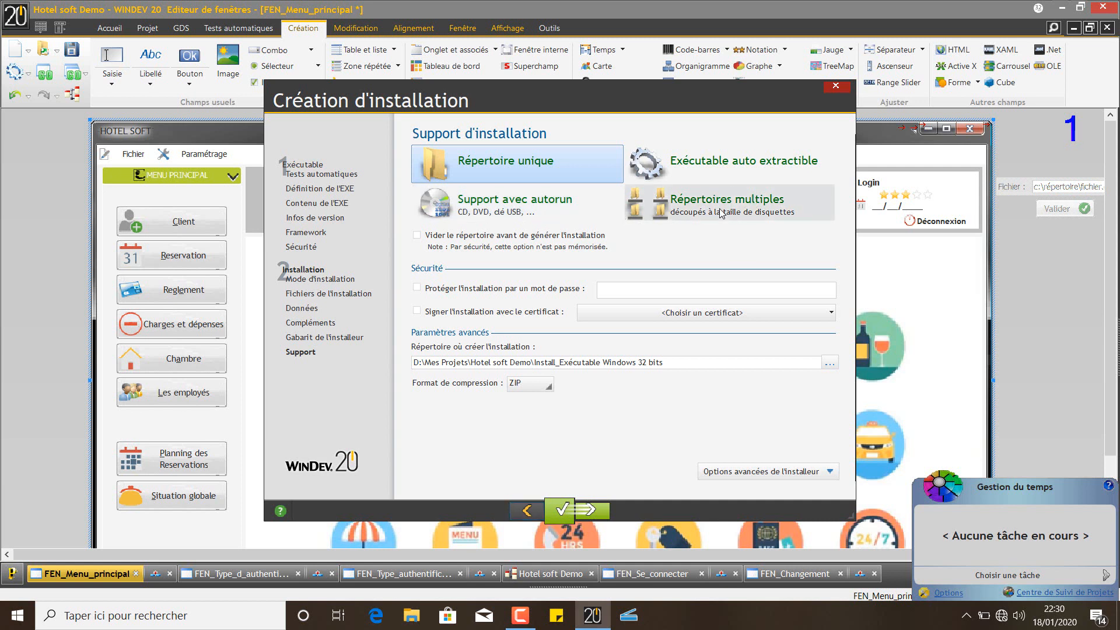
# Make the installation a self-extracting executable and try enabling password protection
pyautogui.click(714, 165)
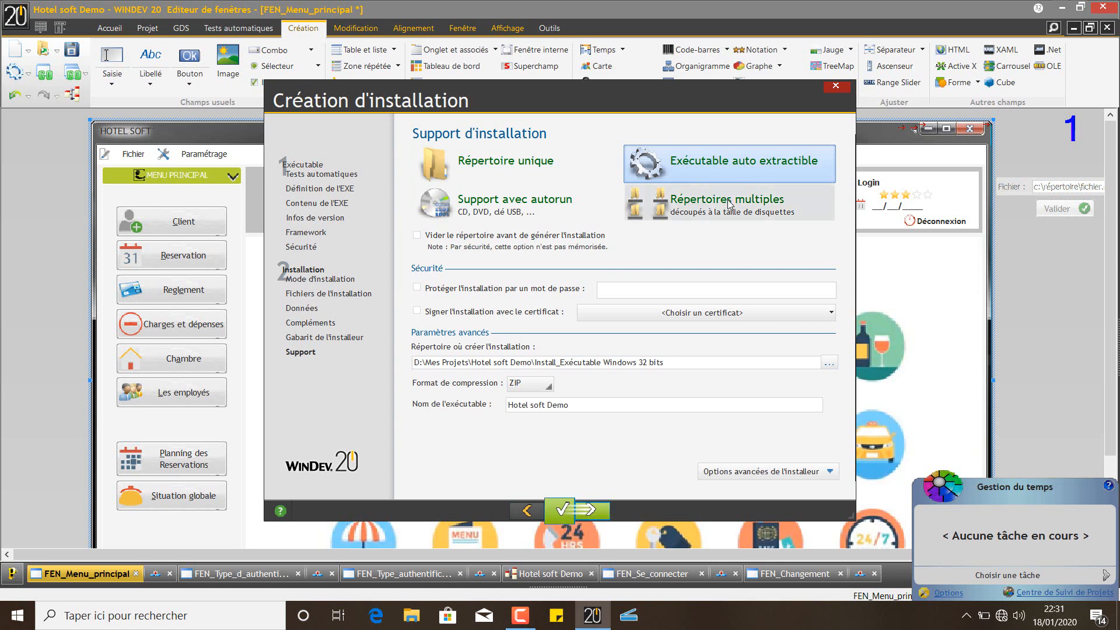
pyautogui.click(630, 290)
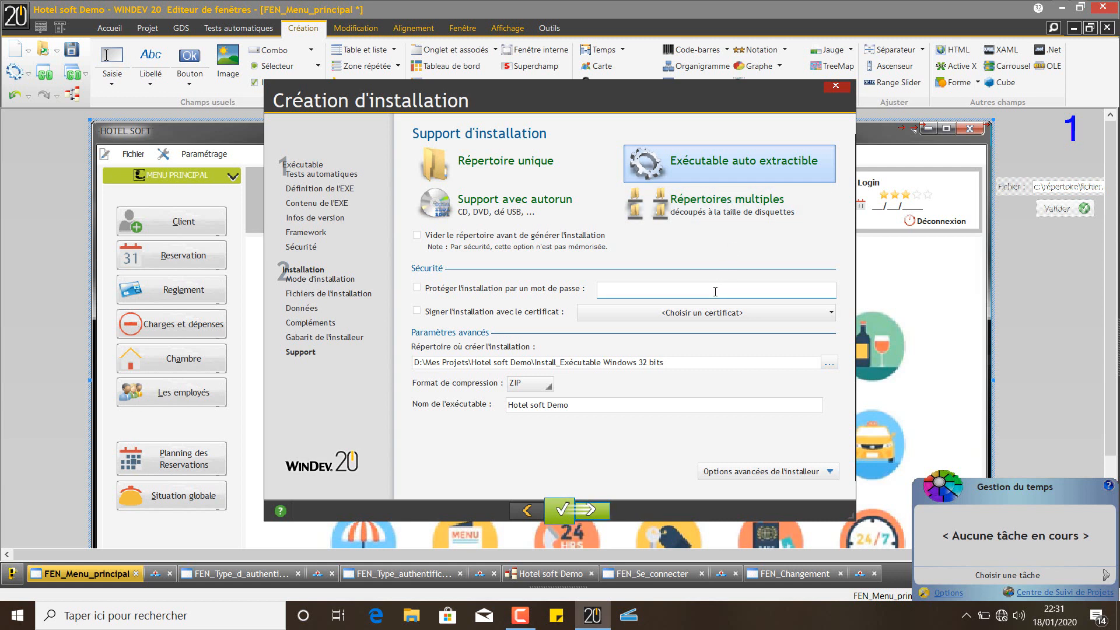
pyautogui.click(553, 290)
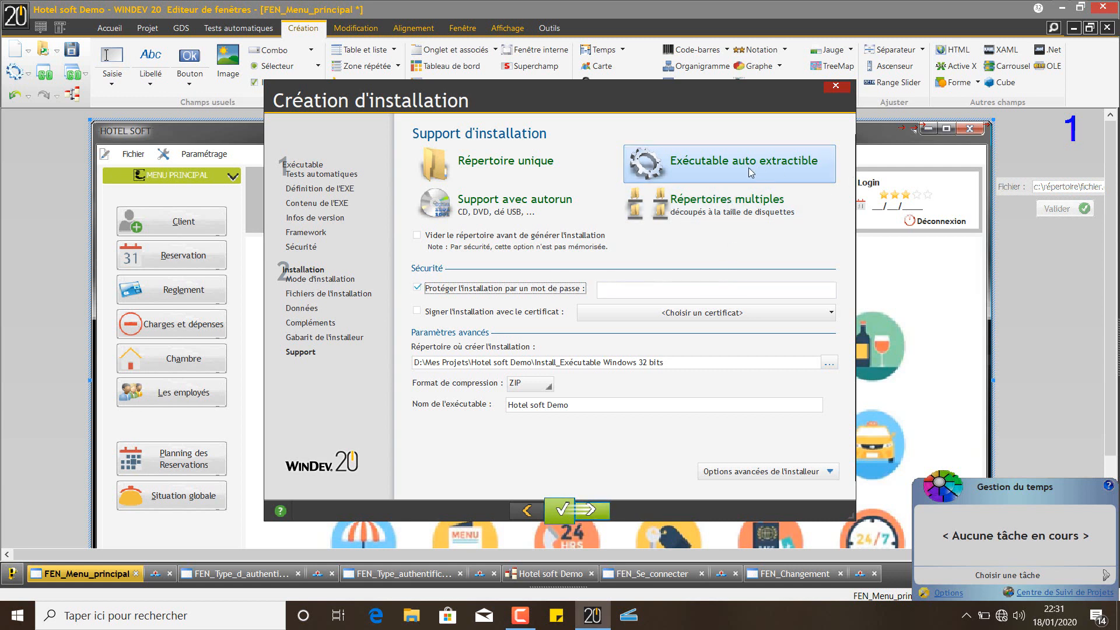
pyautogui.click(627, 288)
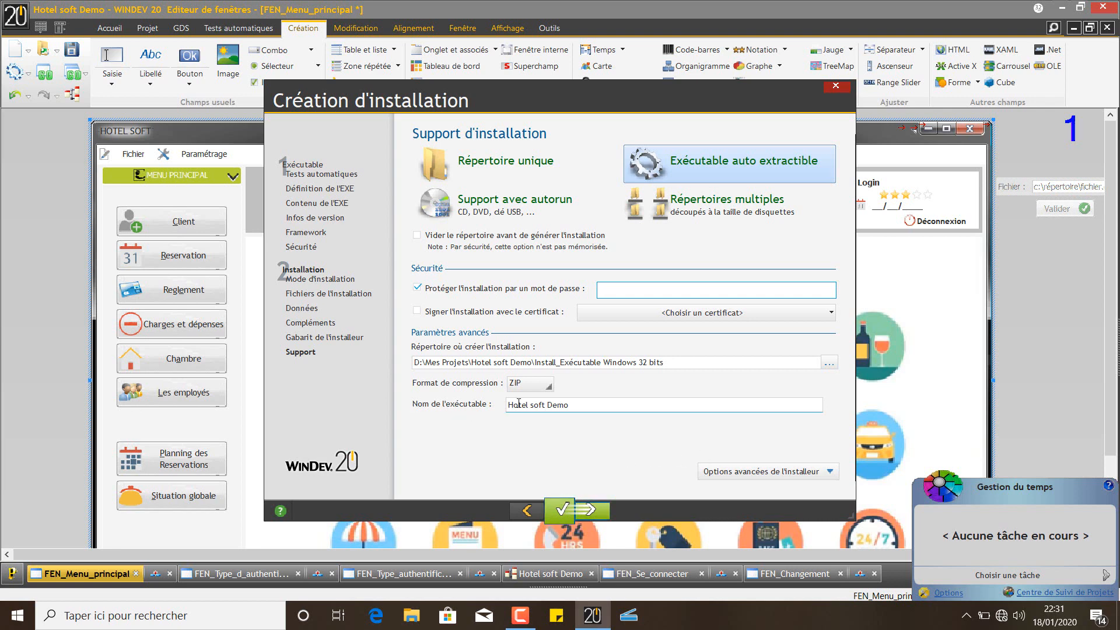
# Dismiss the missing-password warning, disable password protection and start generating the installer
pyautogui.click(595, 506)
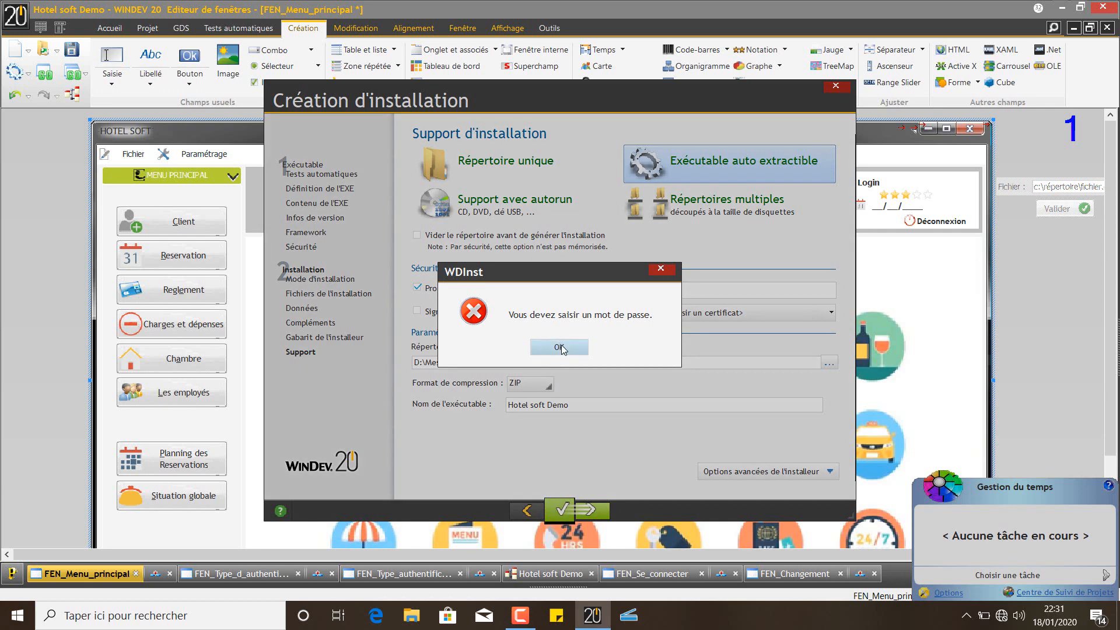
pyautogui.click(564, 346)
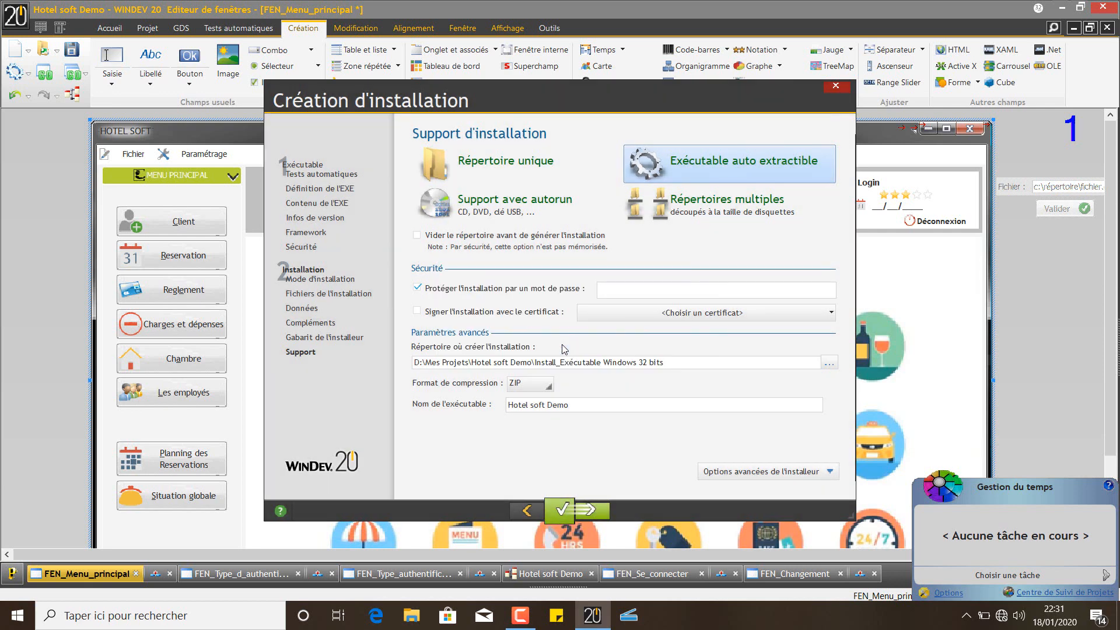
pyautogui.click(473, 289)
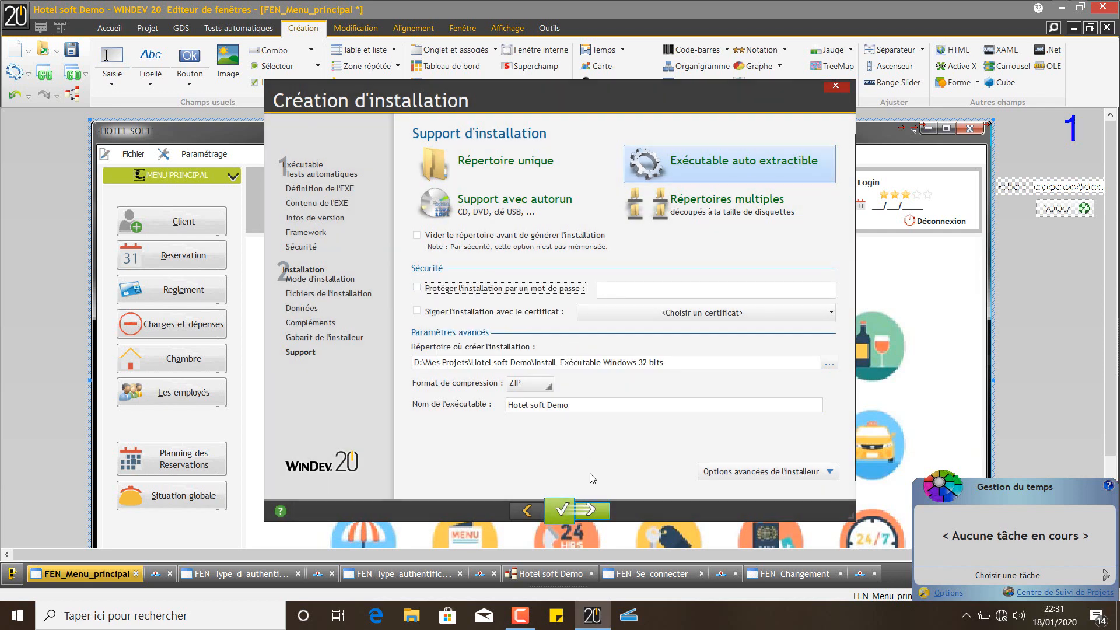
pyautogui.click(594, 509)
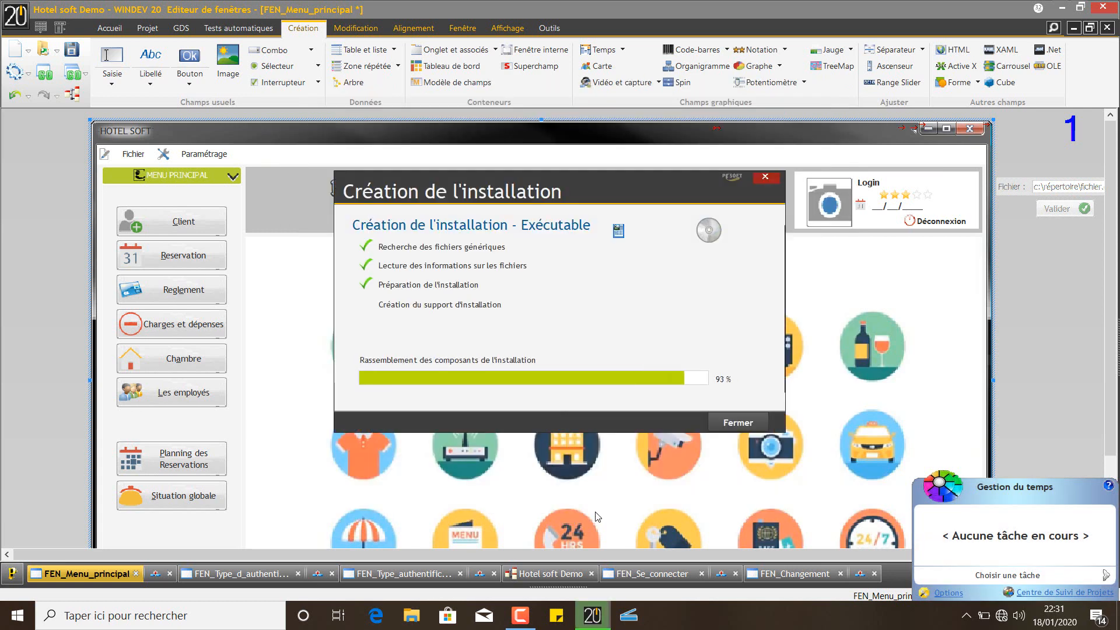
# Raise the screen brightness during the build, then open the Install_Exécutable Windows 32 bits output folder
pyautogui.click(512, 624)
pyautogui.click(512, 624)
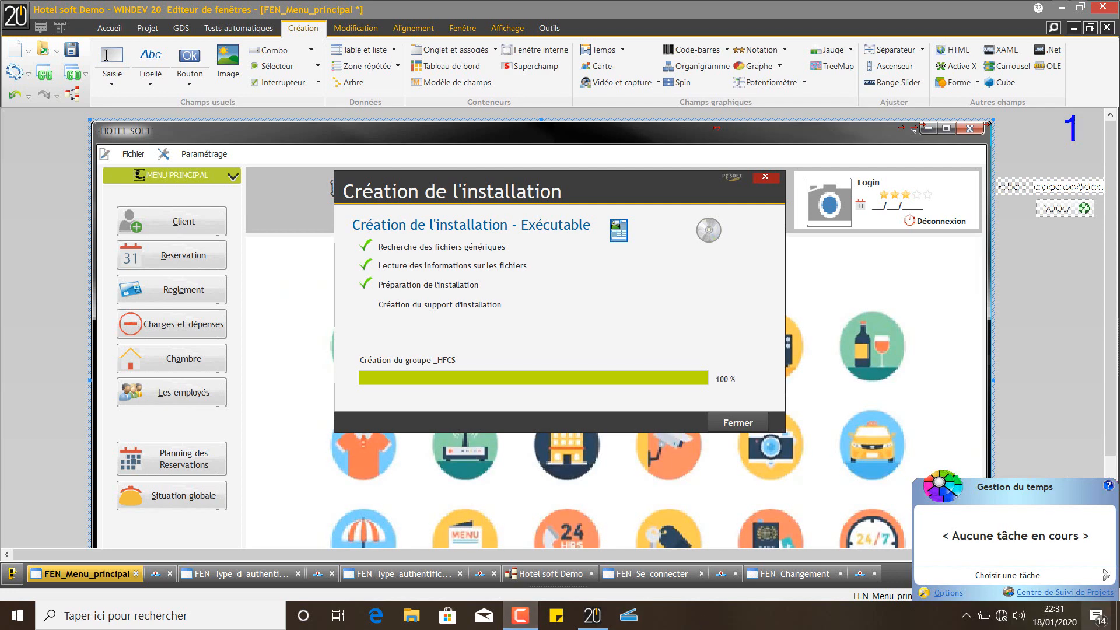
pyautogui.click(1096, 617)
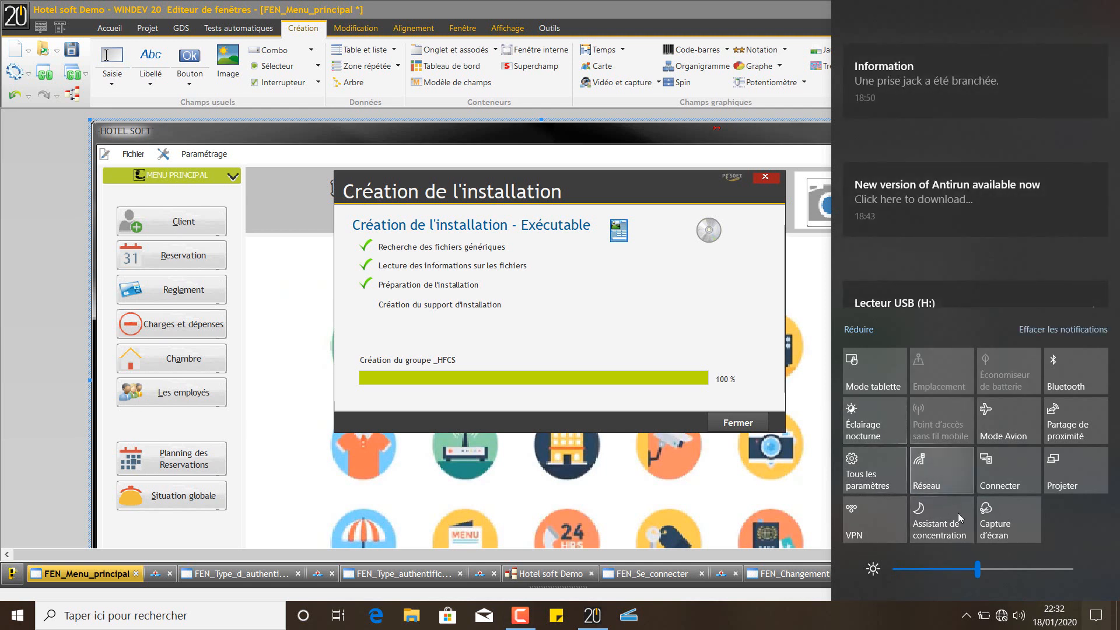
pyautogui.click(998, 568)
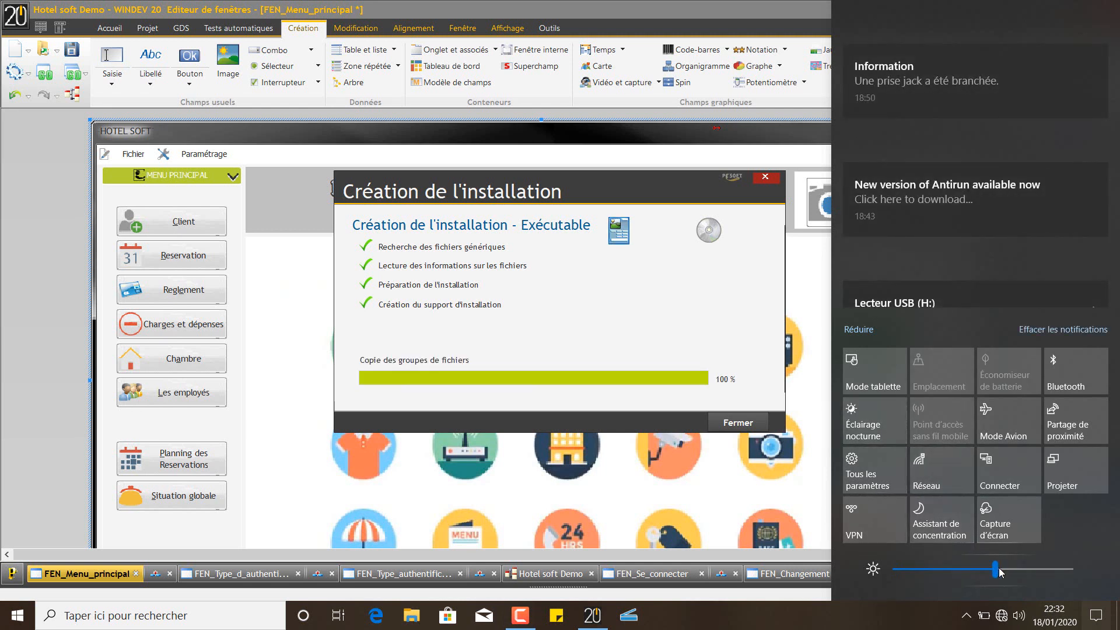
pyautogui.moveTo(1000, 571); pyautogui.dragTo(1022, 571)
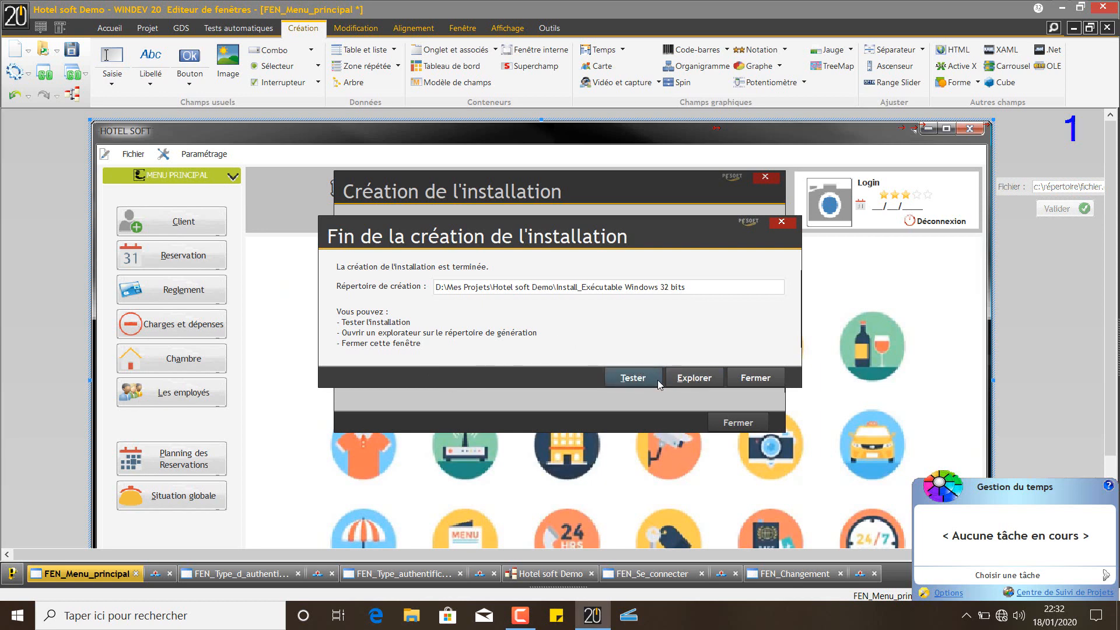
pyautogui.click(711, 380)
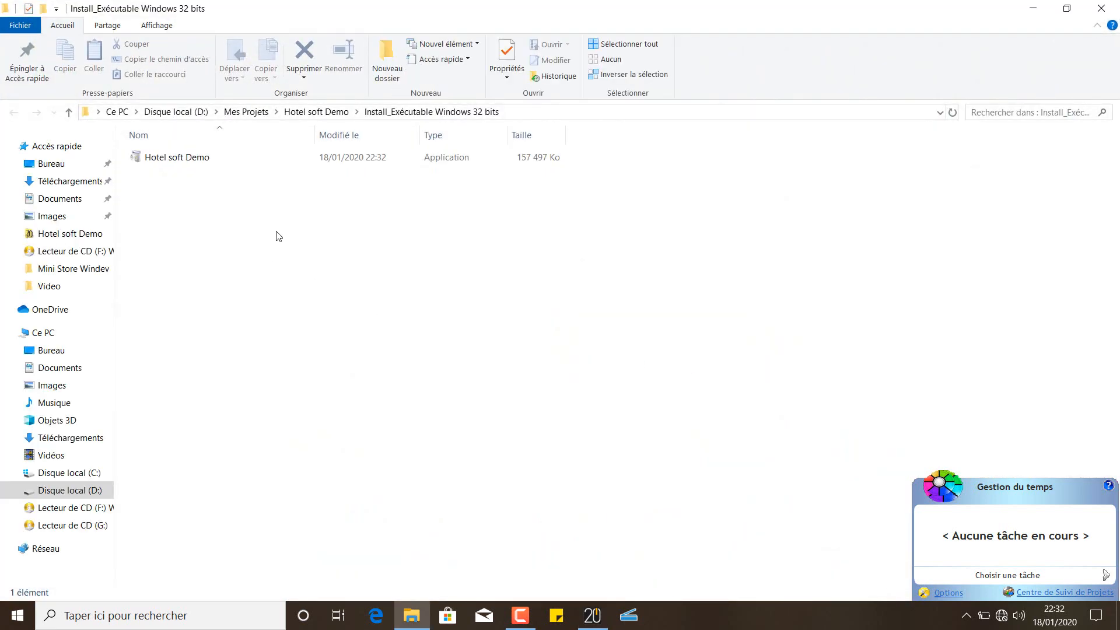
# Go back into Install_Exécutable Windows 32 bits and run the Hotel soft Demo setup program
pyautogui.click(324, 113)
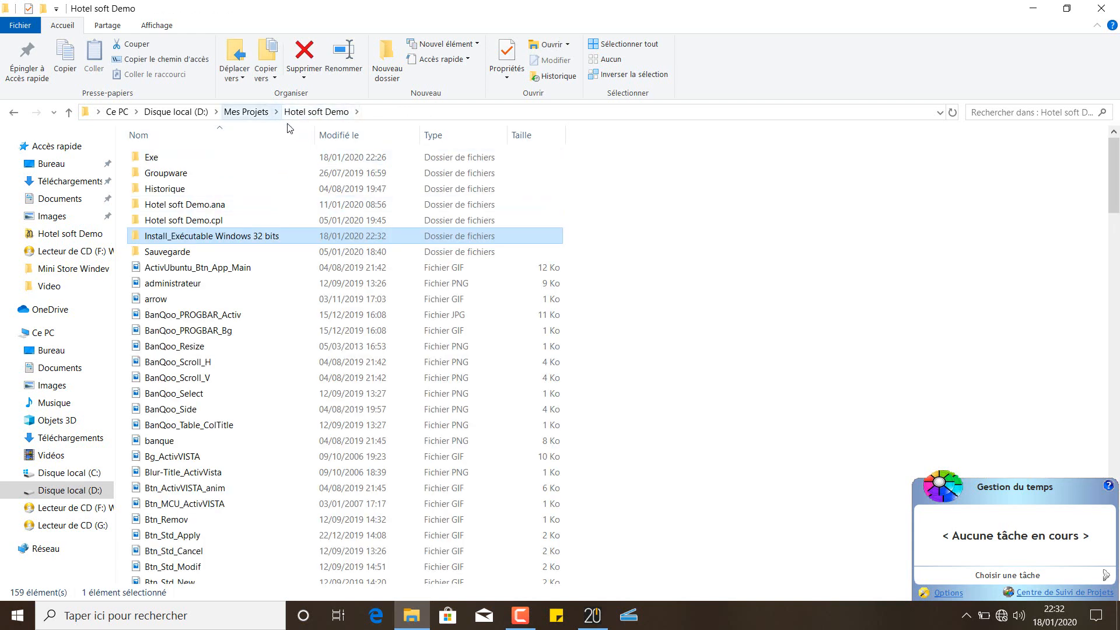
pyautogui.doubleClick(184, 242)
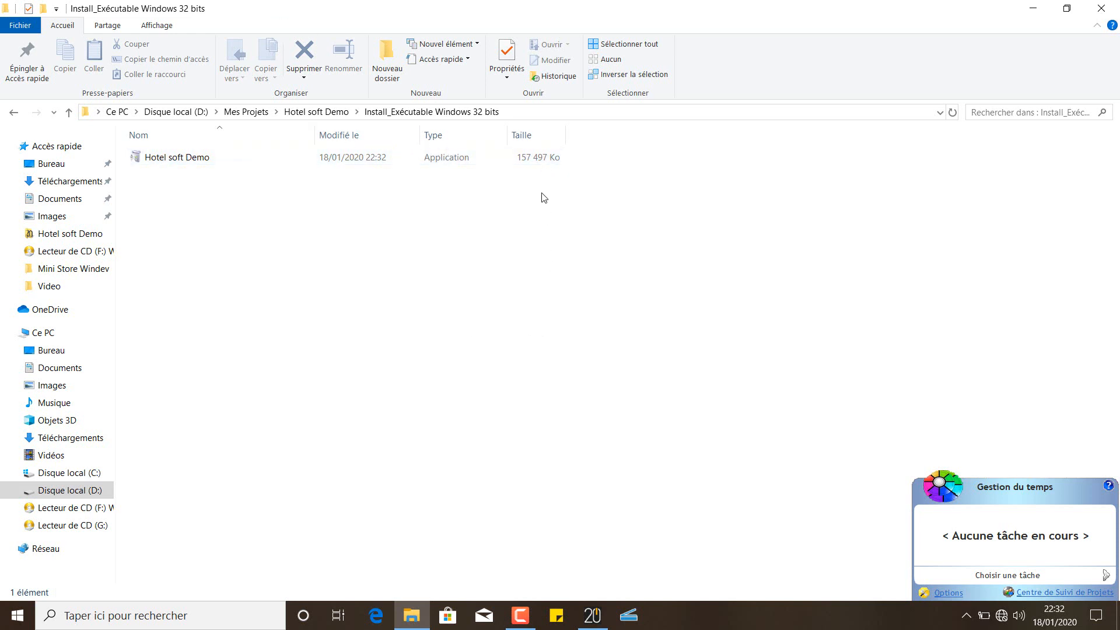
pyautogui.click(172, 164)
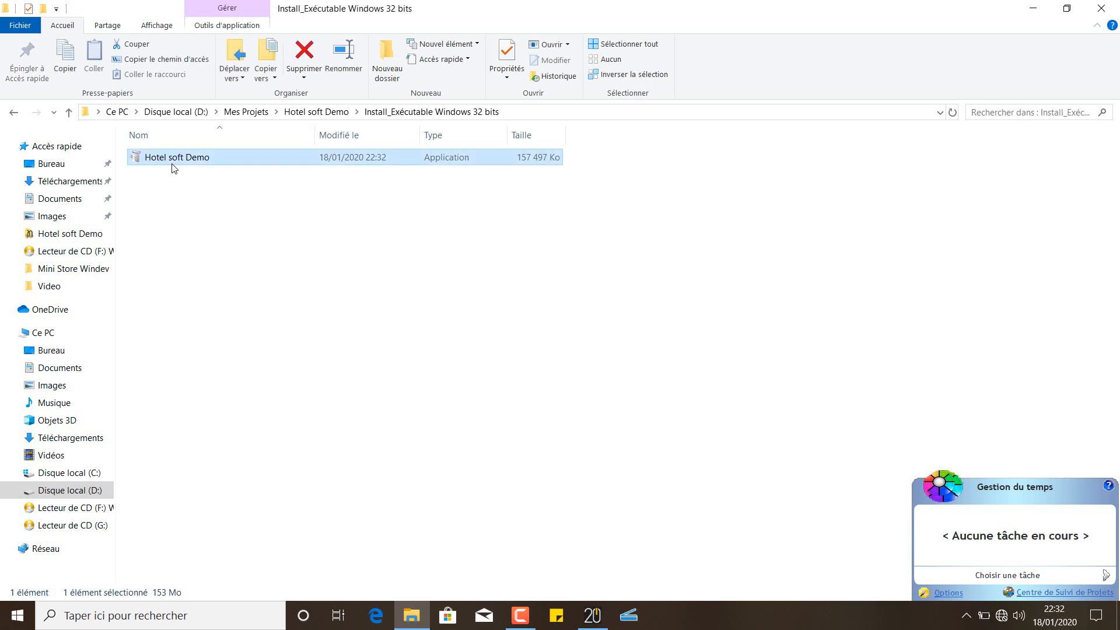
pyautogui.doubleClick(172, 161)
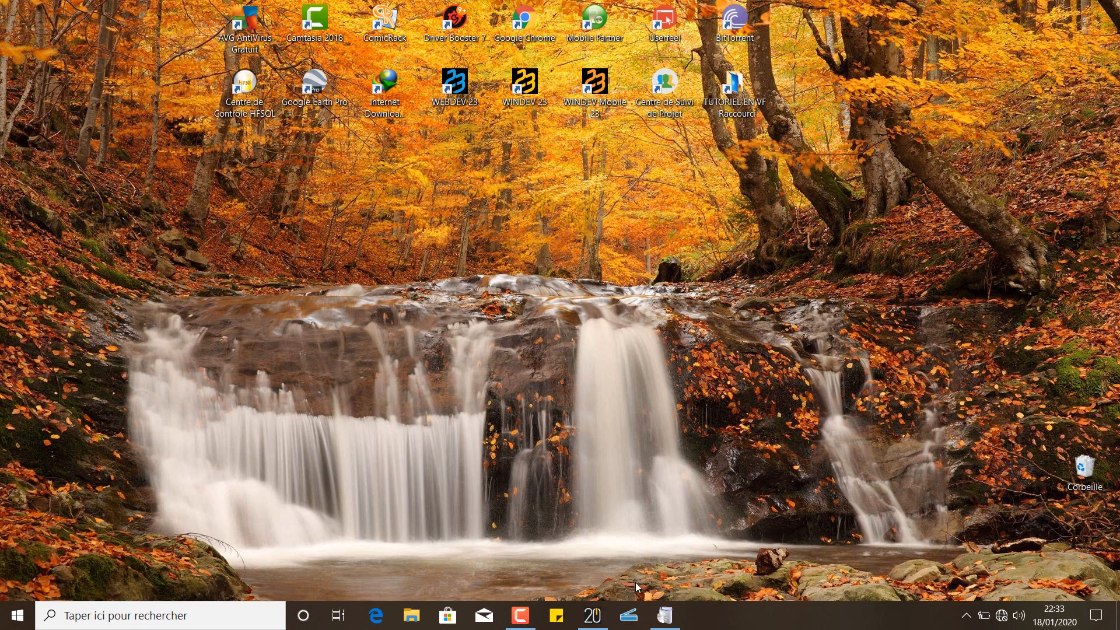
# Confirm French as installer language and accept the default C:\Program Files (x86)\Hotel soft Demo folder
pyautogui.click(665, 615)
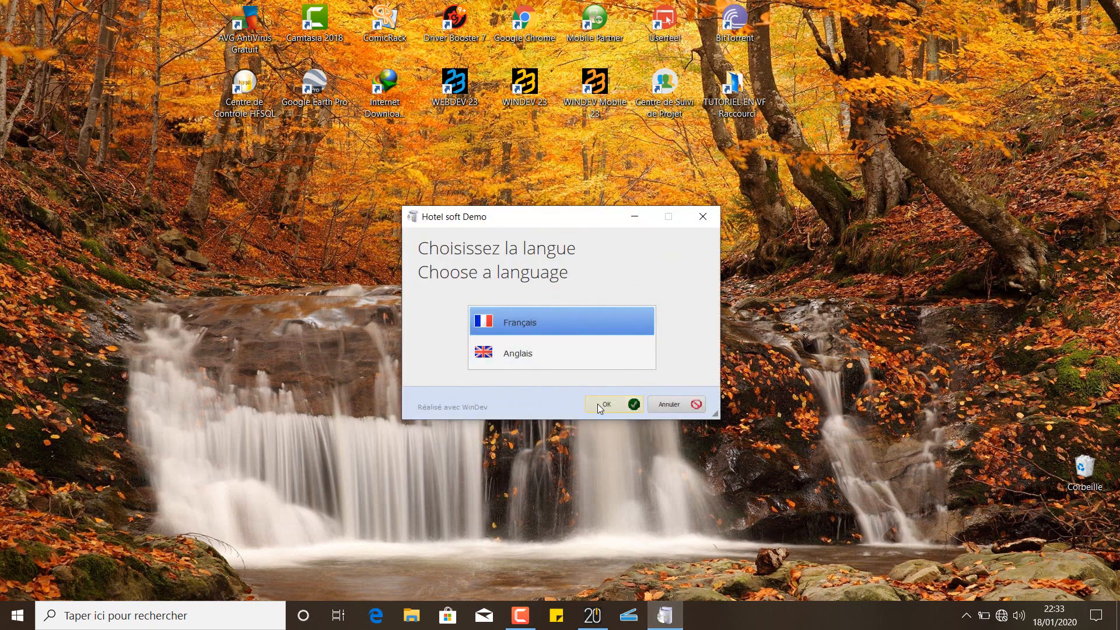
pyautogui.click(598, 404)
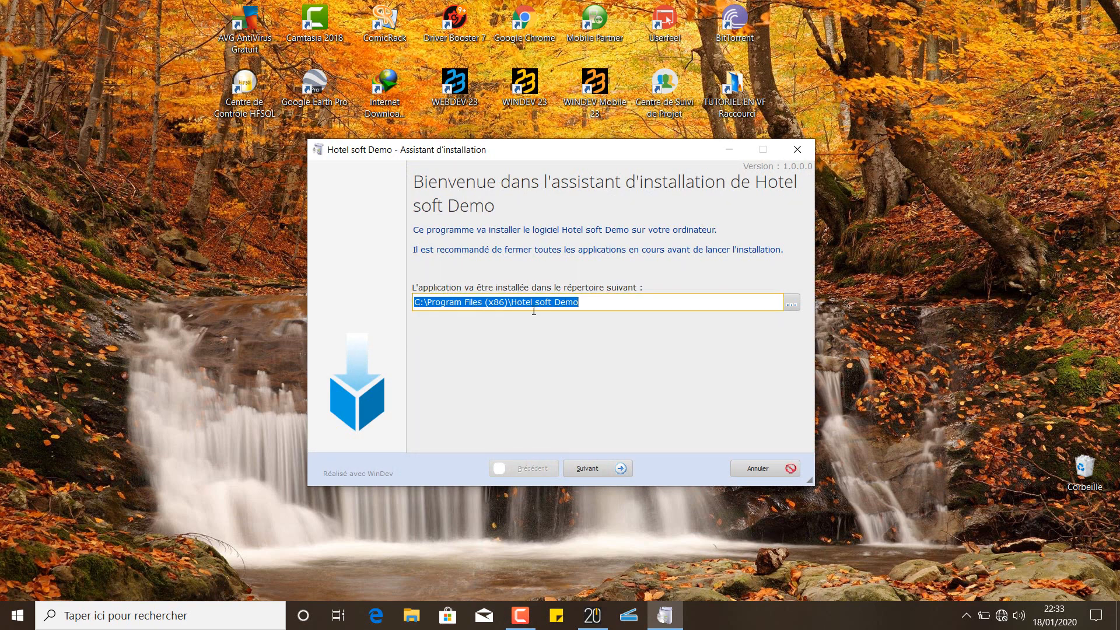
pyautogui.click(588, 469)
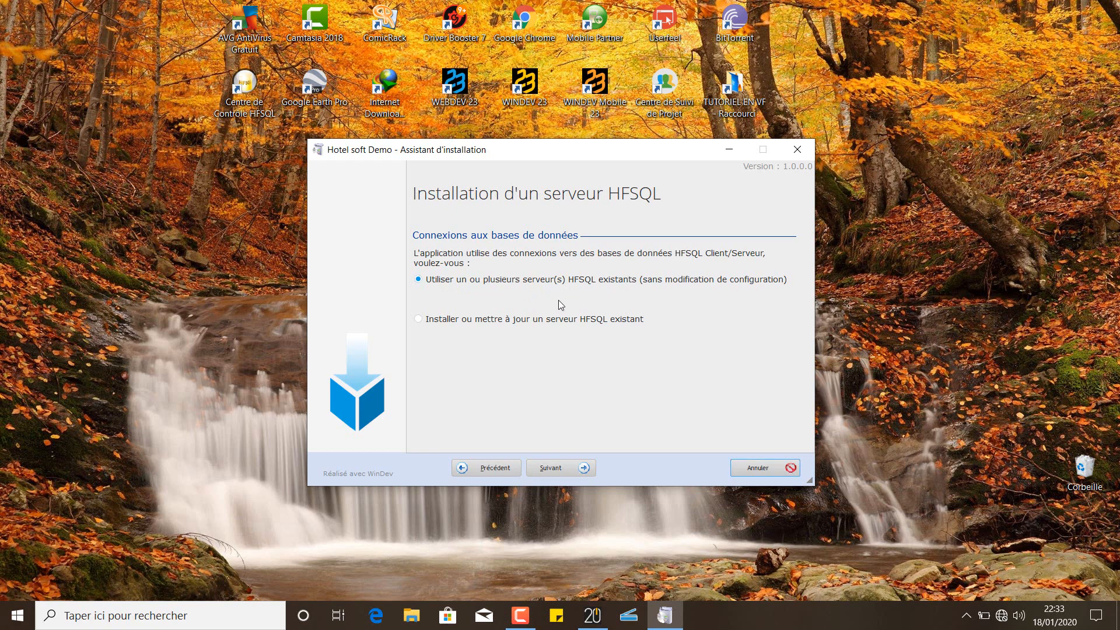
# Keep 'Utiliser un ou plusieurs serveur(s) HFSQL existants', install, and finish to launch Hotel soft Demo
pyautogui.click(569, 475)
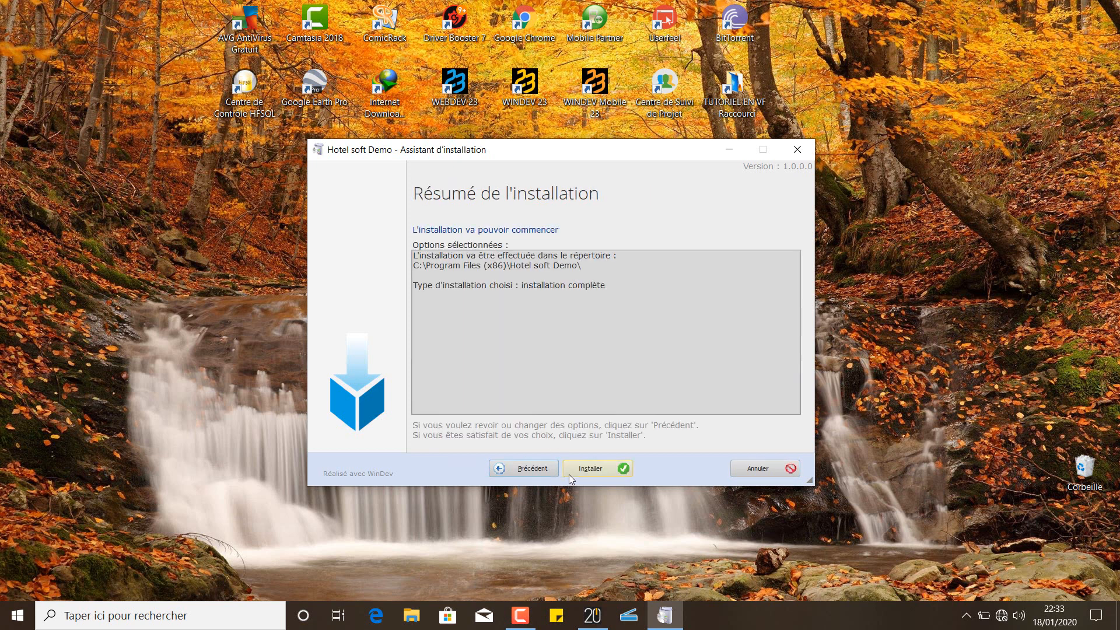
pyautogui.click(538, 472)
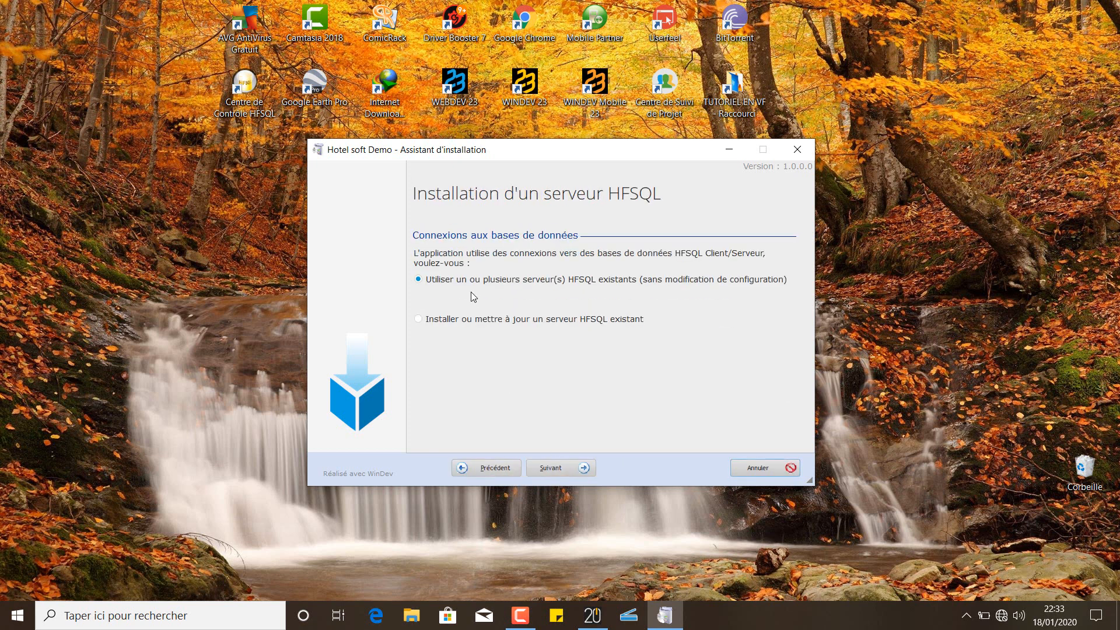
pyautogui.click(451, 322)
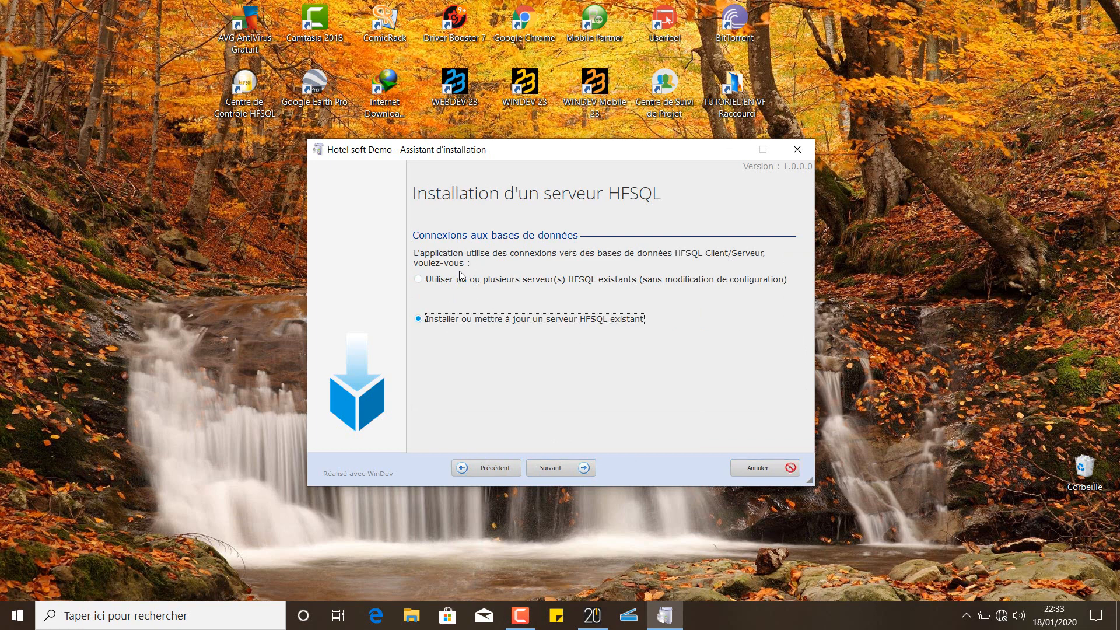
pyautogui.click(493, 281)
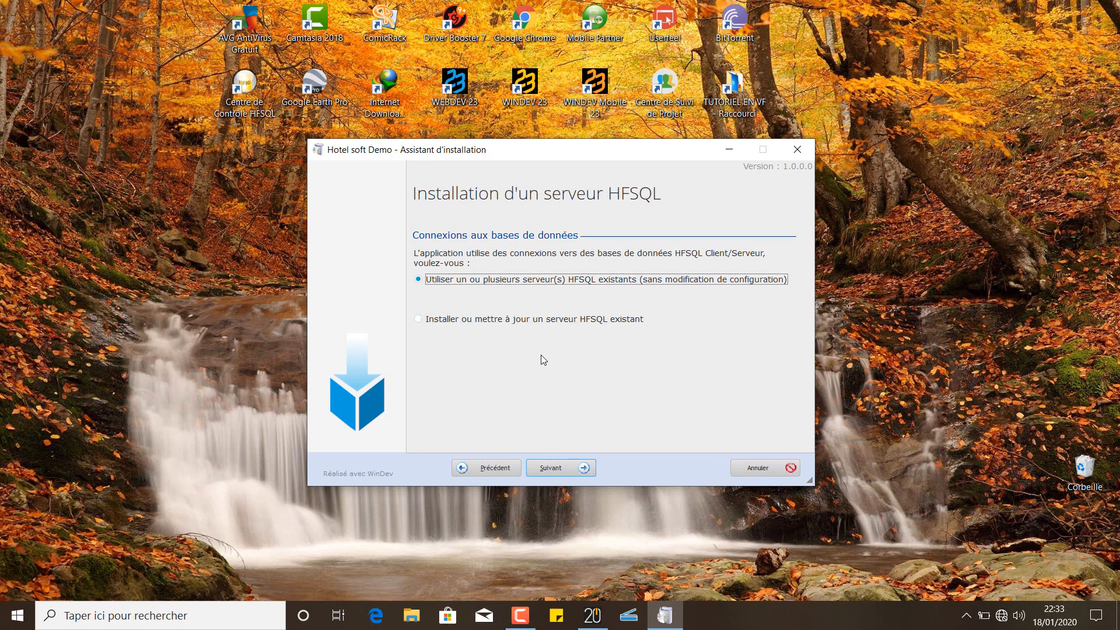
pyautogui.click(559, 466)
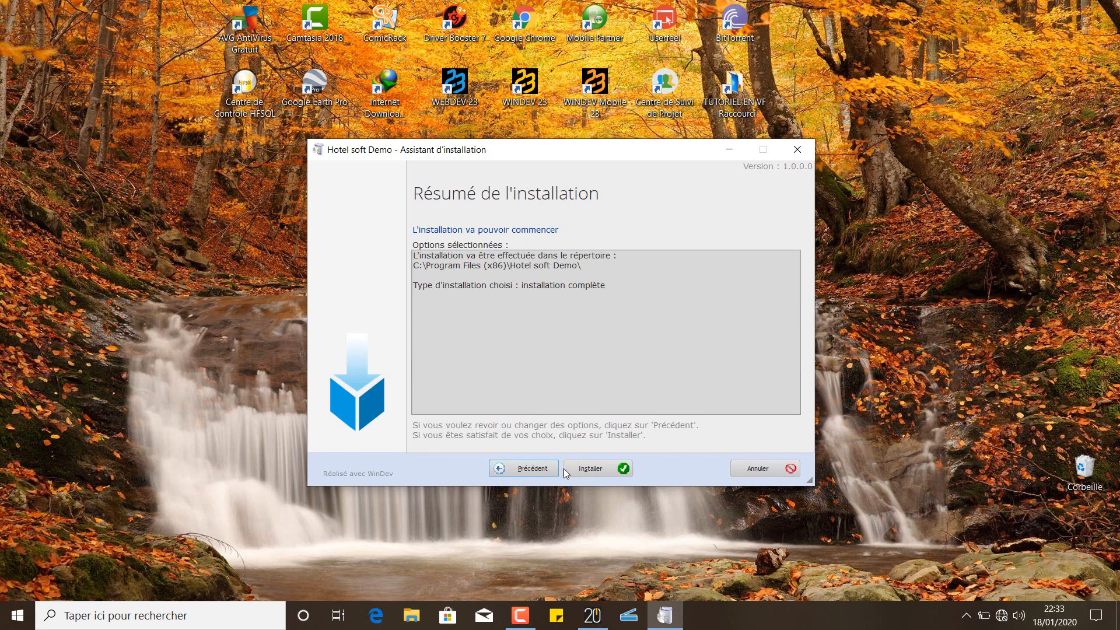
pyautogui.click(588, 469)
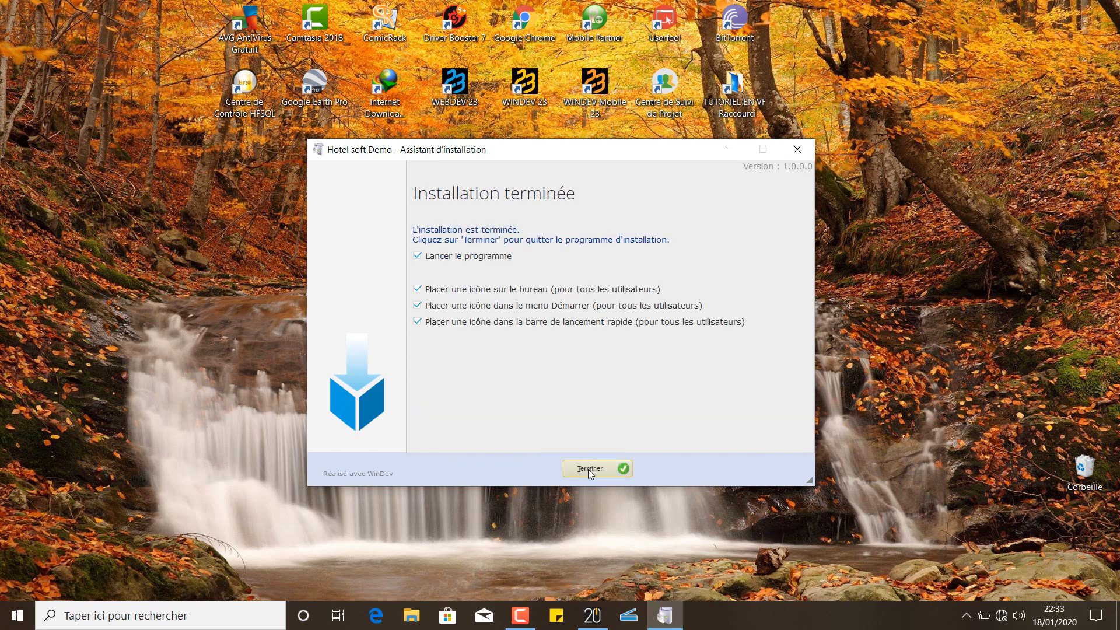
pyautogui.click(588, 469)
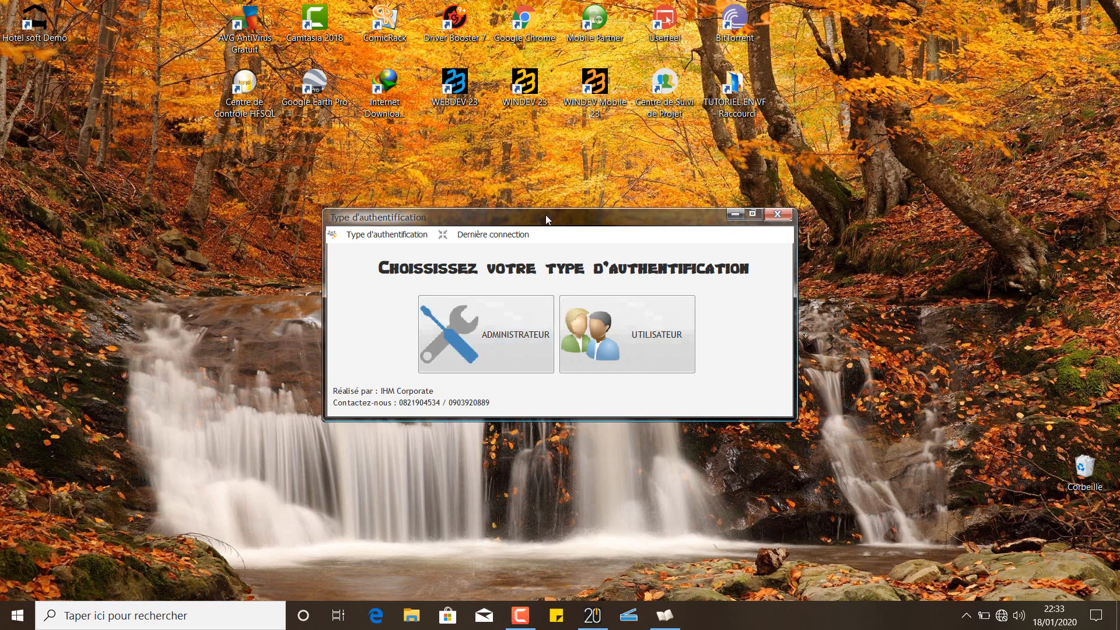
# Close the app, move its shortcut under WEBDEV 23, relaunch it and view the Dernière connection QR code
pyautogui.click(777, 214)
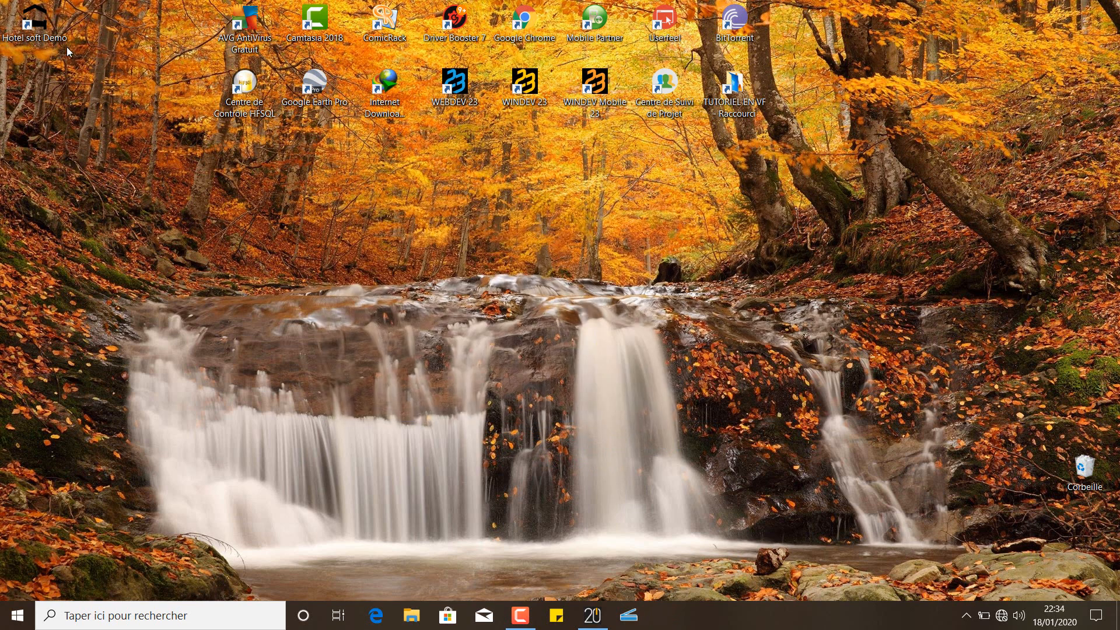
pyautogui.moveTo(67, 46); pyautogui.dragTo(463, 165)
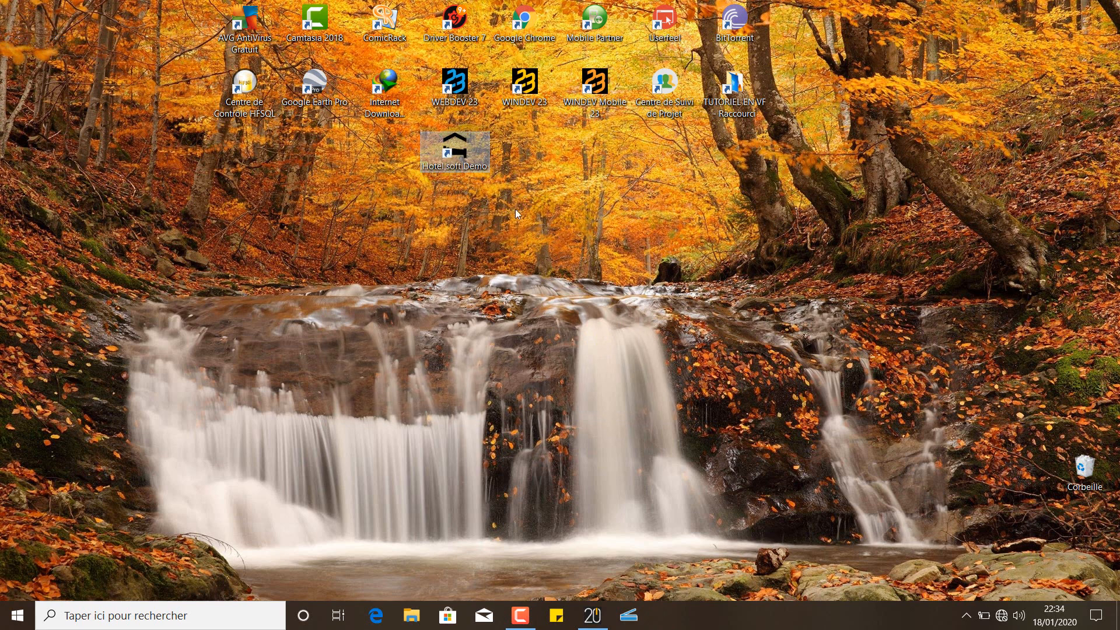
pyautogui.click(470, 164)
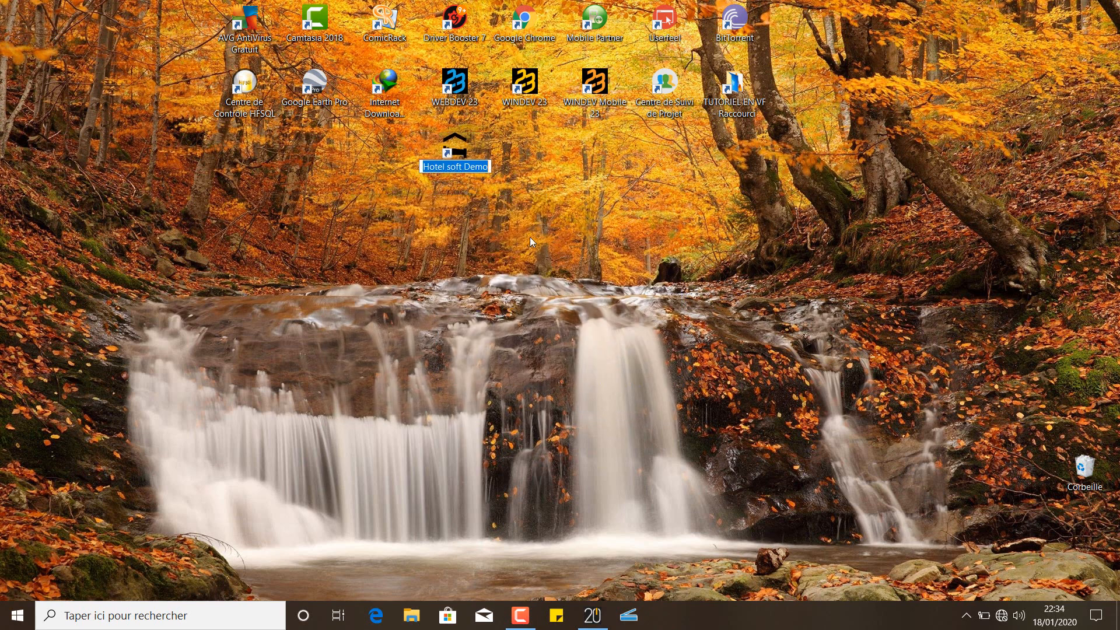
pyautogui.press('Return')
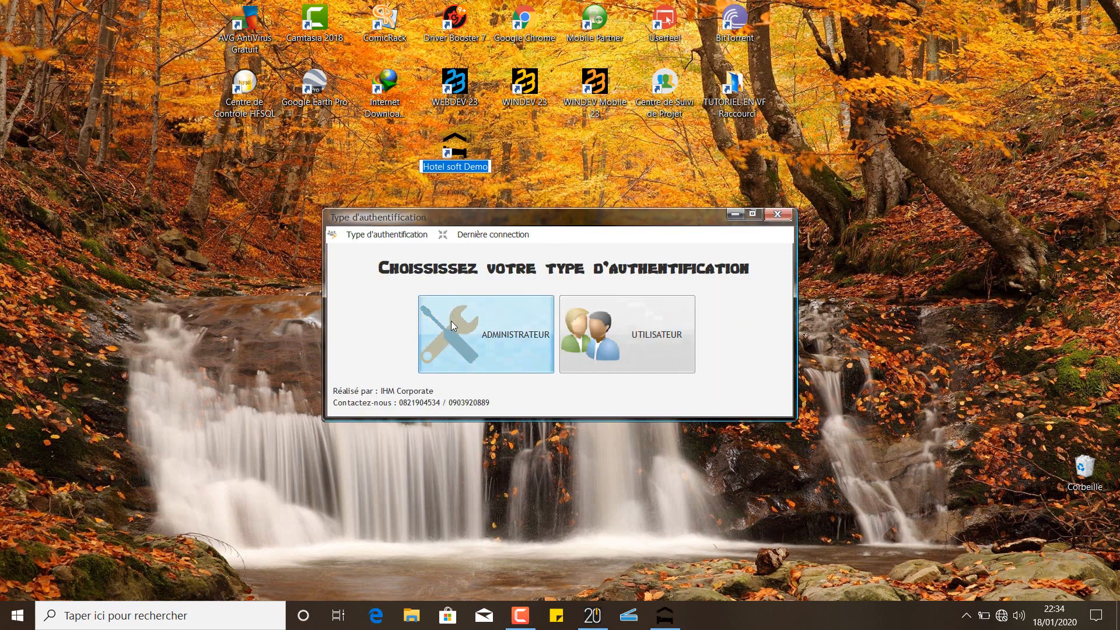
pyautogui.click(472, 236)
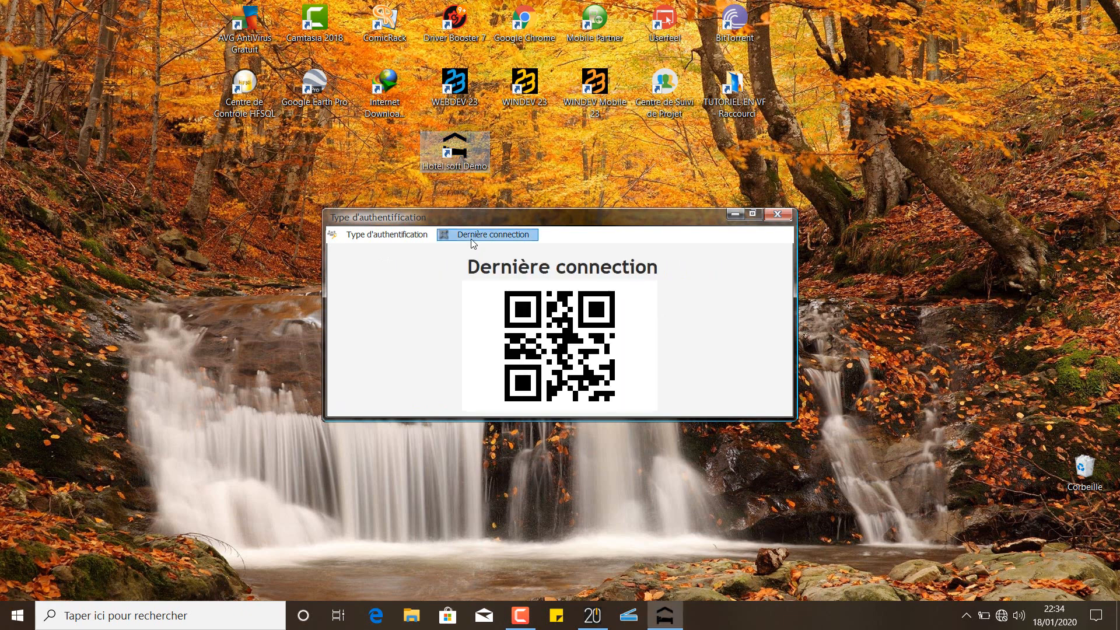
pyautogui.click(407, 233)
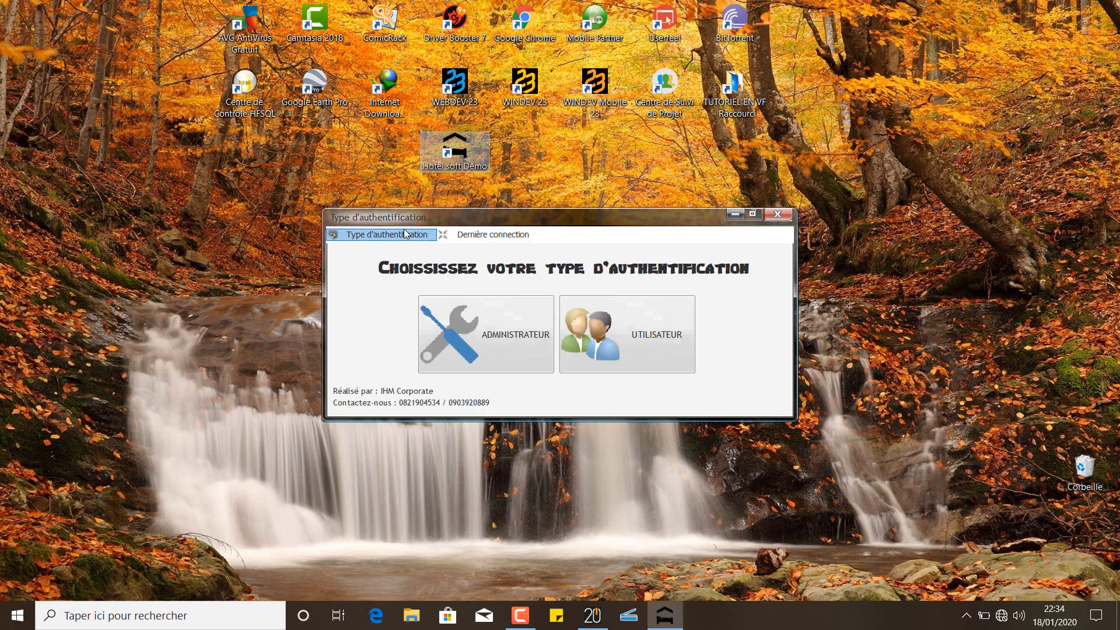
# Choose the administrator option, enter the administrator's full name in Nom Complet, and open the photo browser
pyautogui.click(516, 345)
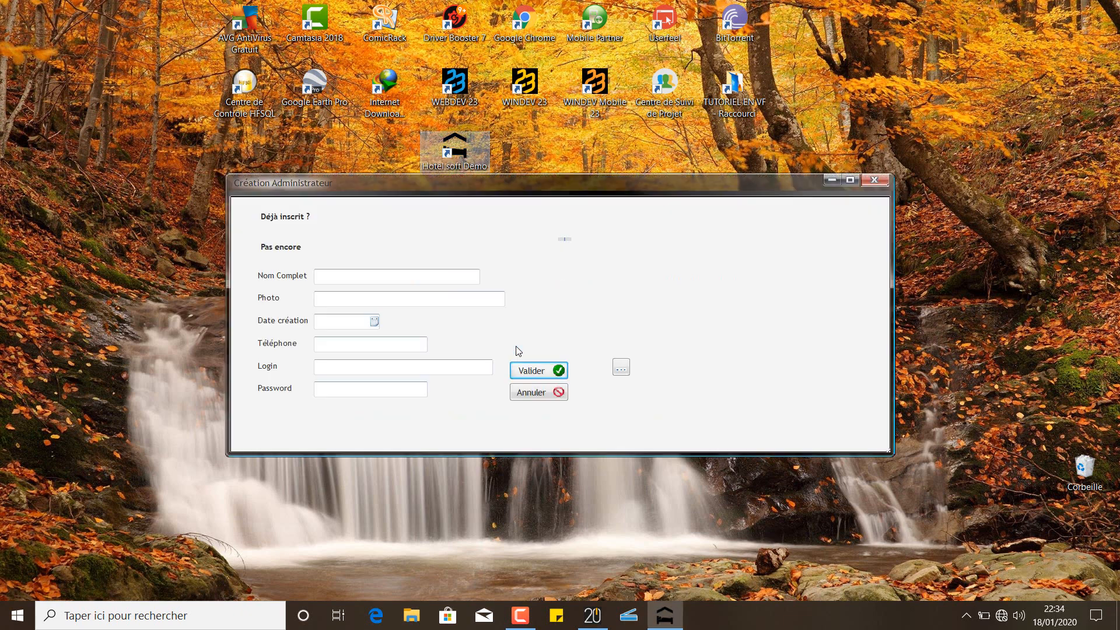
pyautogui.click(349, 271)
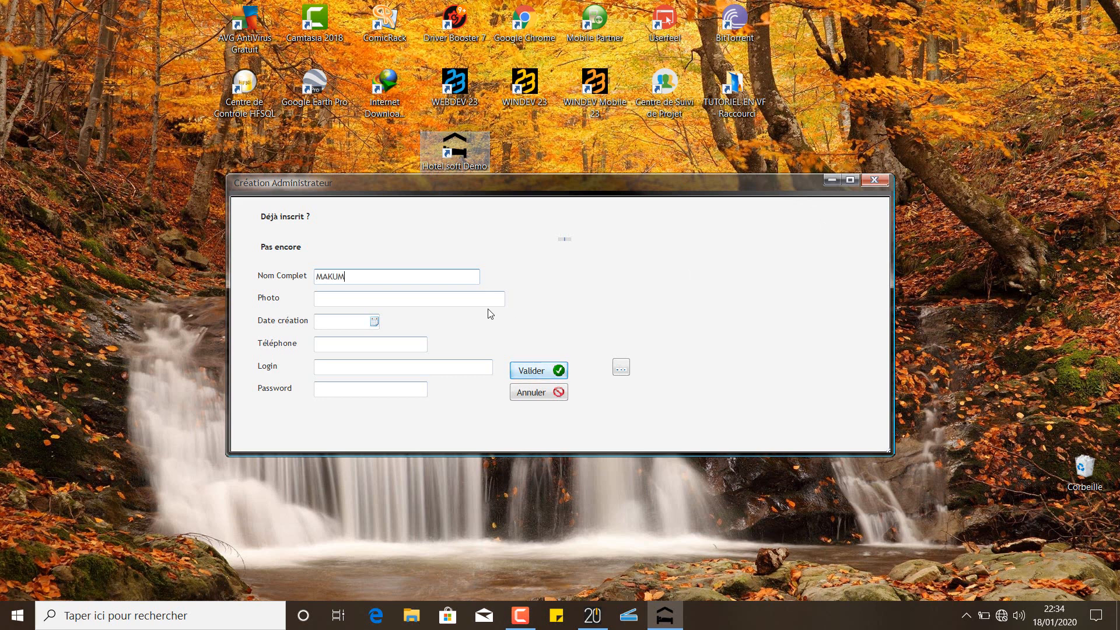
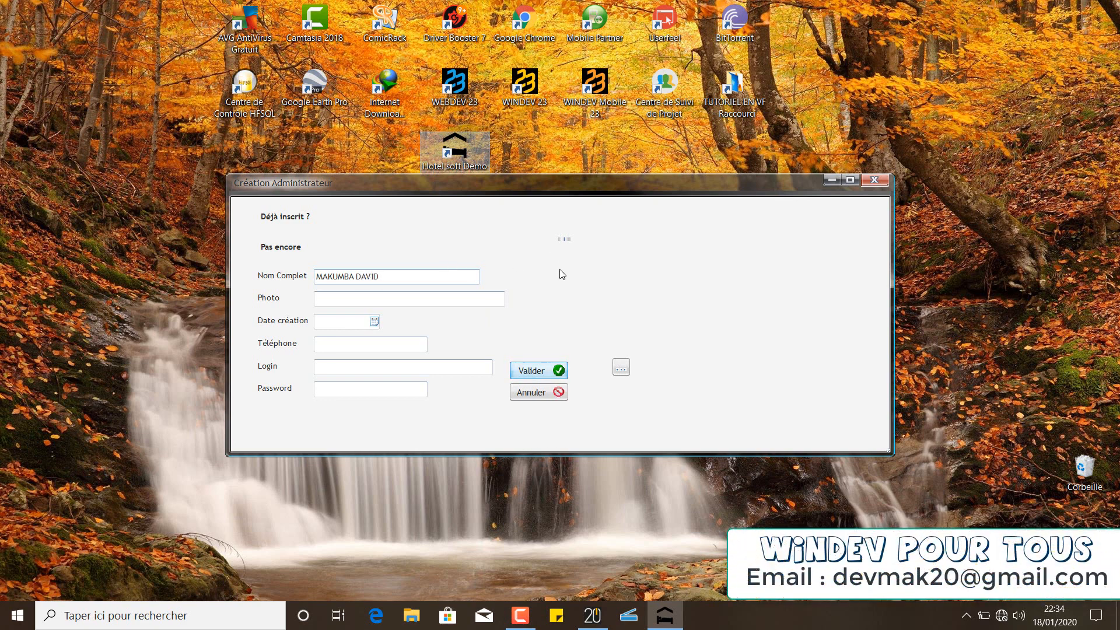
pyautogui.click(623, 371)
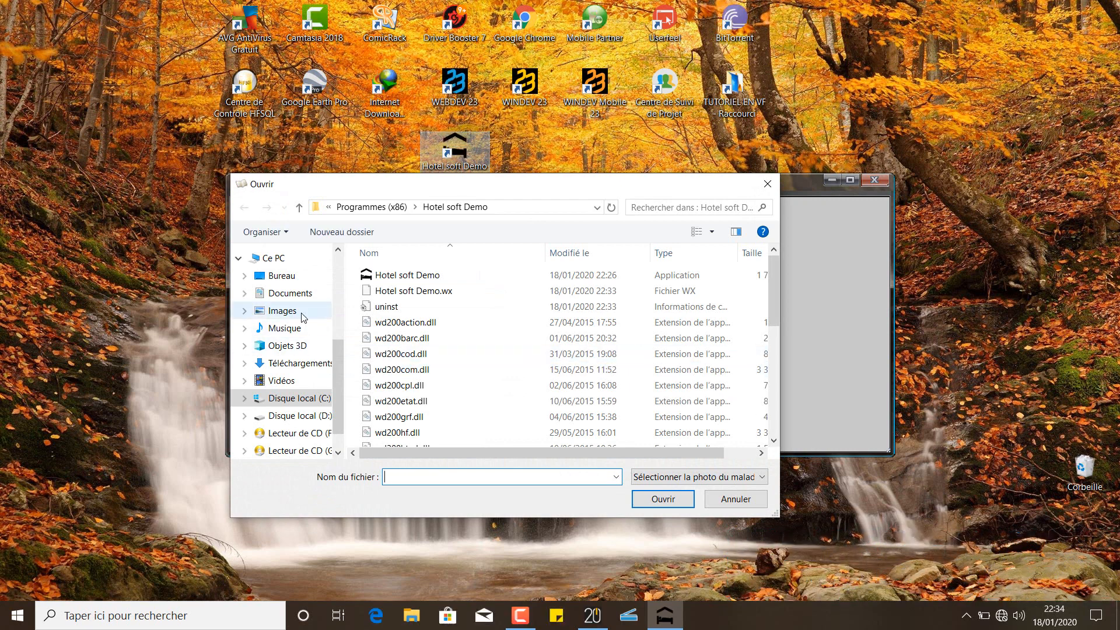
# Pick the homme (8) portrait from the Images subfolder as the administrator's photo
pyautogui.click(282, 311)
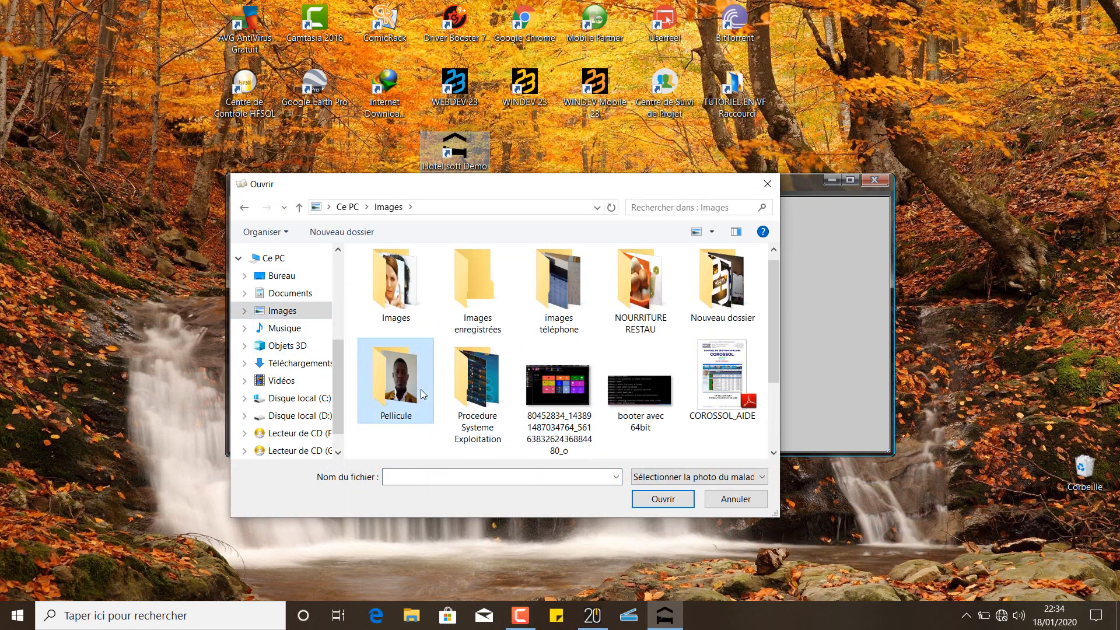
pyautogui.doubleClick(407, 308)
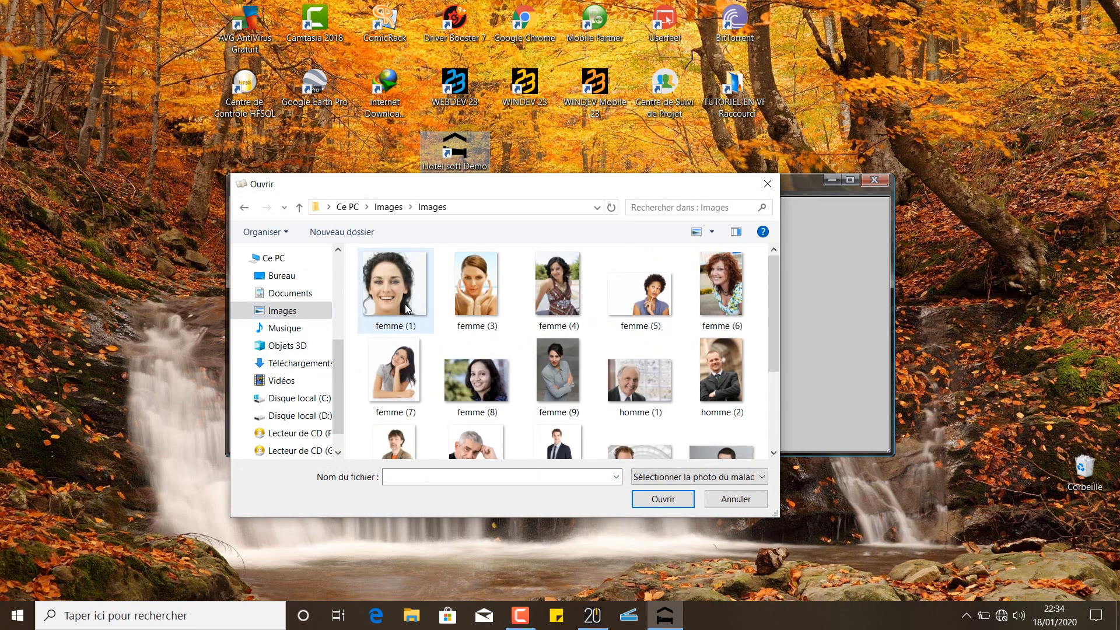
pyautogui.click(771, 403)
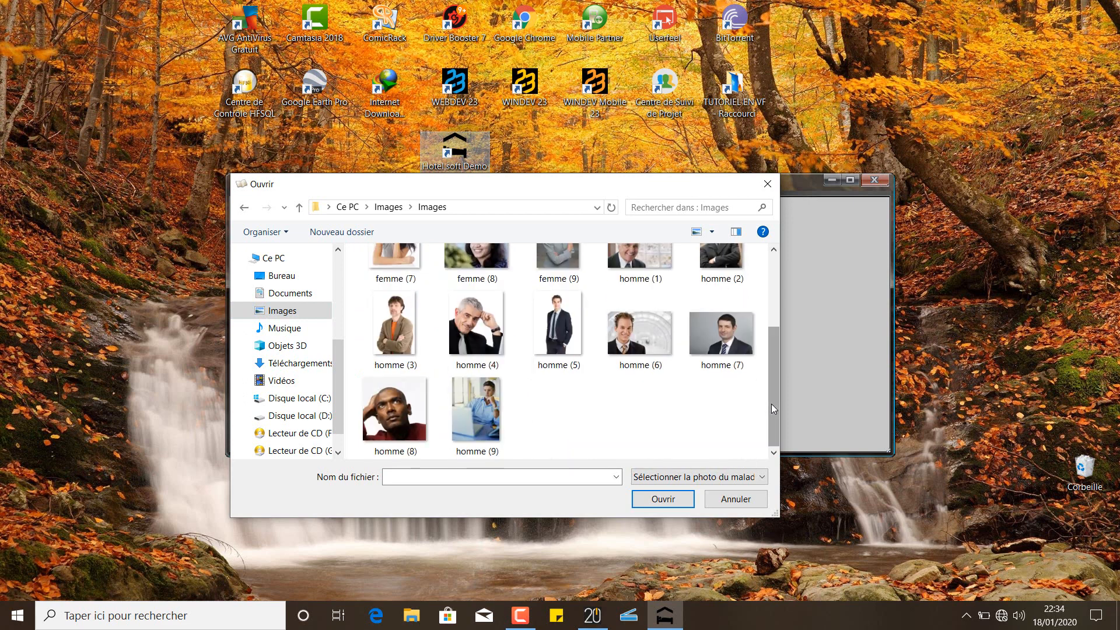
pyautogui.doubleClick(394, 408)
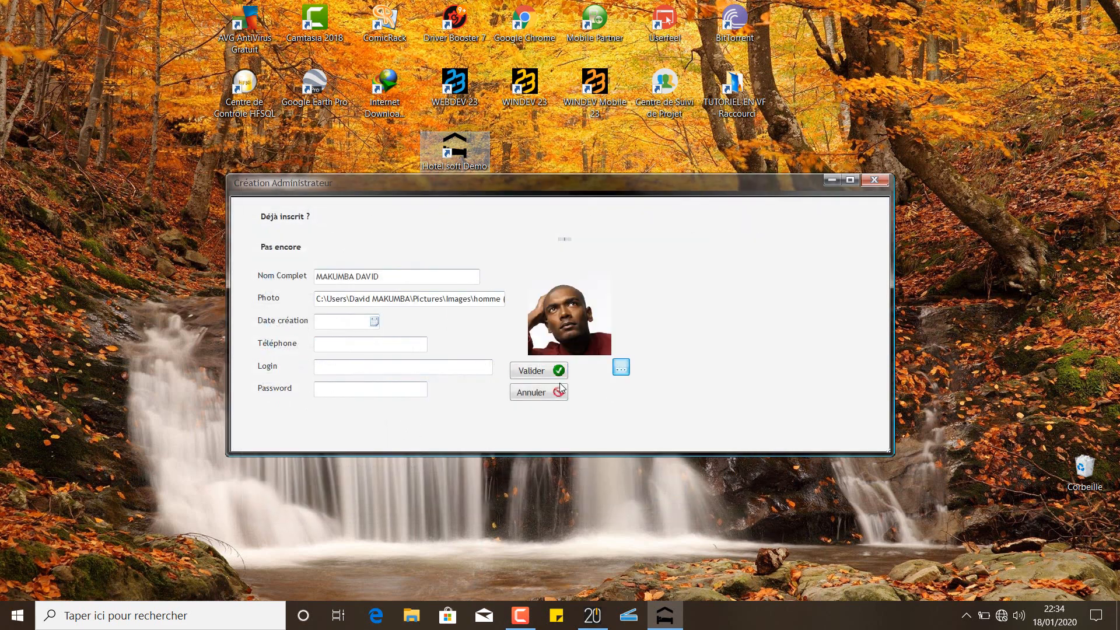
# Set the creation date to 18/01/2020 and enter the administrator's phone number
pyautogui.click(377, 324)
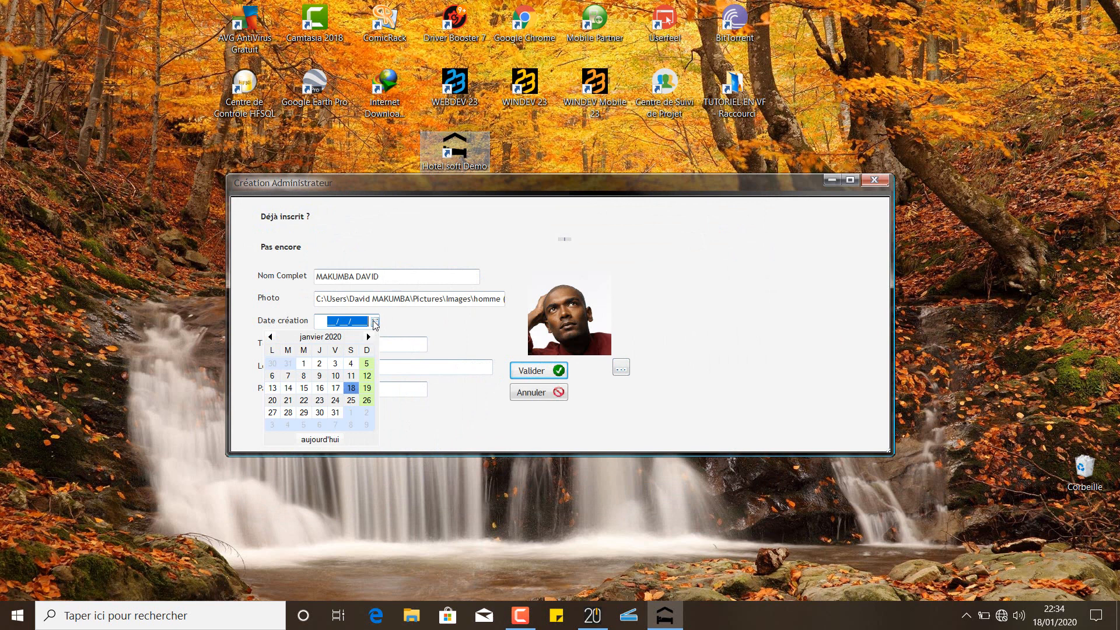
pyautogui.click(342, 388)
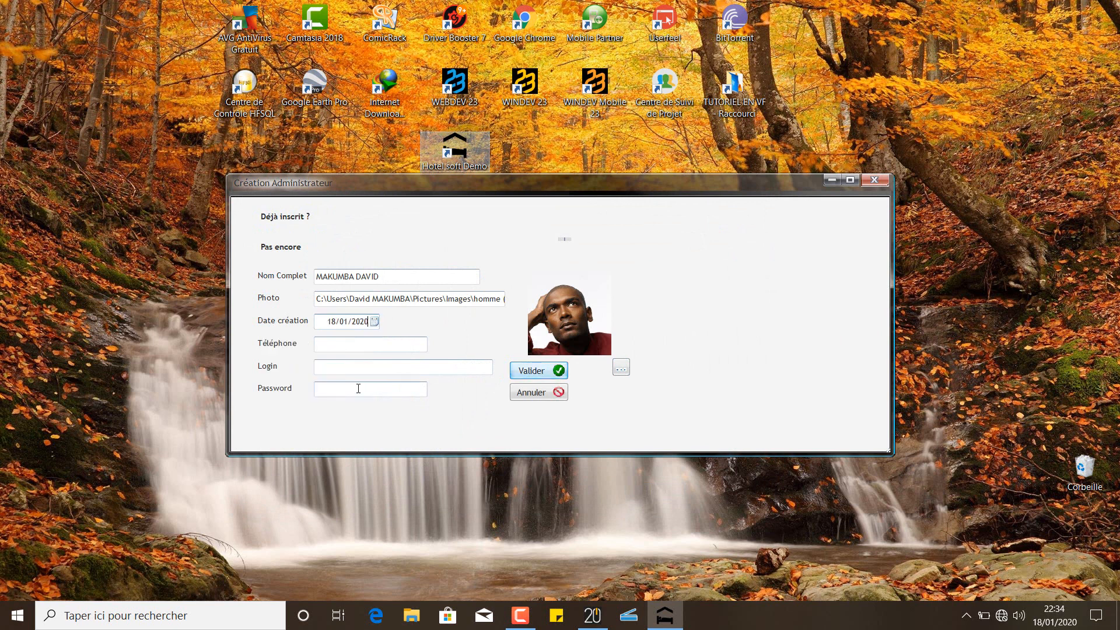
pyautogui.click(398, 344)
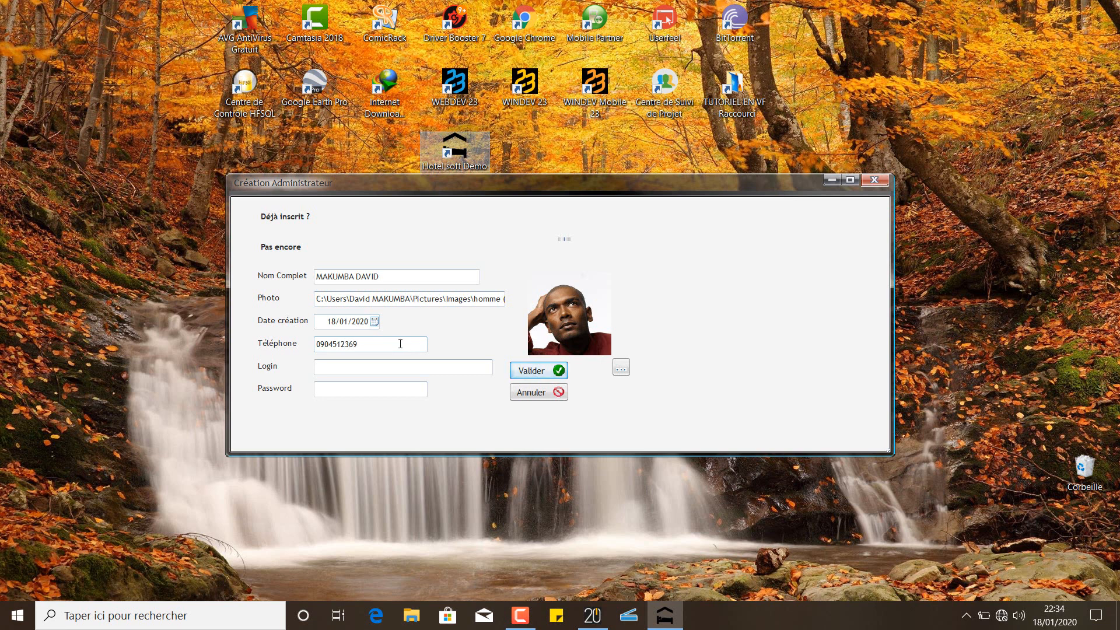
# Enter the administrator's login and password, then save the account and acknowledge the confirmation
pyautogui.click(457, 371)
pyautogui.write('david')
pyautogui.click(417, 389)
pyautogui.write('0000')
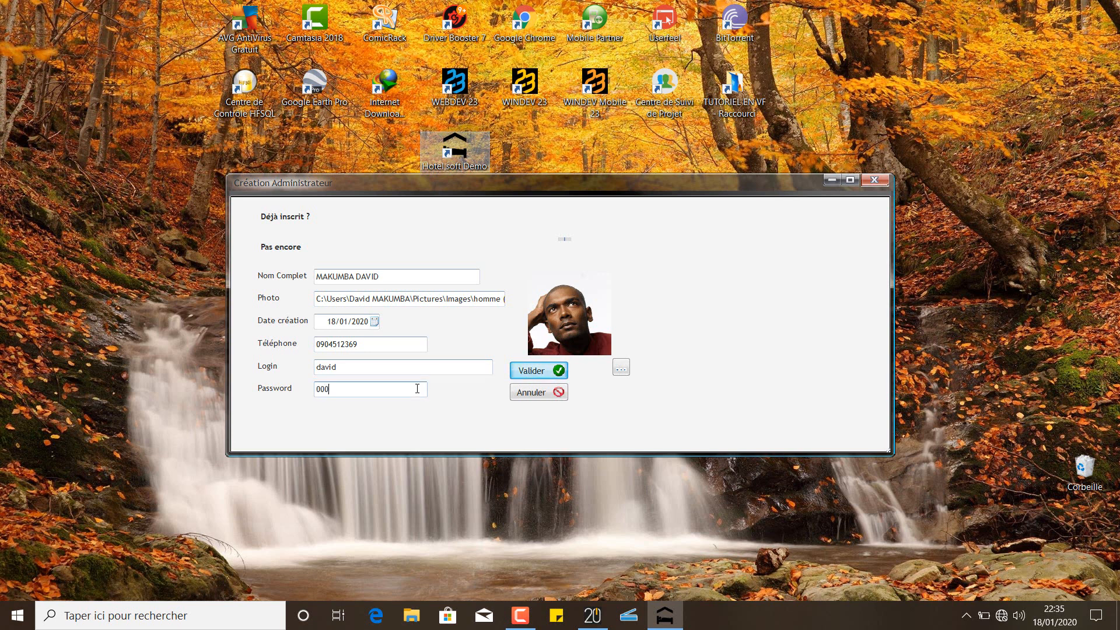
pyautogui.click(525, 376)
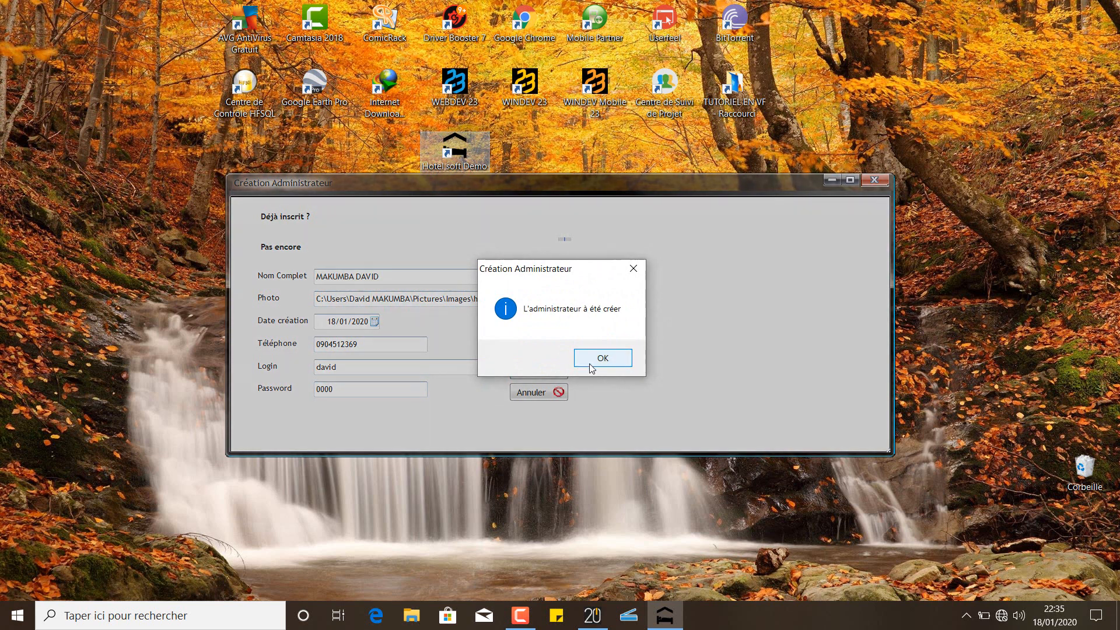
pyautogui.click(589, 365)
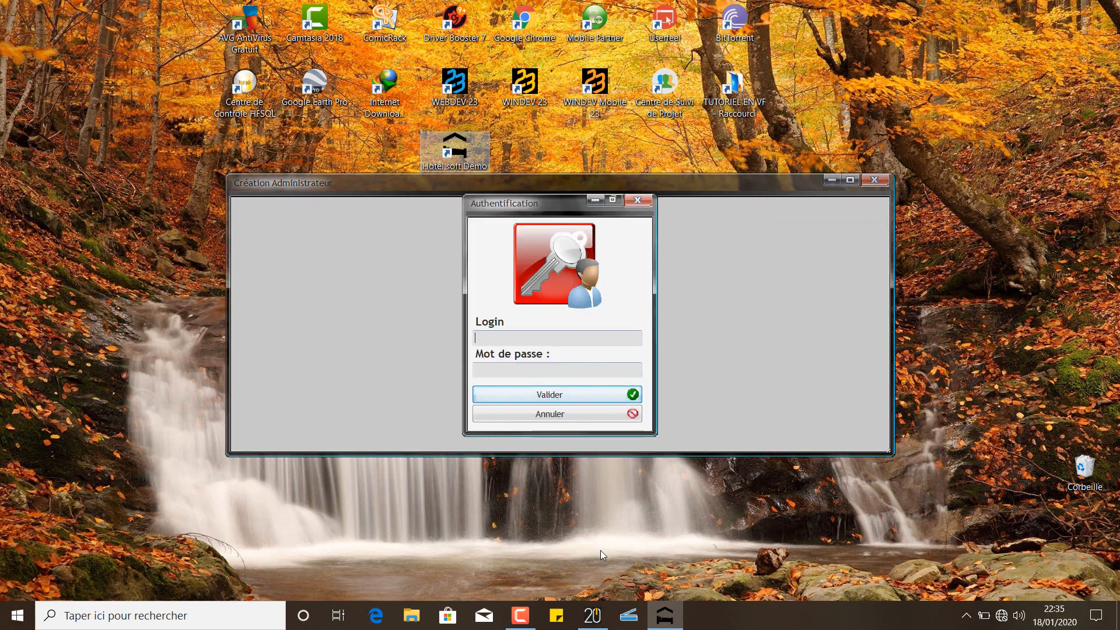
# Sign in through Authentification with the new administrator's login and password
pyautogui.moveTo(530, 610)
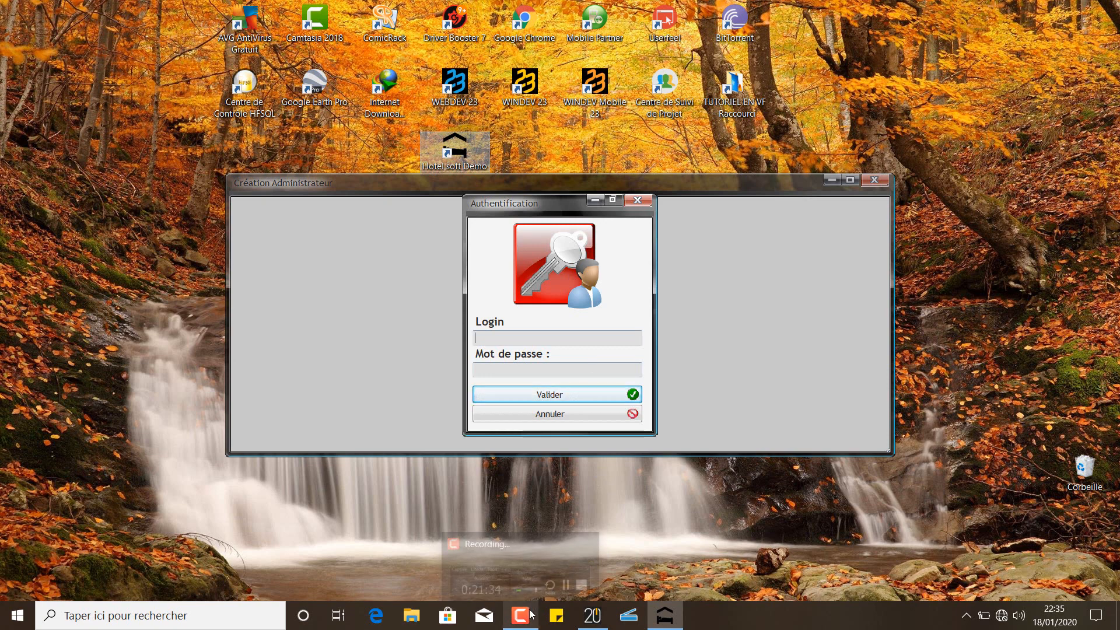
pyautogui.click(530, 612)
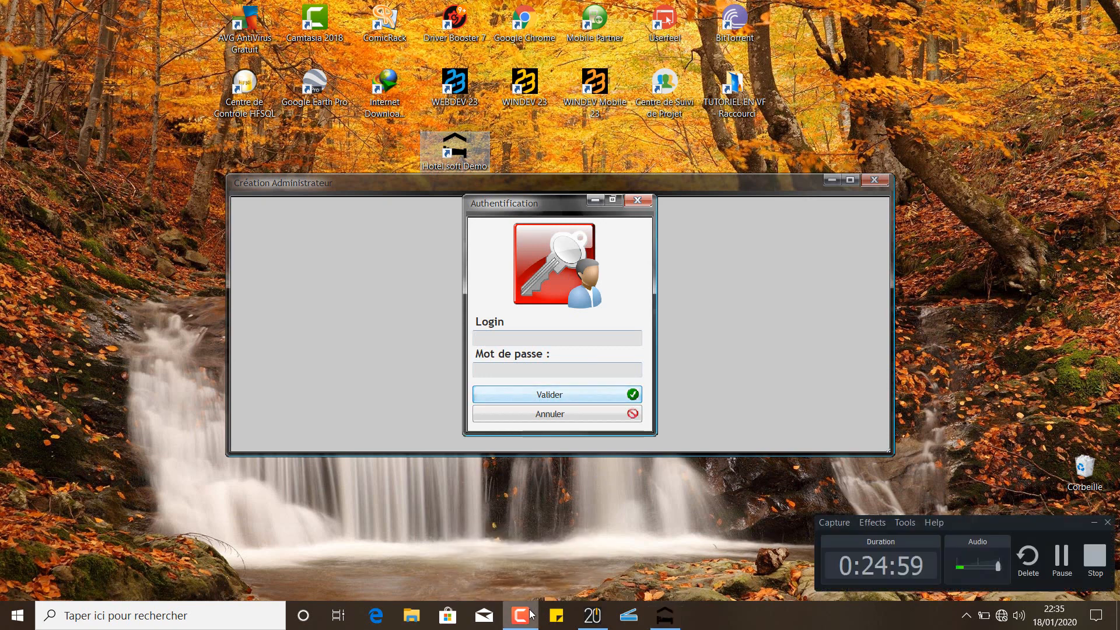
pyautogui.click(1062, 558)
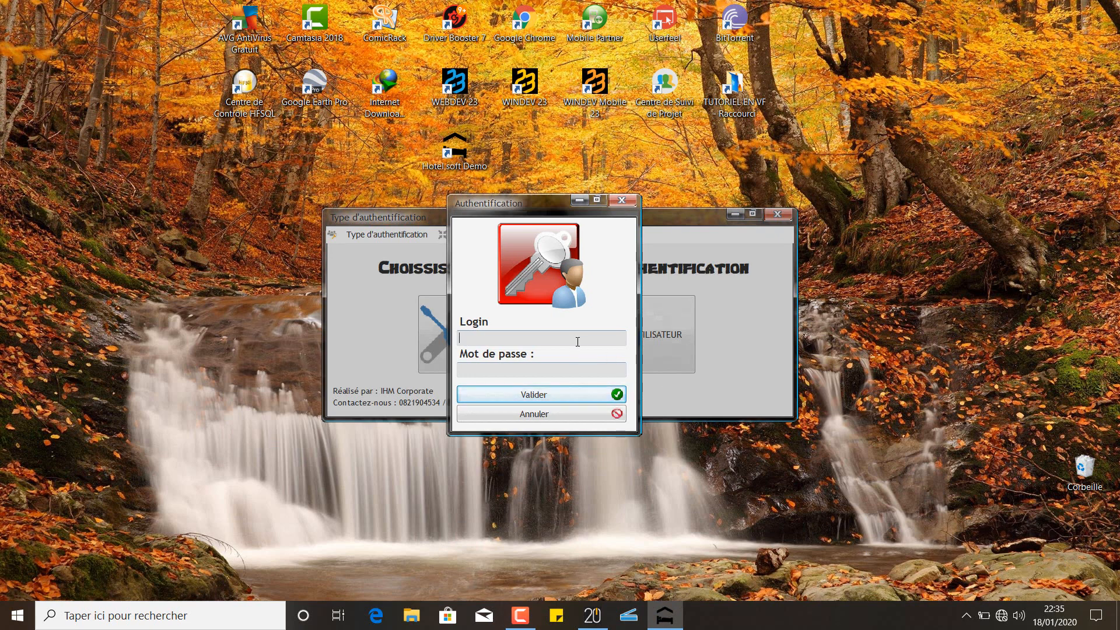
pyautogui.write('david')
pyautogui.click(553, 370)
pyautogui.write('1234')
pyautogui.click(549, 394)
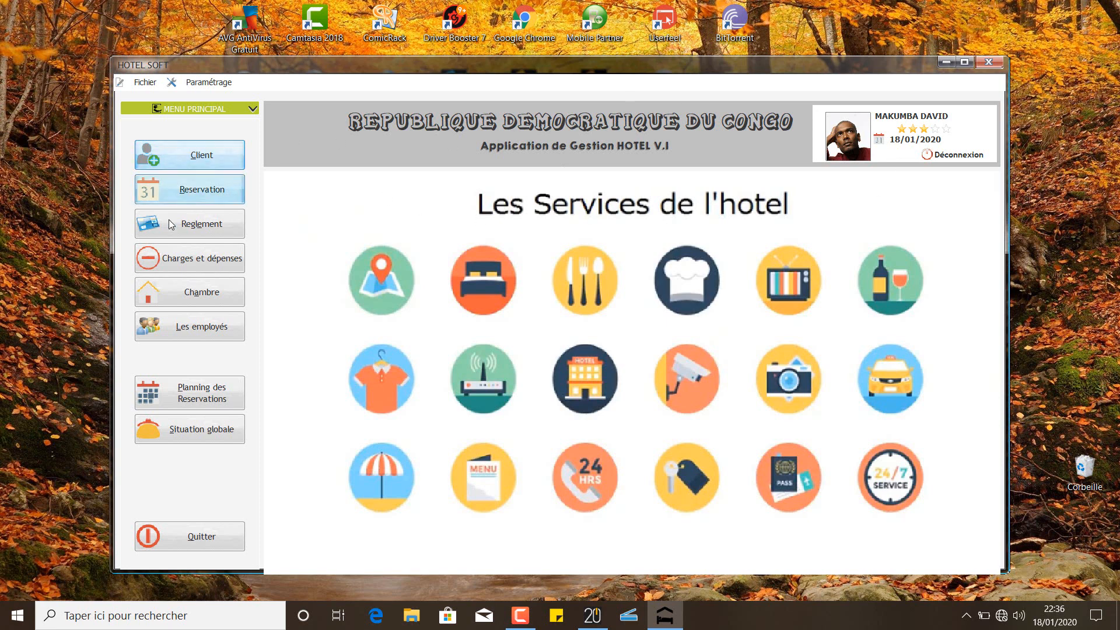
# View the client list and check its empty client-type dropdown
pyautogui.click(191, 153)
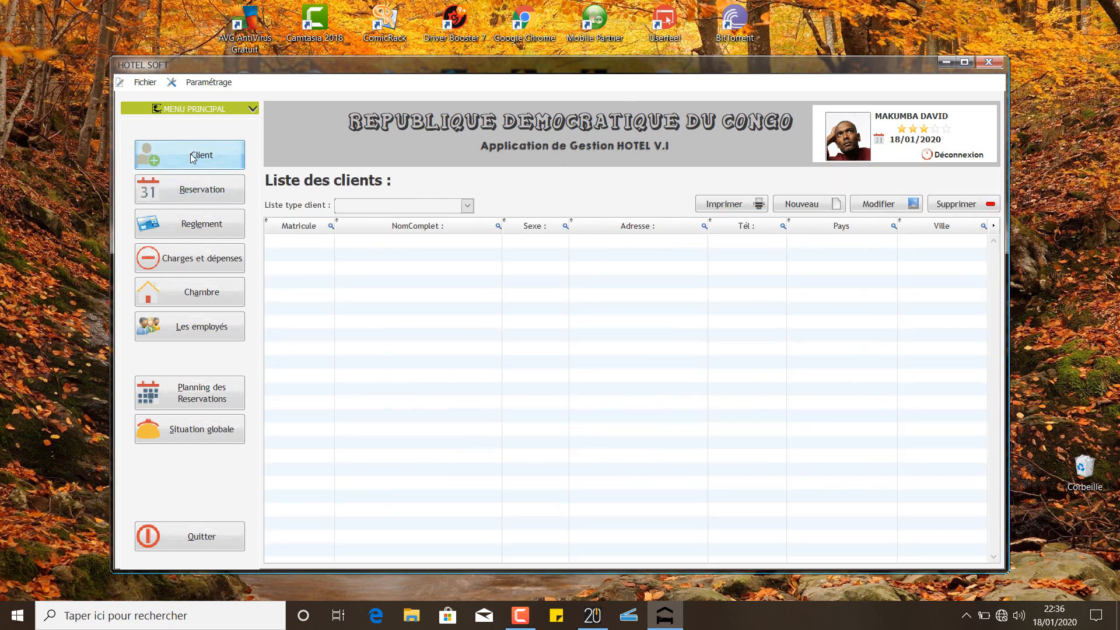
pyautogui.click(468, 205)
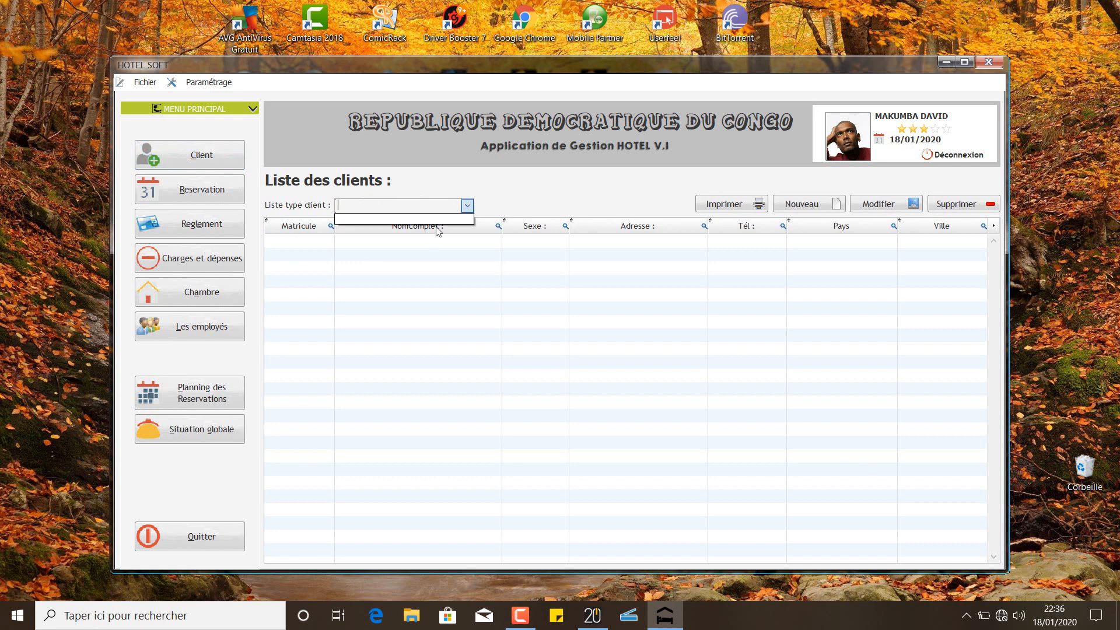
pyautogui.click(288, 218)
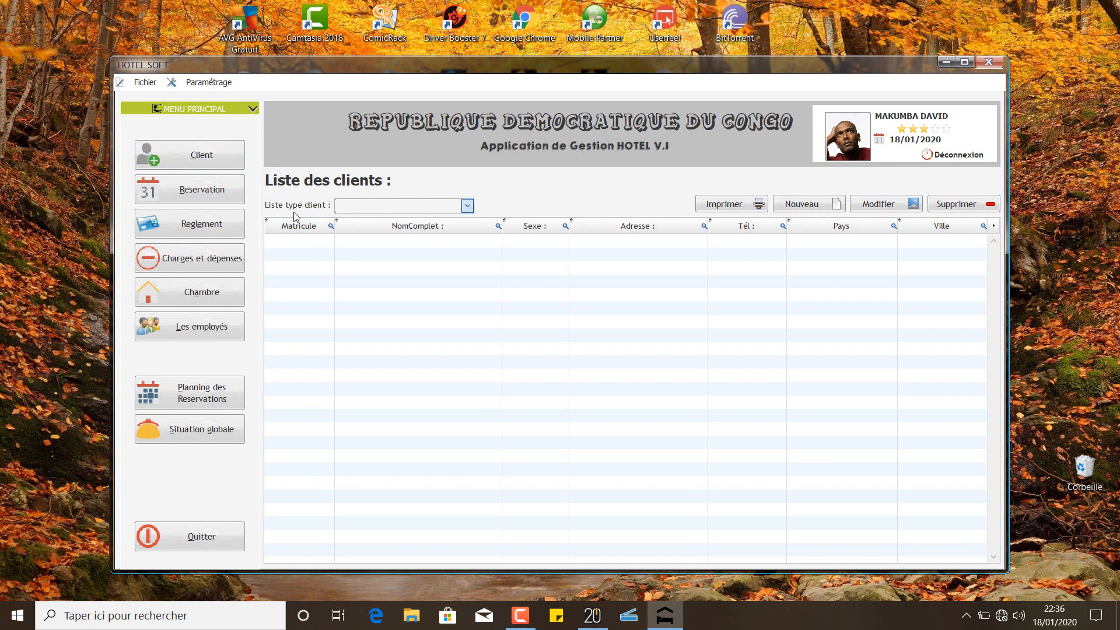
# Browse the reservation, payment, expense, room and employee lists, then glance at the reservation planning
pyautogui.click(199, 189)
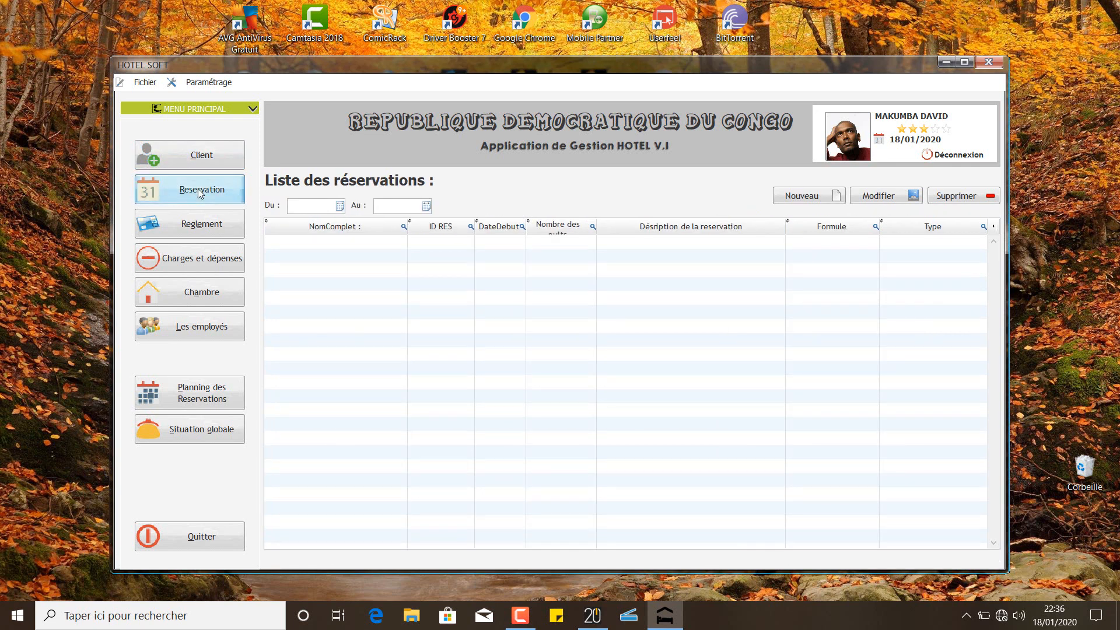
pyautogui.click(175, 222)
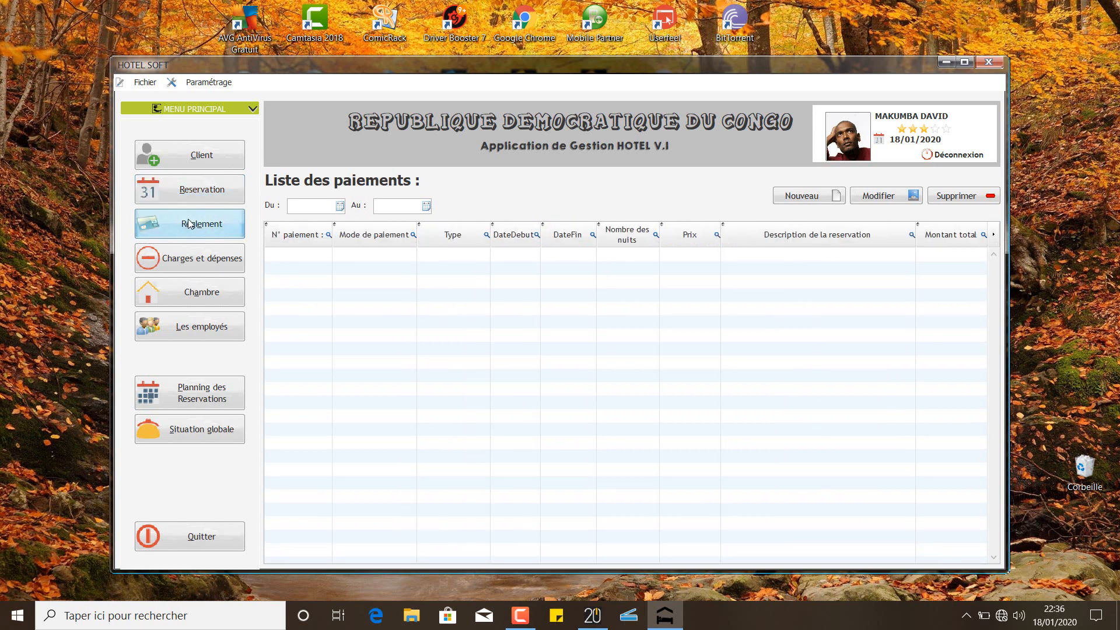
pyautogui.click(194, 262)
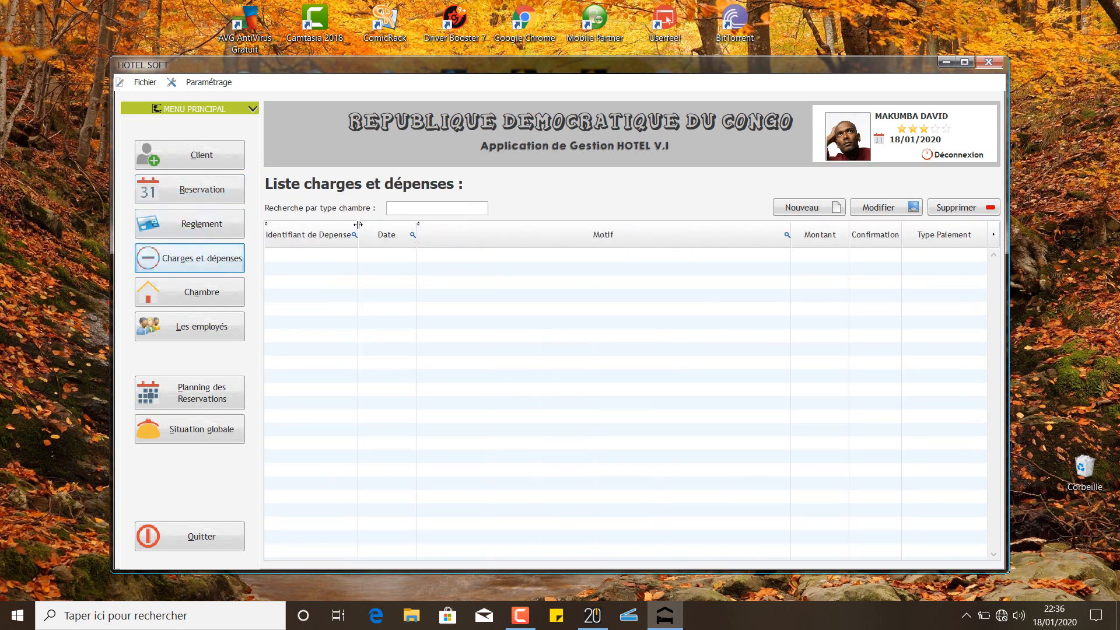
pyautogui.click(197, 299)
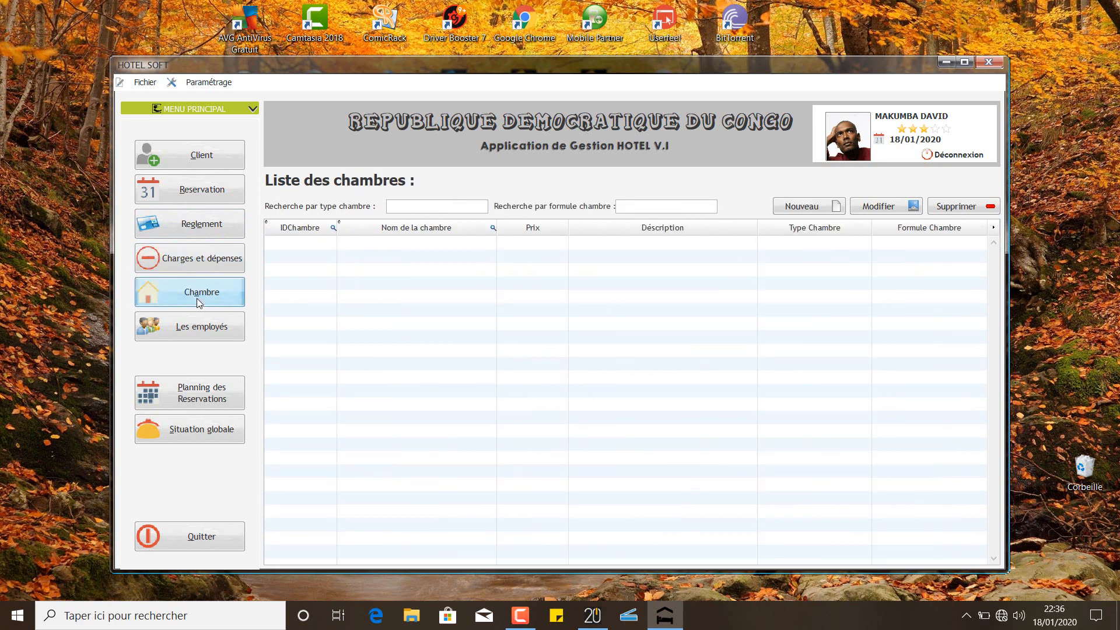
pyautogui.click(203, 327)
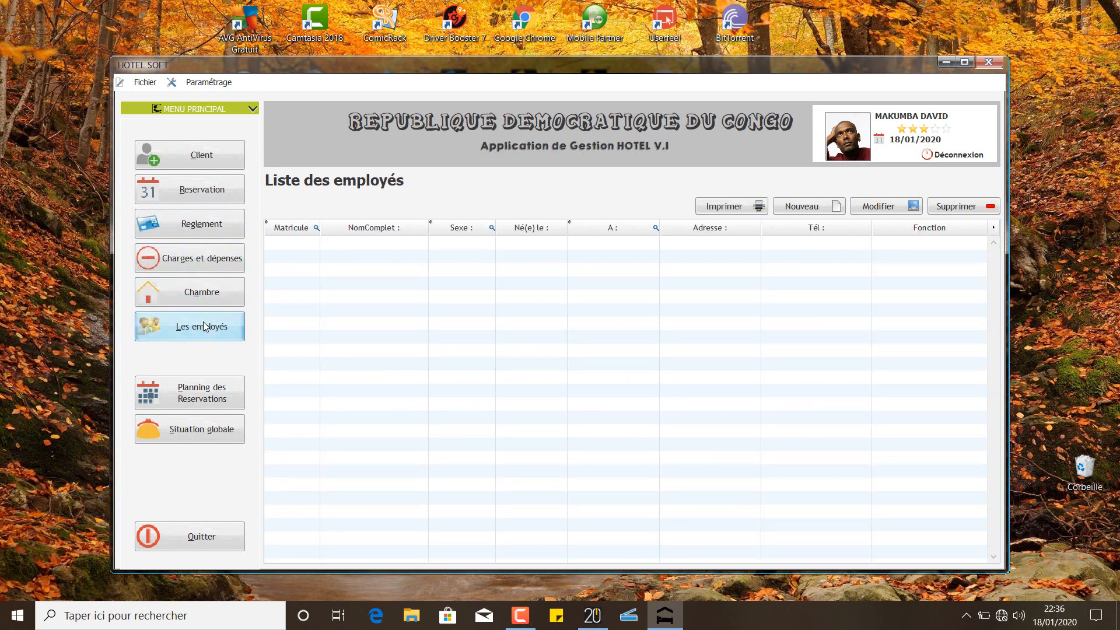
pyautogui.click(205, 406)
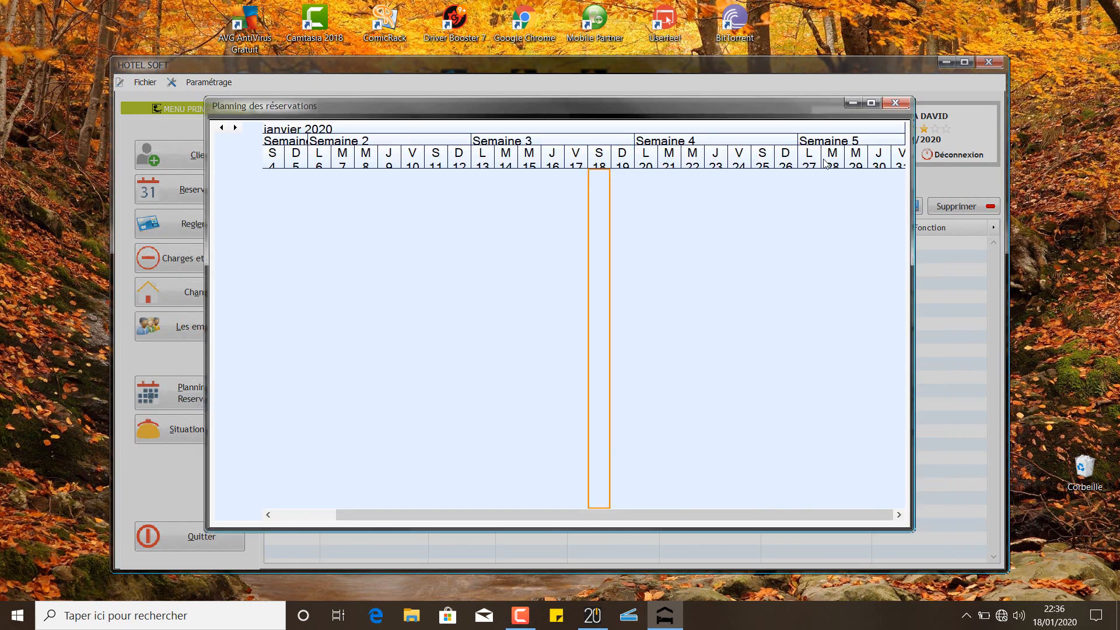
pyautogui.click(896, 102)
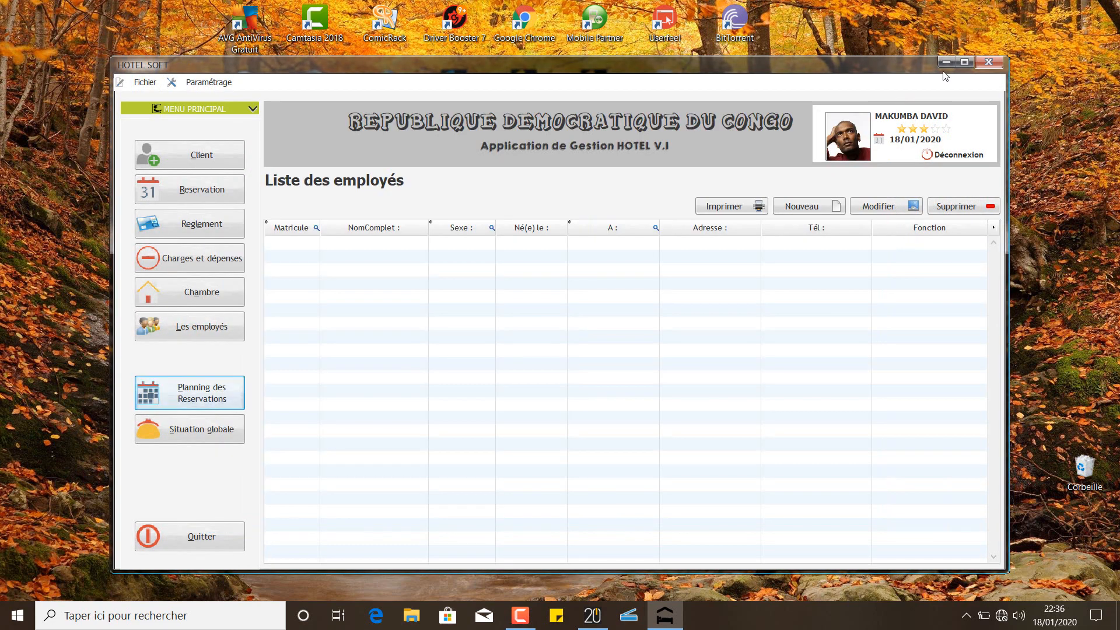
# Close the hotel app, return to WINDEV 20, and open the project folder from the Accueil ribbon
pyautogui.click(987, 64)
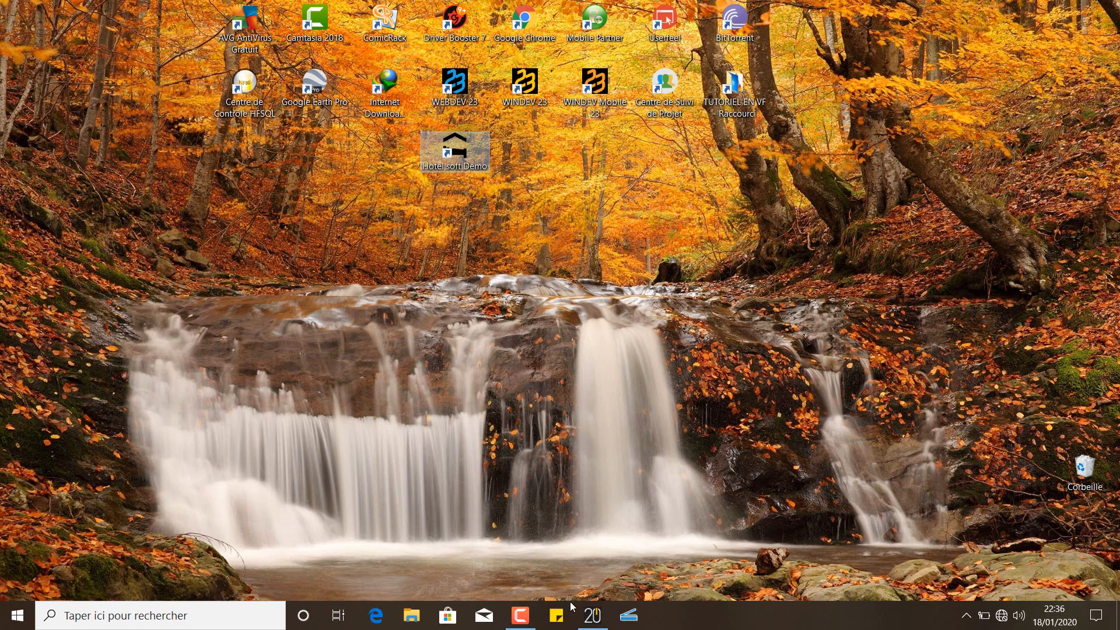
pyautogui.click(600, 618)
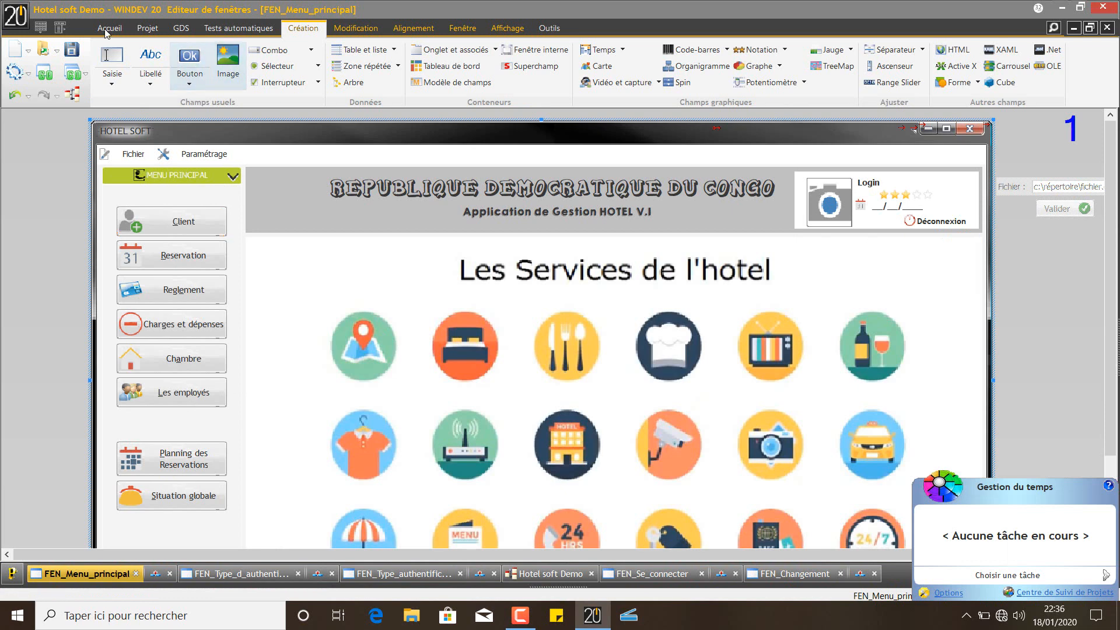
pyautogui.click(108, 30)
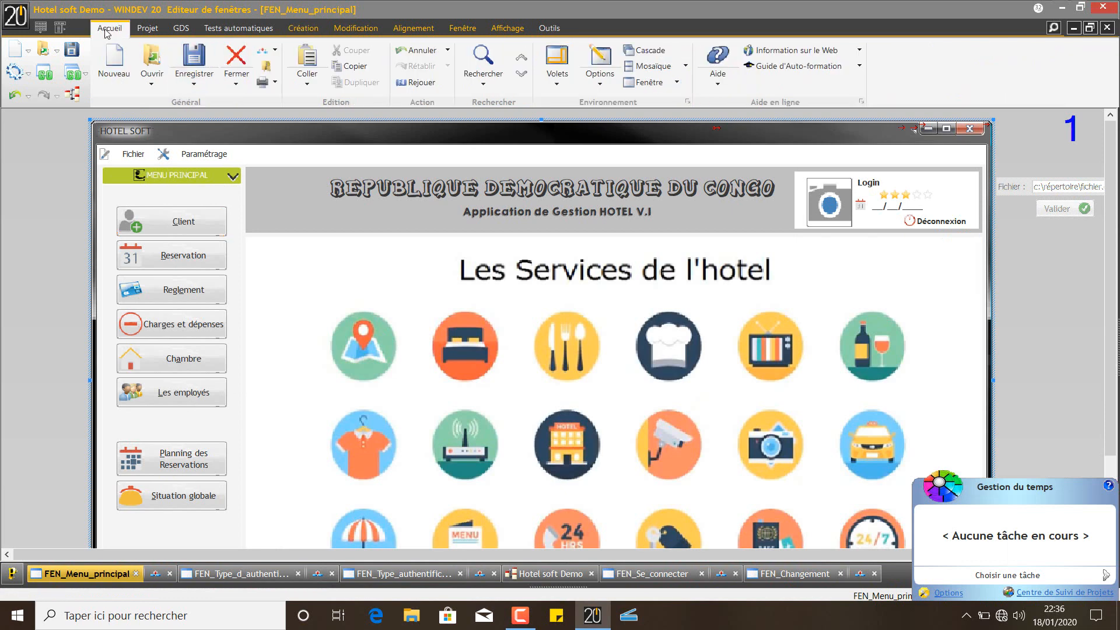
pyautogui.click(268, 70)
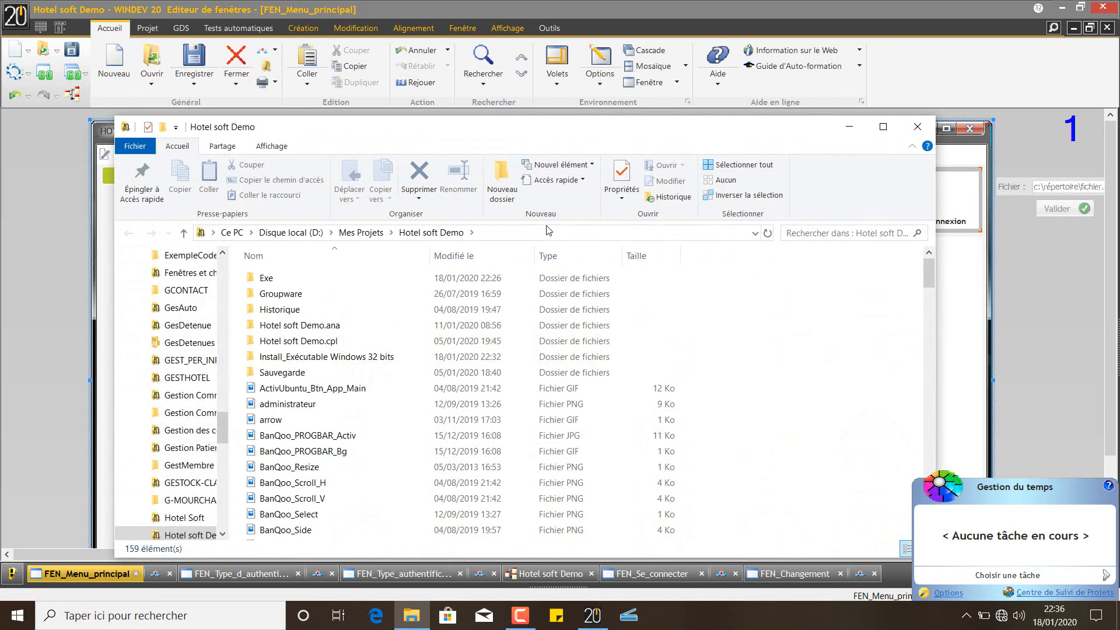
# Open the Exe folder, maximize the window, and box-select the files from Acces to TypePaiement
pyautogui.doubleClick(275, 279)
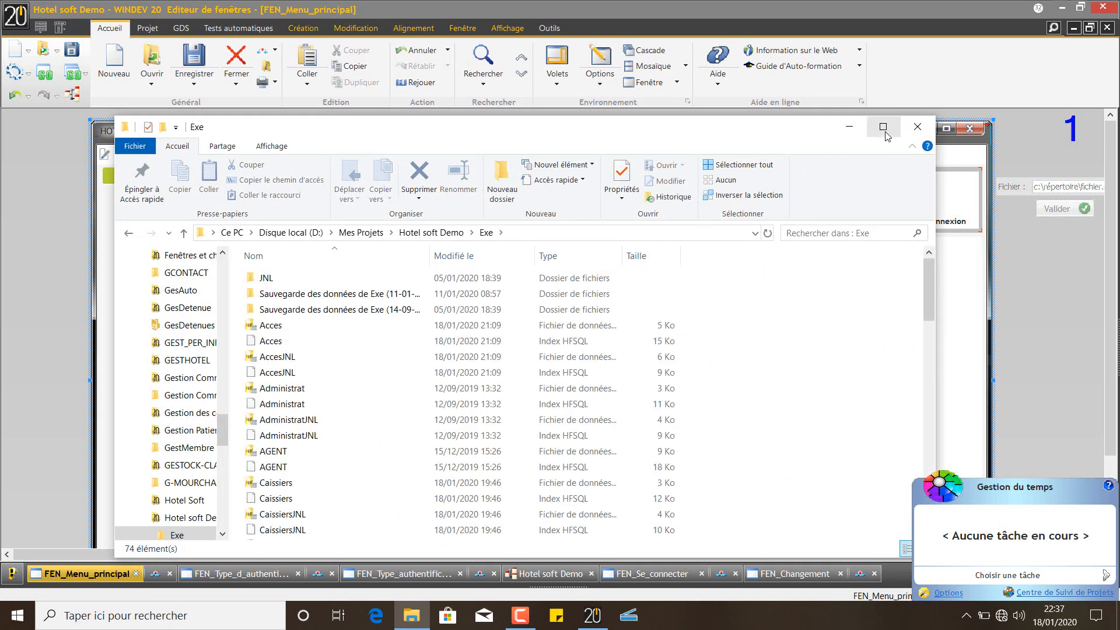
pyautogui.click(883, 127)
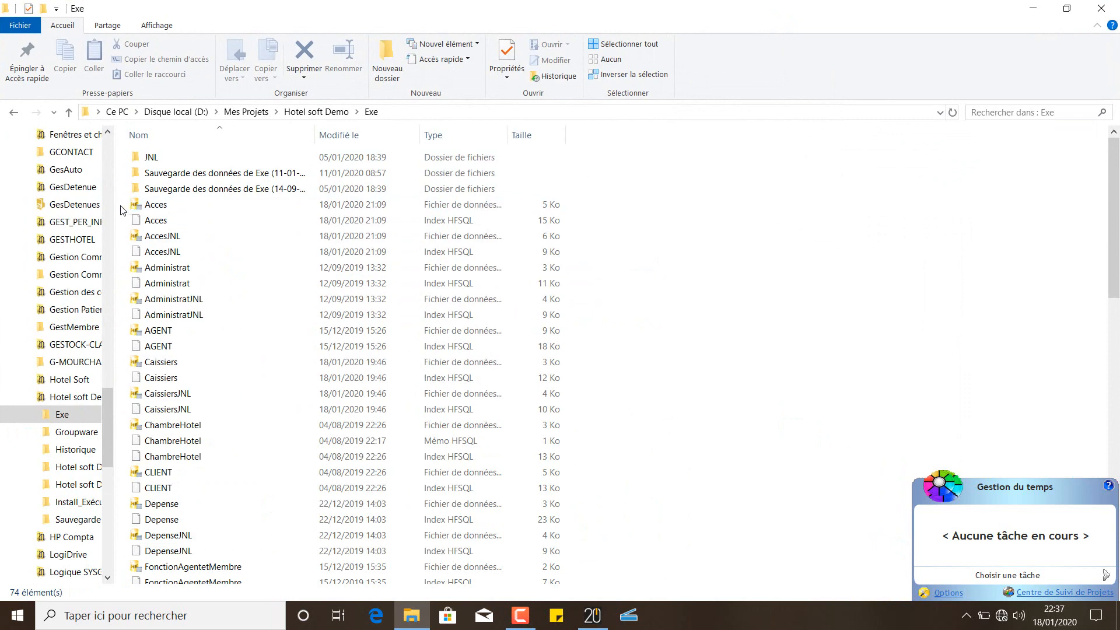
pyautogui.moveTo(128, 209); pyautogui.dragTo(361, 583)
pyautogui.moveTo(339, 201); pyautogui.dragTo(347, 205)
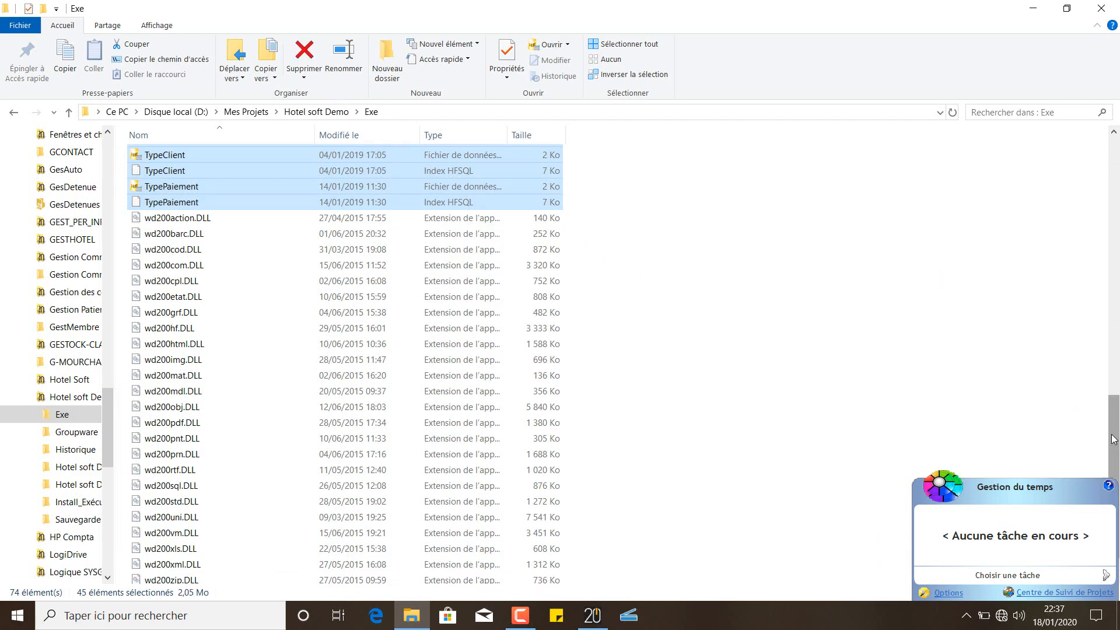
# Deselect the Hotel soft Demo application and copy the 44 remaining database files
pyautogui.scroll(3, 1083, 415)
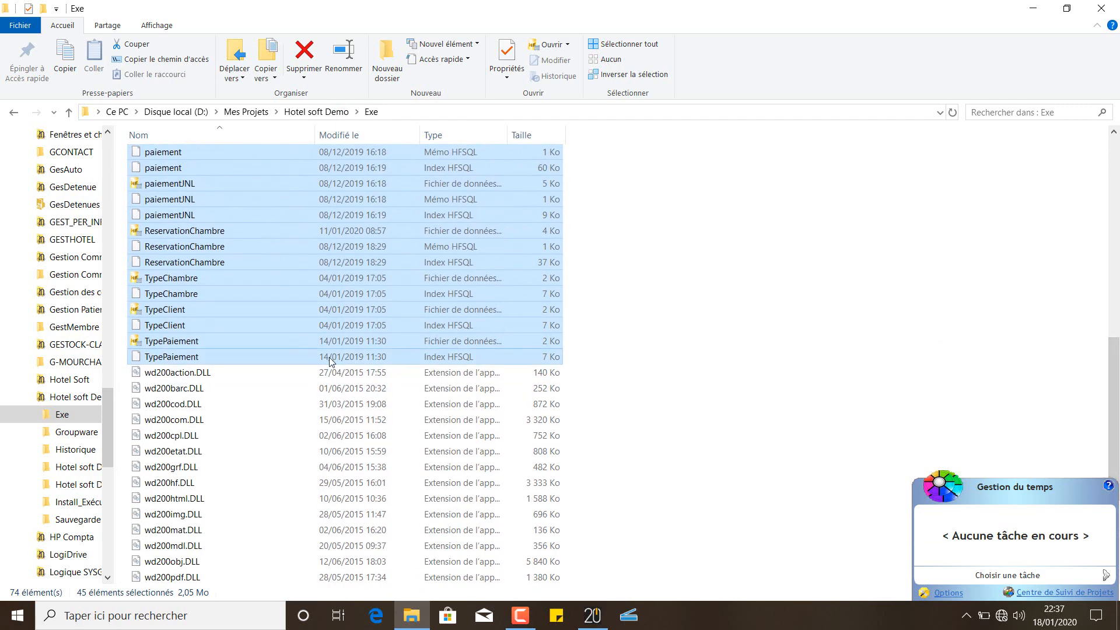
pyautogui.scroll(3, 1116, 365)
pyautogui.scroll(1, 1116, 365)
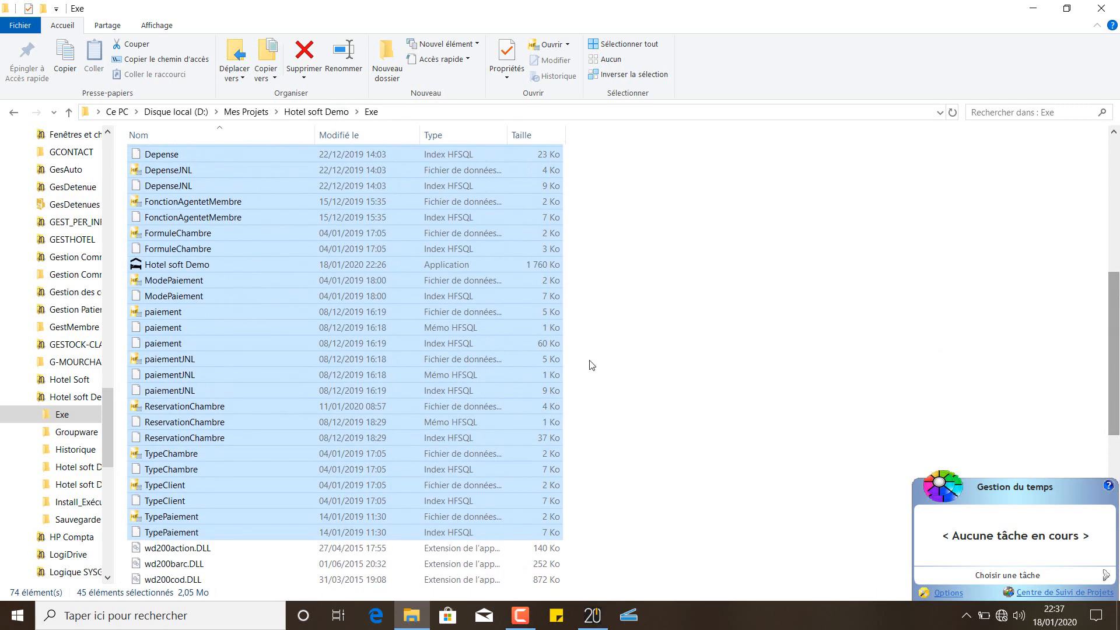
pyautogui.keyDown('ctrl'); pyautogui.click(219, 265); pyautogui.keyUp('ctrl')
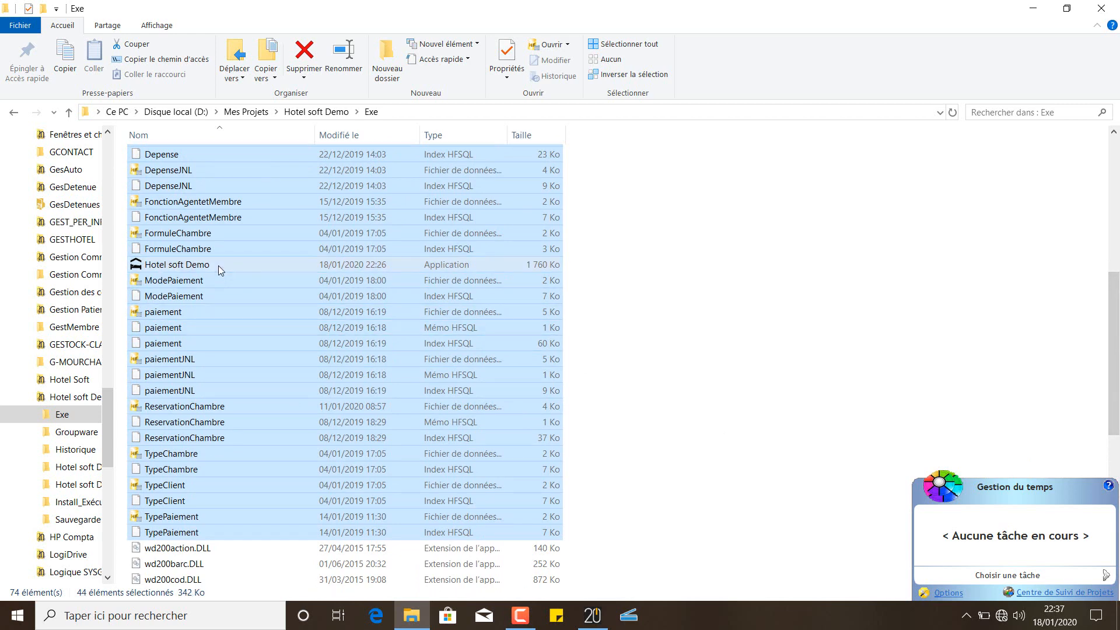
pyautogui.moveTo(1114, 366); pyautogui.dragTo(1057, 220)
pyautogui.hotkey('ctrl', 'c')
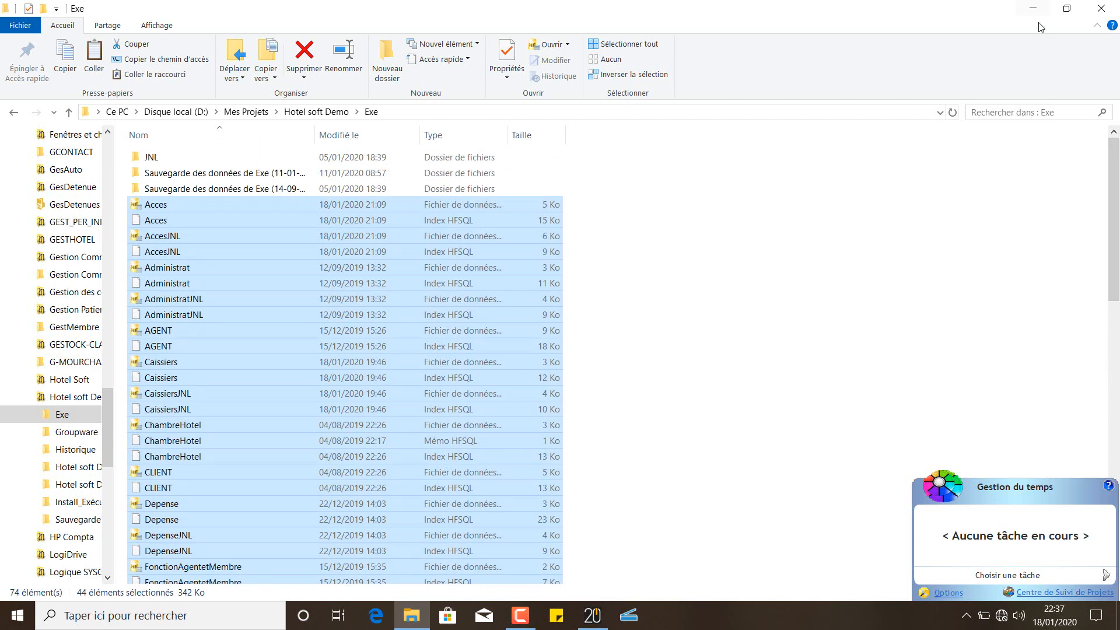
pyautogui.moveTo(110, 401); pyautogui.dragTo(126, 151)
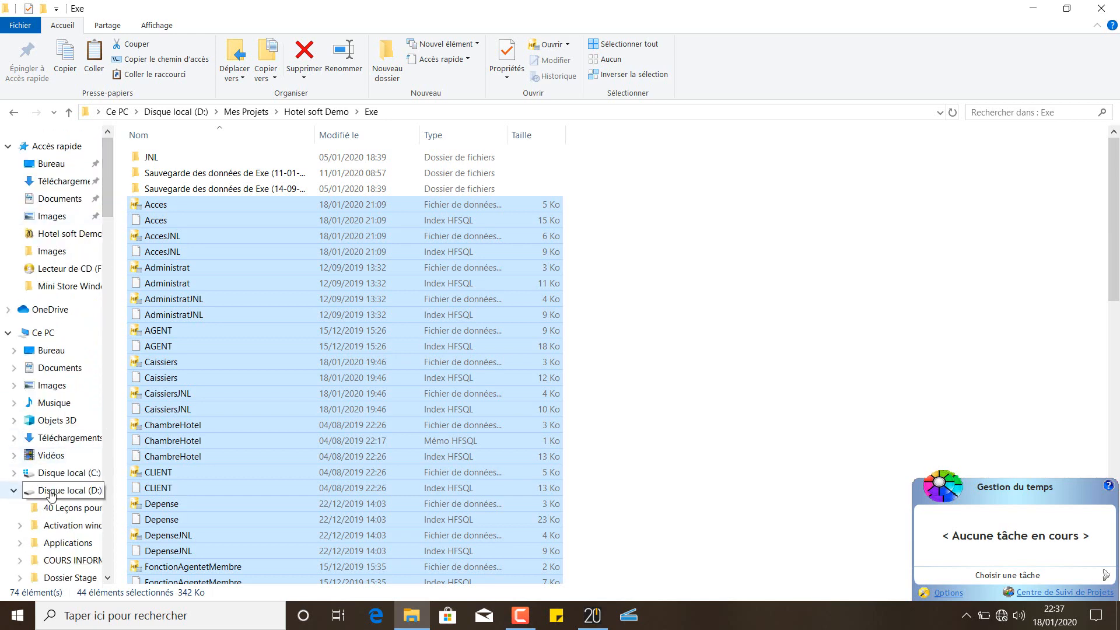
# Go from drive C: to C:\ProgramData using the address bar
pyautogui.click(58, 474)
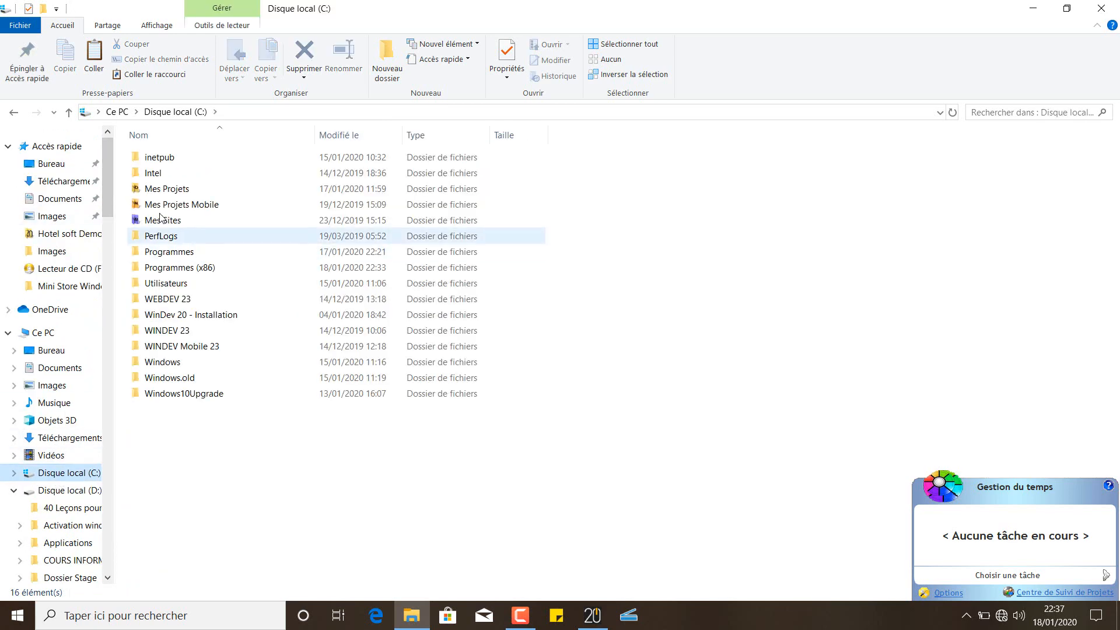
pyautogui.doubleClick(162, 197)
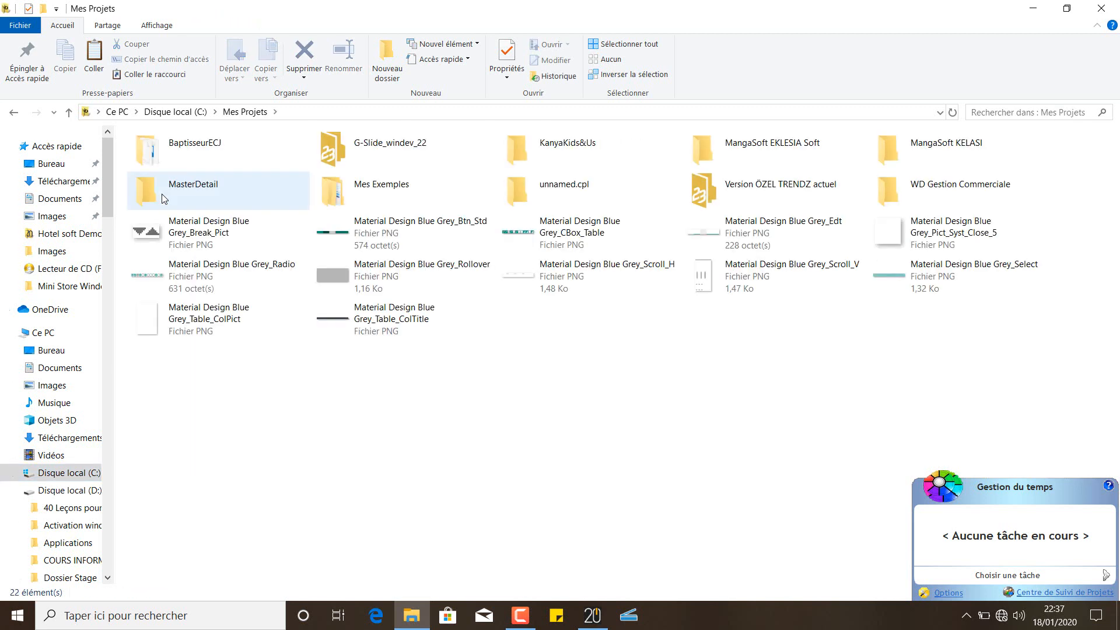
pyautogui.click(14, 110)
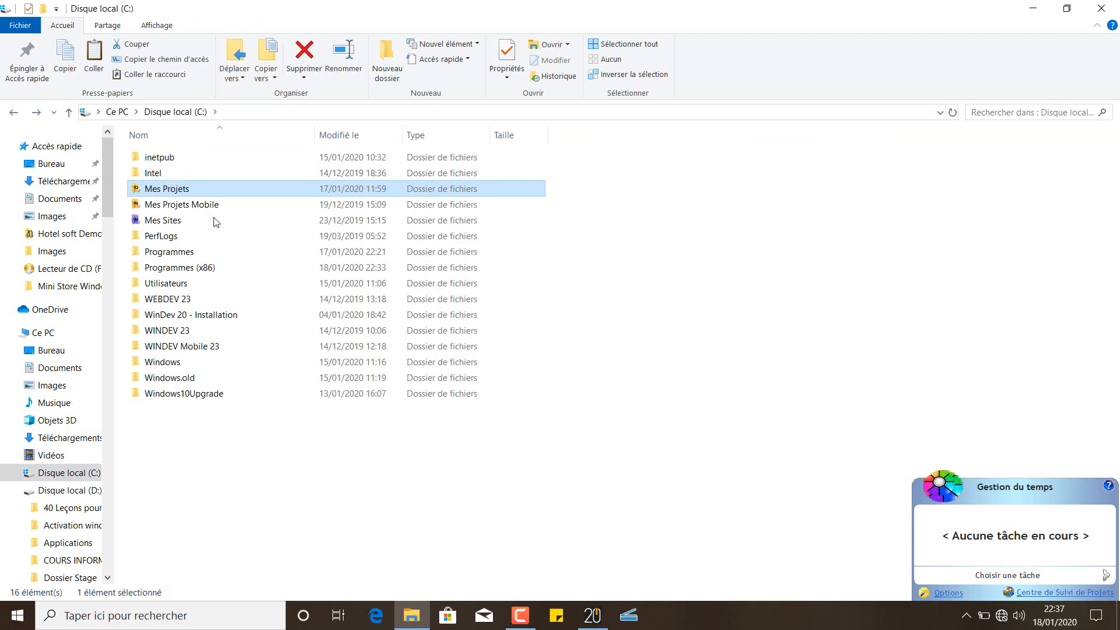
pyautogui.click(260, 113)
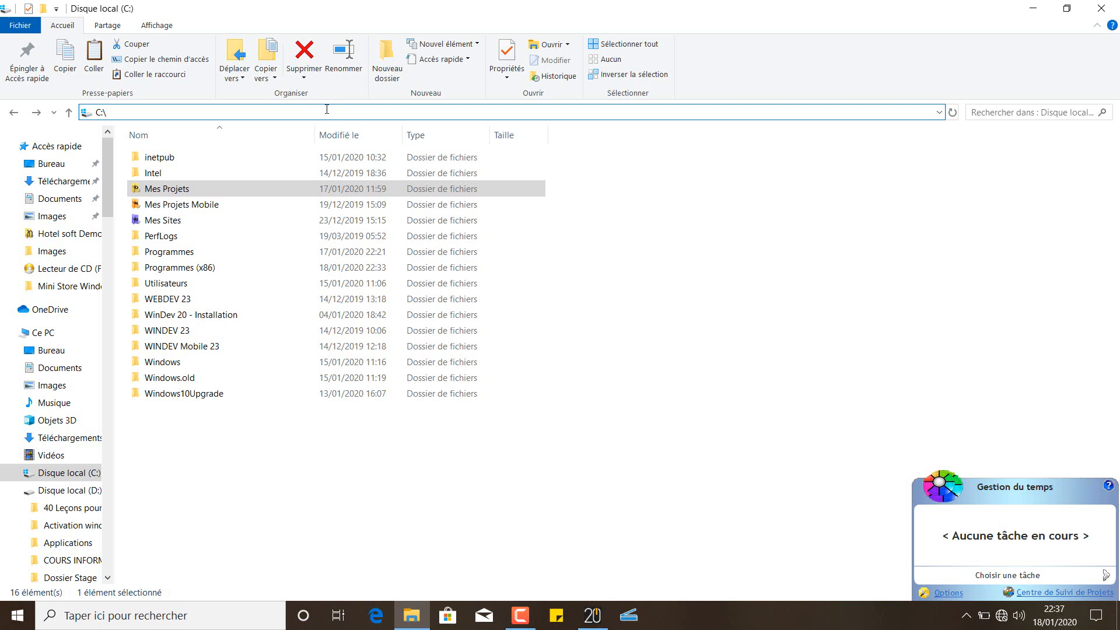
pyautogui.write('pro')
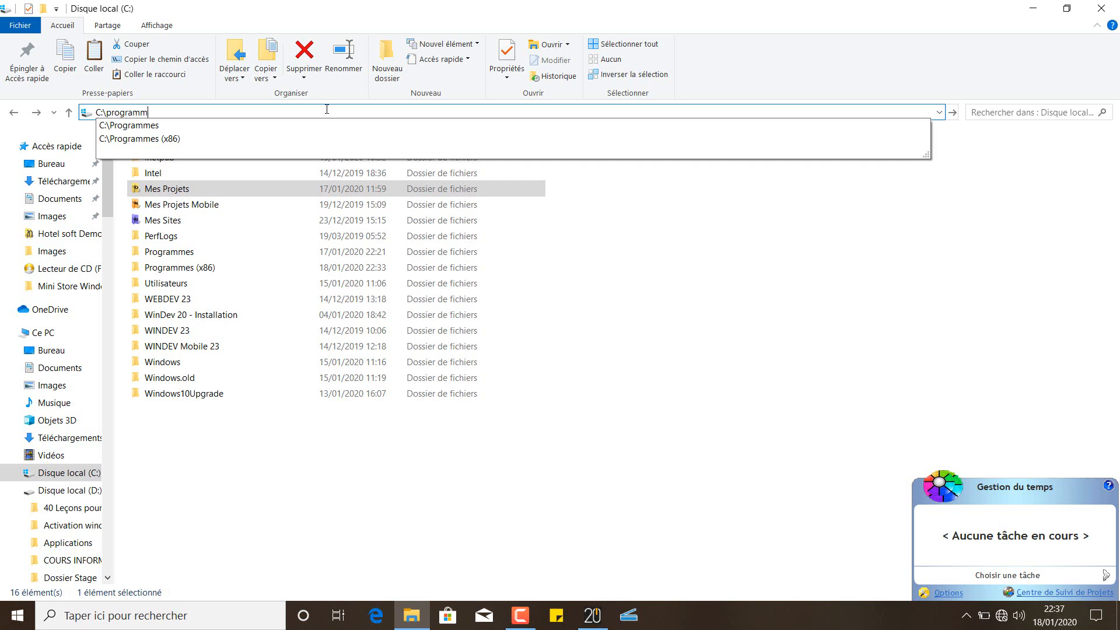
pyautogui.write('gramdata')
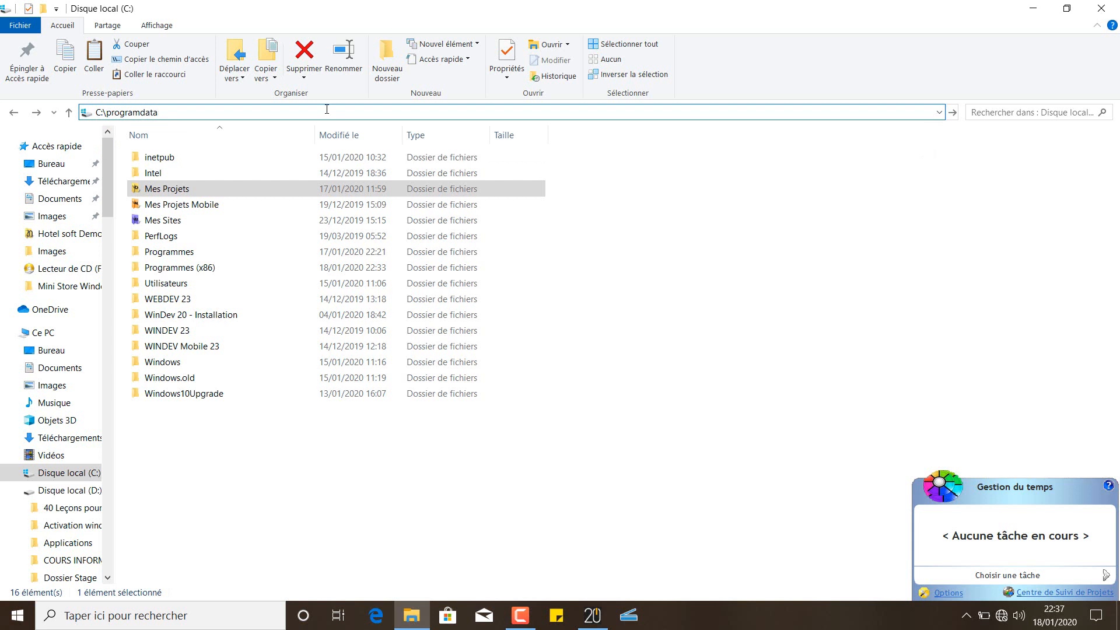
pyautogui.press('Return')
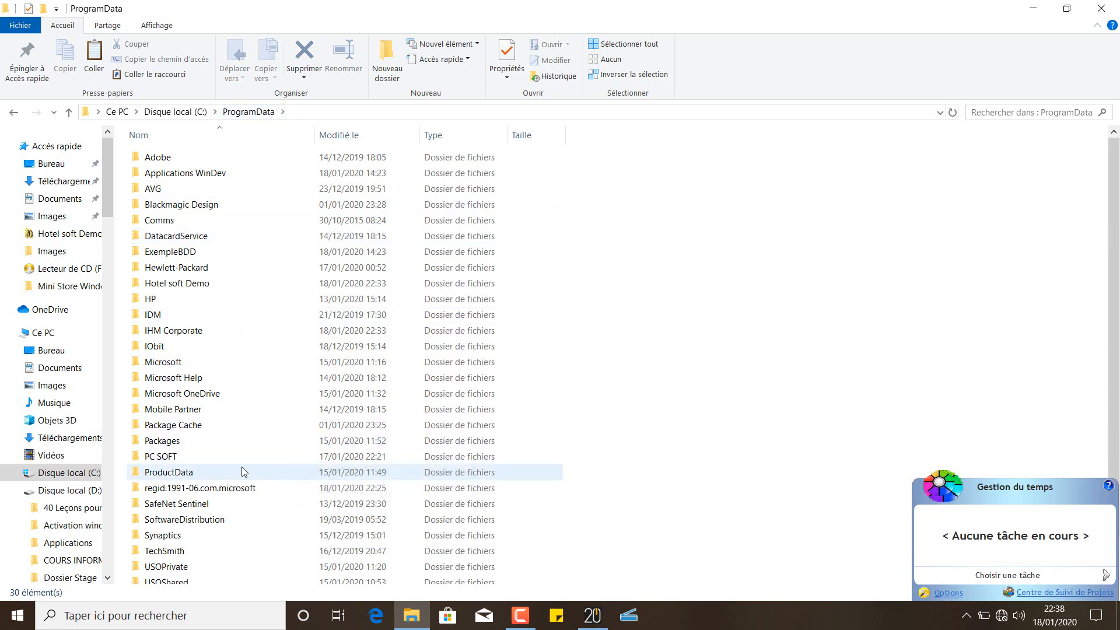
# Peek into Applications WinDev and IHM Corporate\Hotel soft Demo, then return to ProgramData
pyautogui.doubleClick(193, 175)
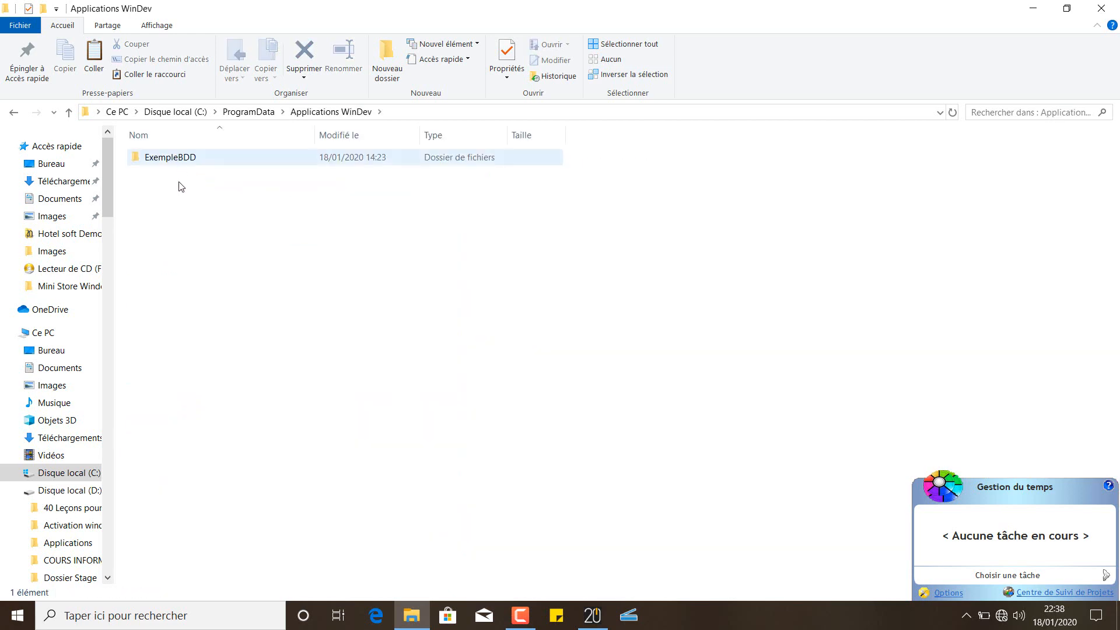
pyautogui.hotkey('alt', 'Left')
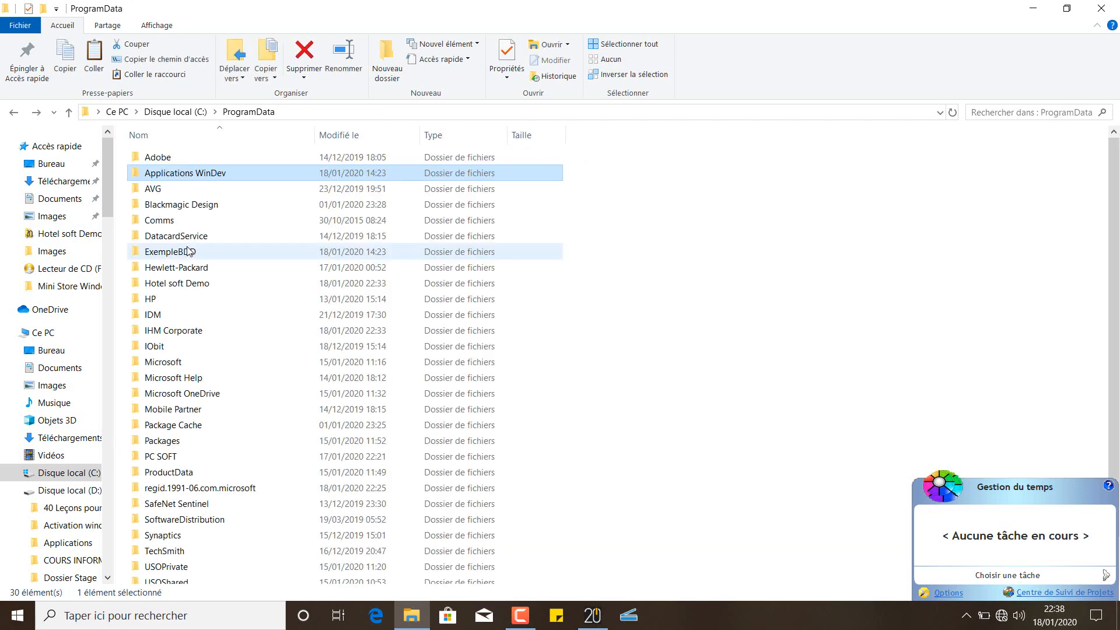
pyautogui.press('Down')
pyautogui.press('Down')
pyautogui.press('Down')
pyautogui.press('Down')
pyautogui.press('Down')
pyautogui.press('Down')
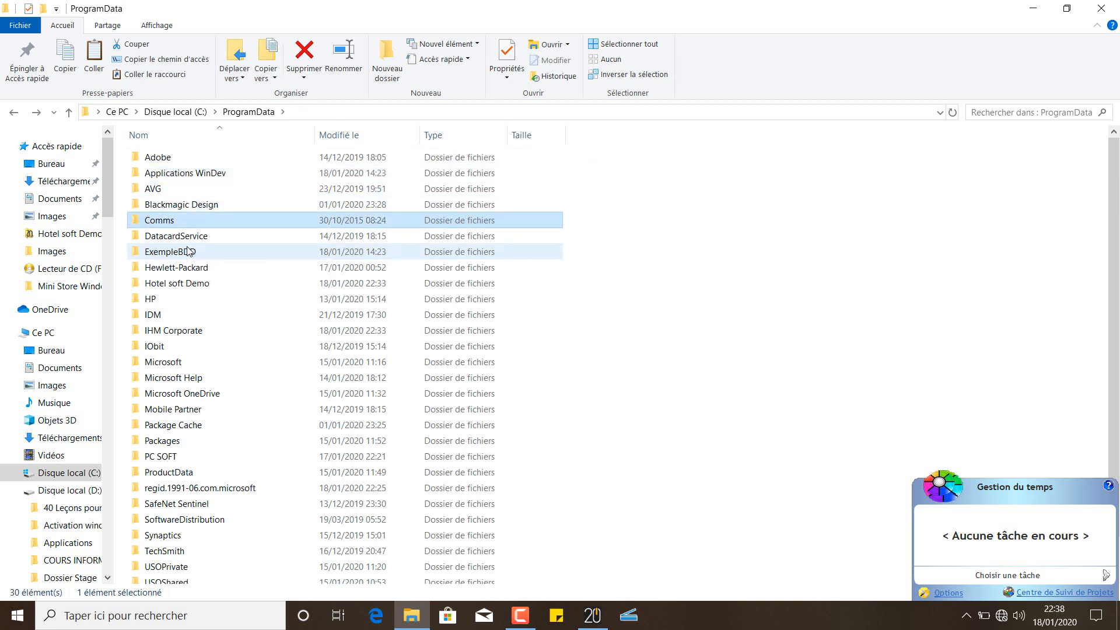
pyautogui.press('Down')
pyautogui.press('Down')
pyautogui.press('Down')
pyautogui.press('Down')
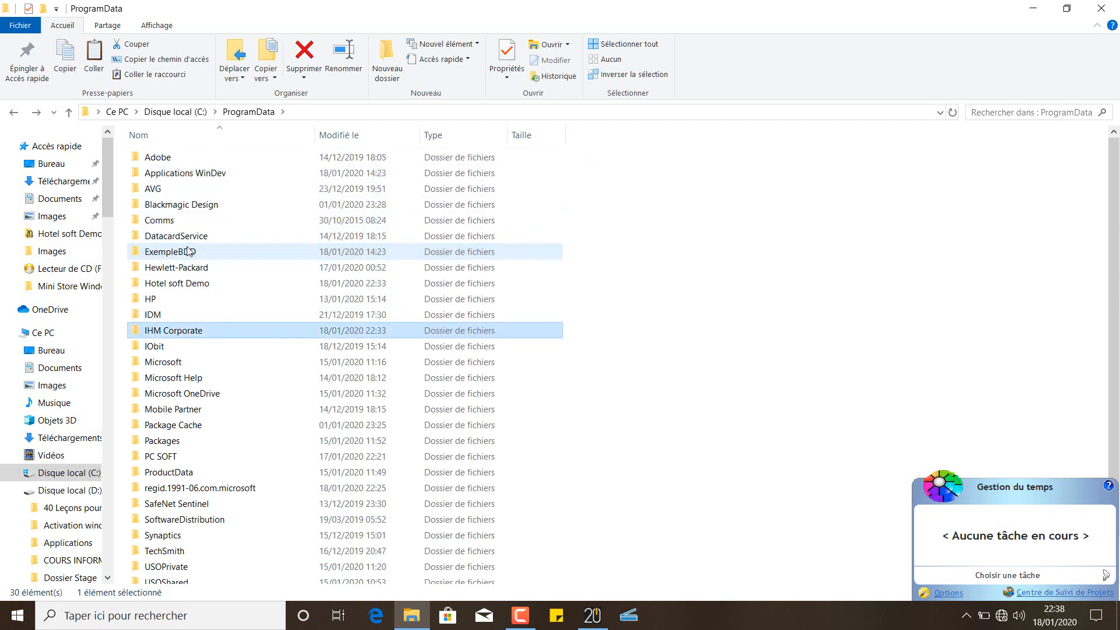
pyautogui.press('Return')
pyautogui.press('Down')
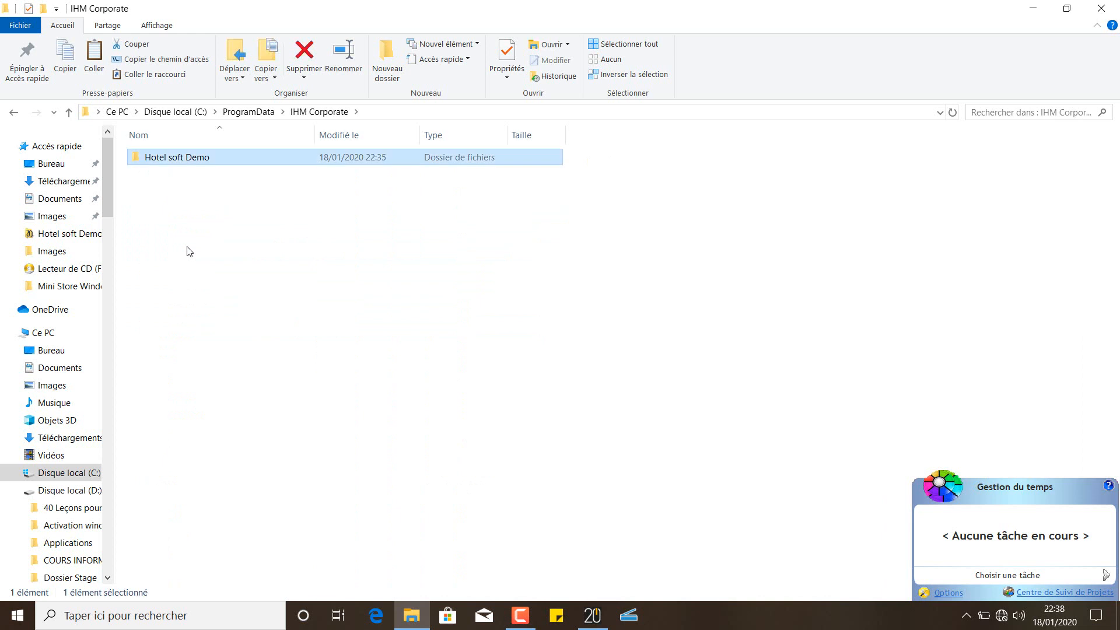
pyautogui.press('Return')
pyautogui.press('BackSpace')
pyautogui.press('BackSpace')
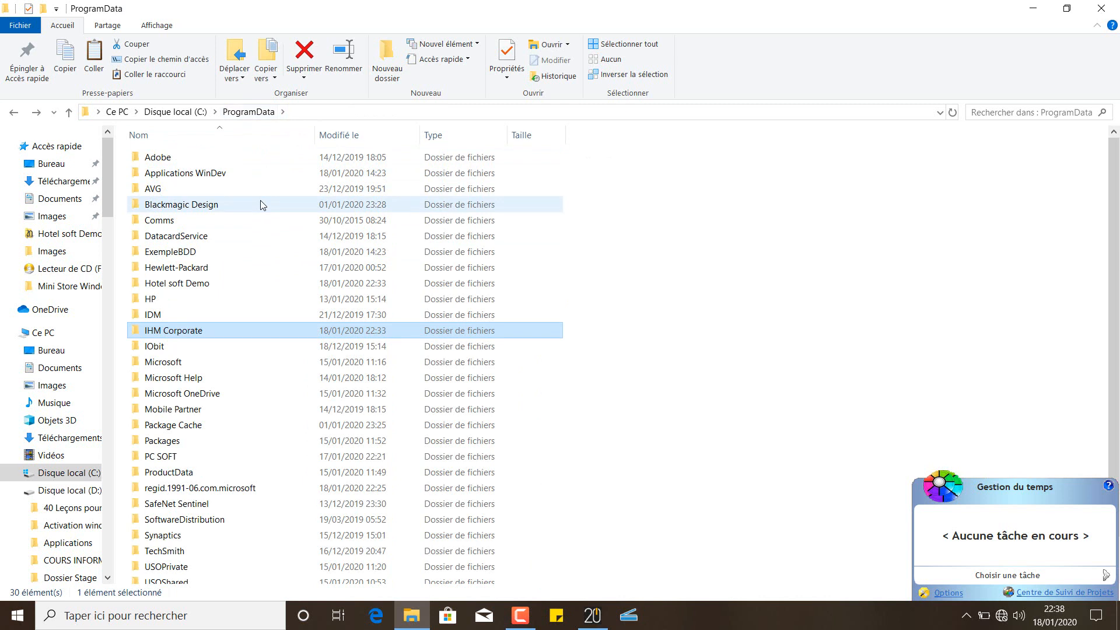
# Open IHM Corporate, then the Hotel soft Demo data folder inside it
pyautogui.moveTo(260, 204)
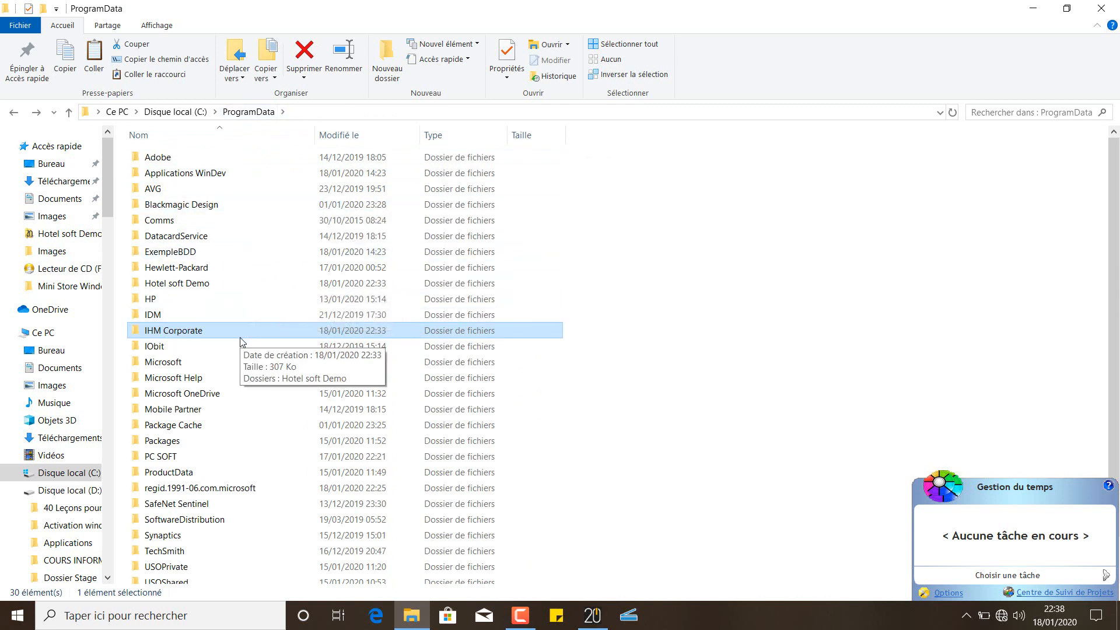
pyautogui.click(224, 330)
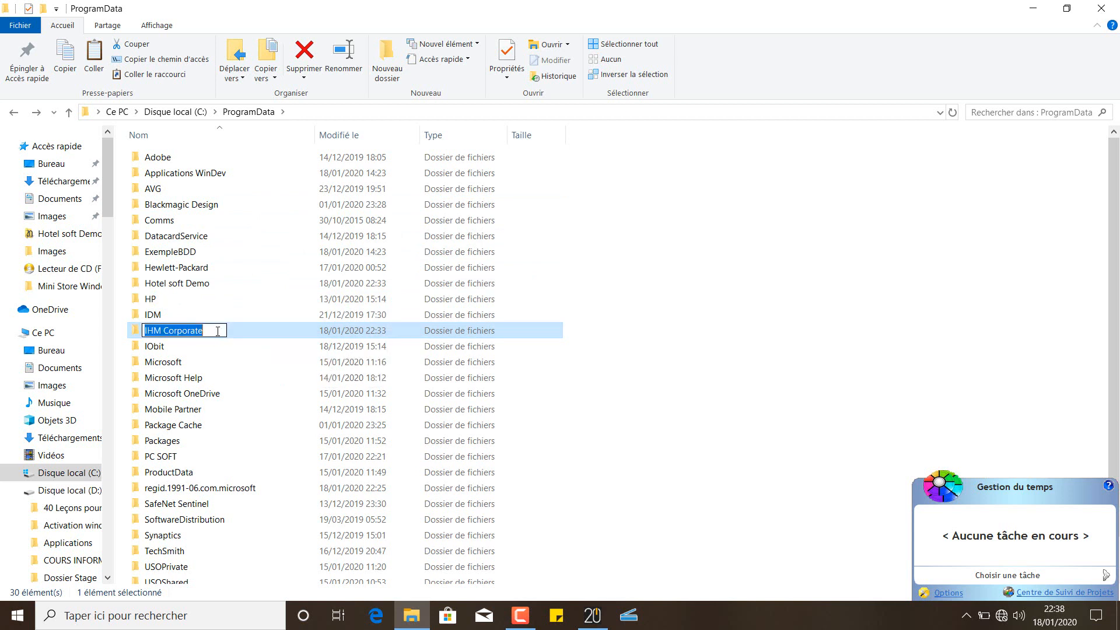
pyautogui.press('Return')
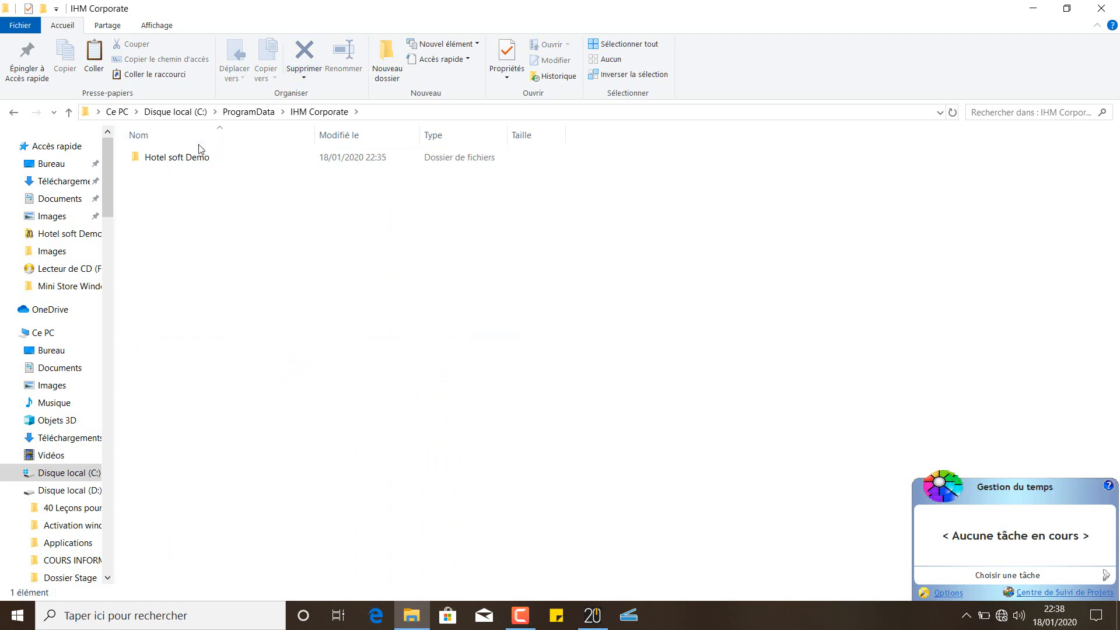
pyautogui.click(184, 161)
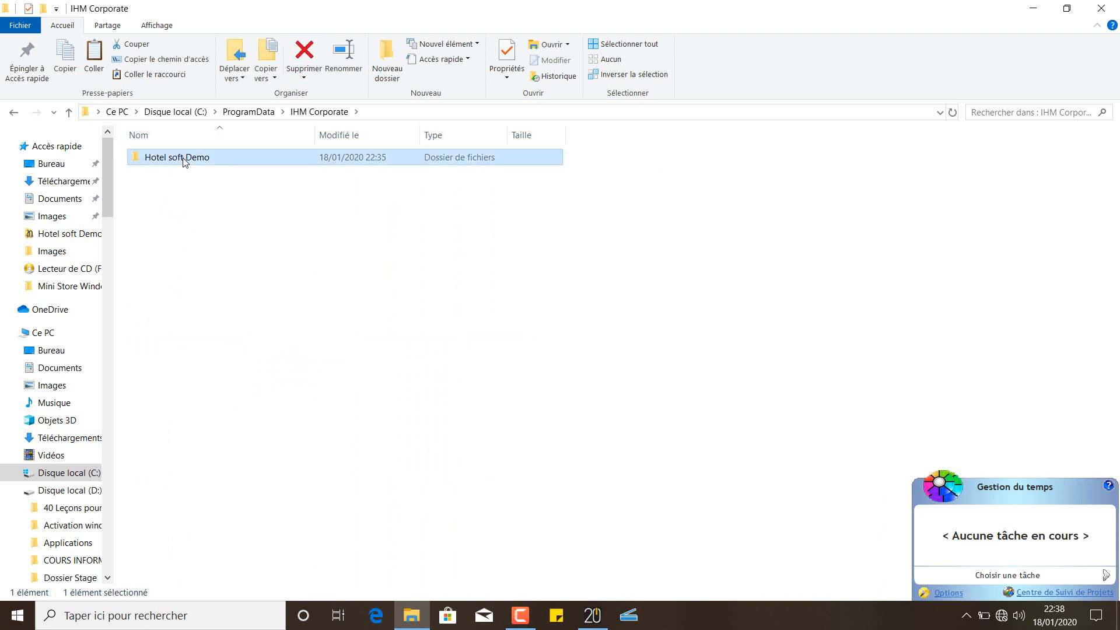
pyautogui.doubleClick(184, 161)
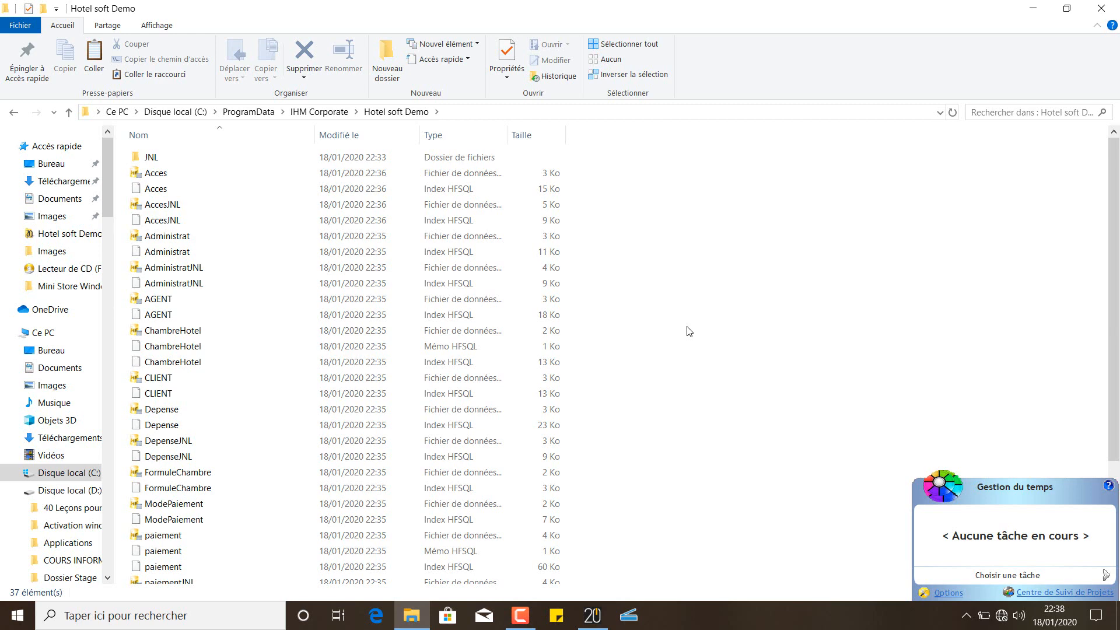
# Paste the 44 database files here, replacing the existing copies
pyautogui.hotkey('ctrl', 'v')
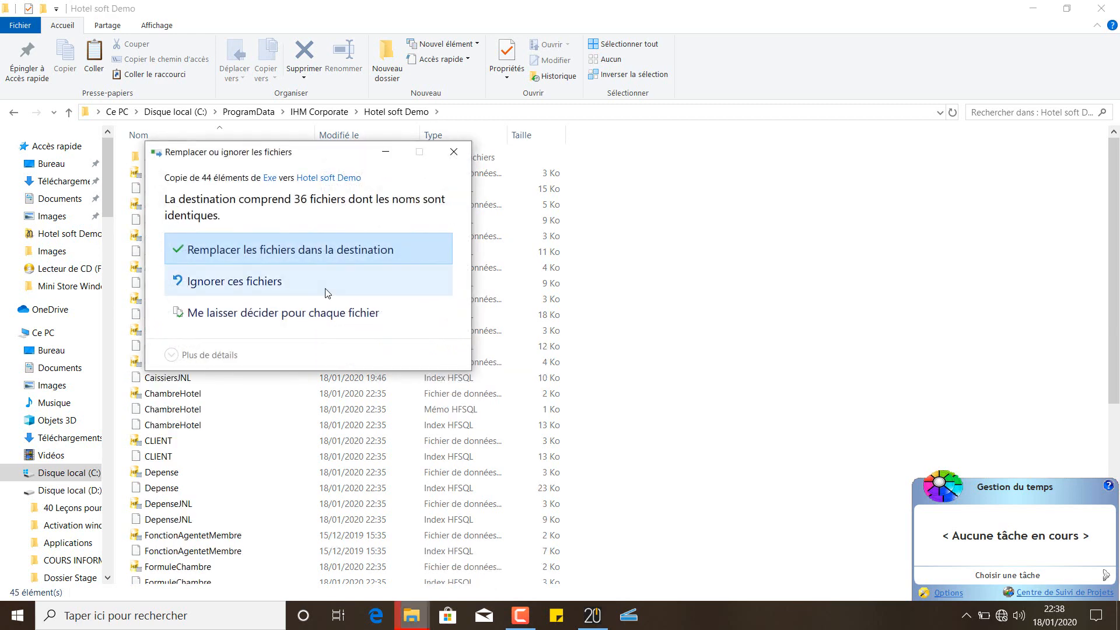
pyautogui.click(300, 256)
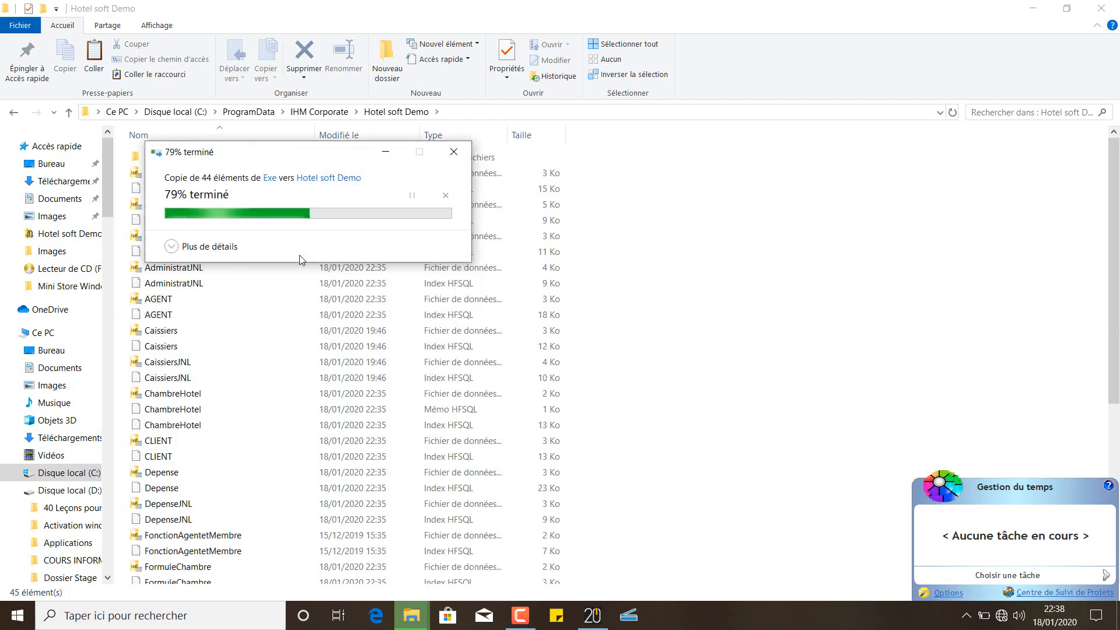
pyautogui.click(780, 300)
# Close File Explorer, minimize WINDEV, and launch Hotel soft Demo from its desktop shortcut
pyautogui.click(1100, 9)
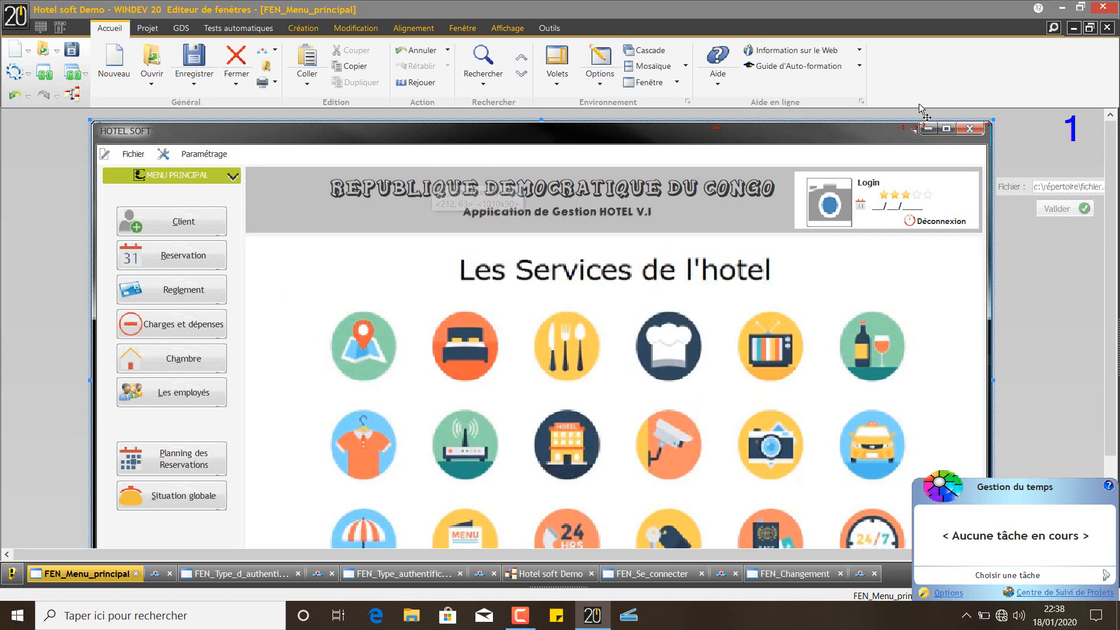
pyautogui.click(1061, 8)
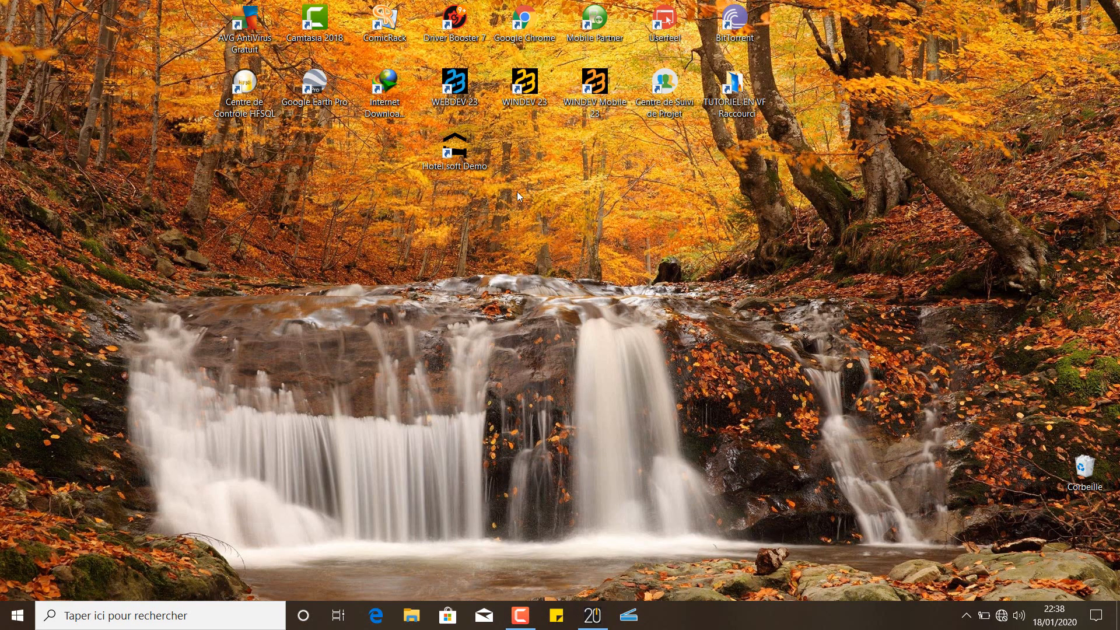
pyautogui.doubleClick(458, 148)
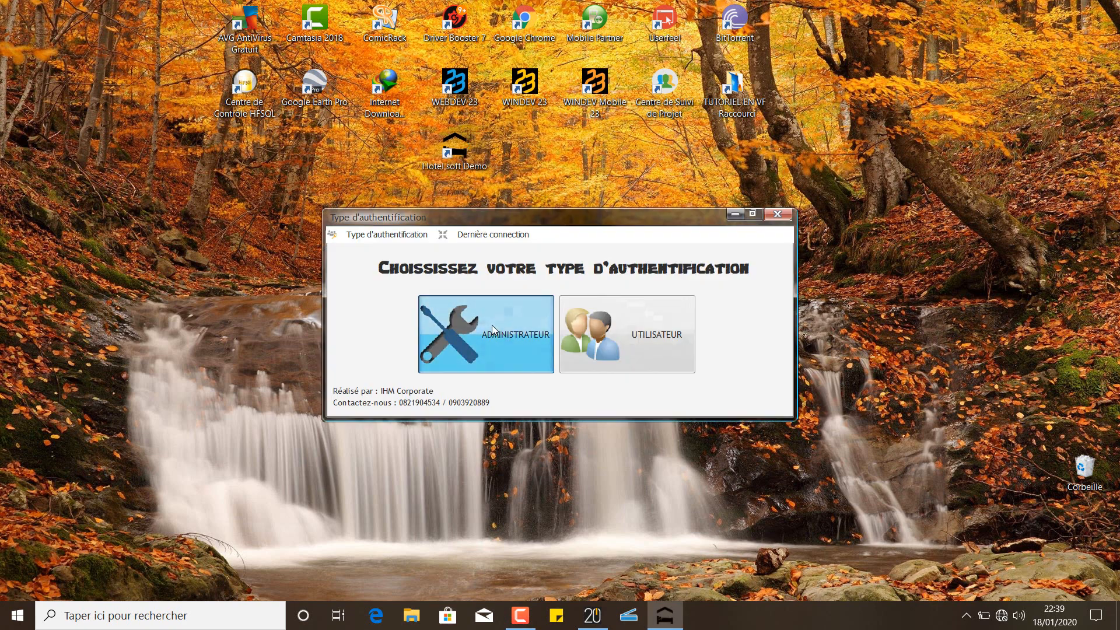
# Sign in as ADMINISTRATEUR with the user's login and four-character password
pyautogui.click(492, 329)
pyautogui.write('d')
pyautogui.press('Tab')
pyautogui.write('d')
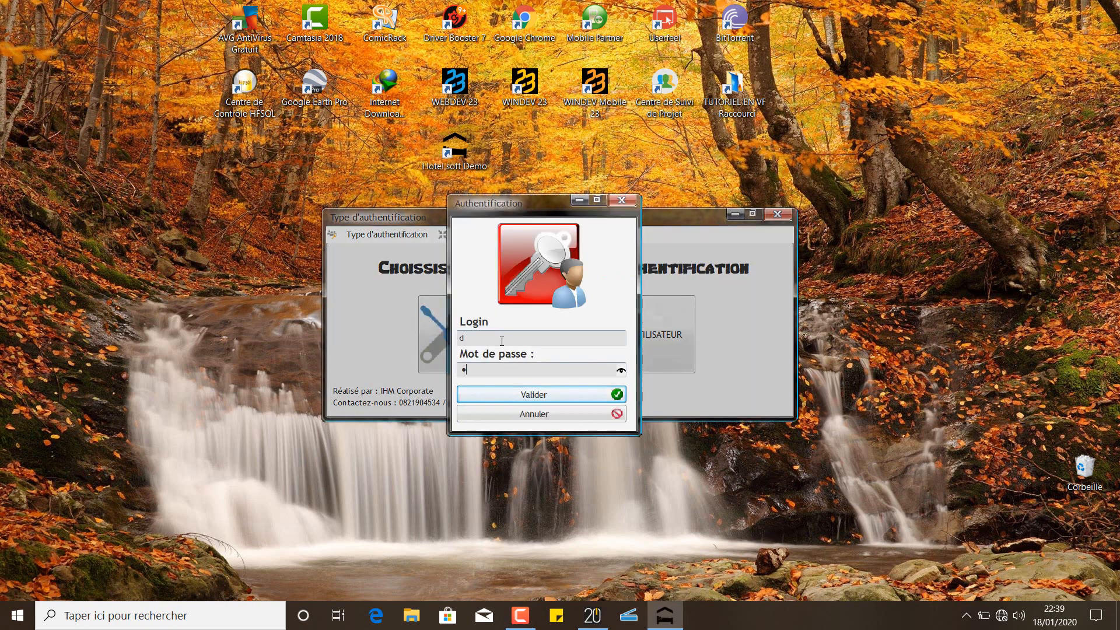
pyautogui.press('Return')
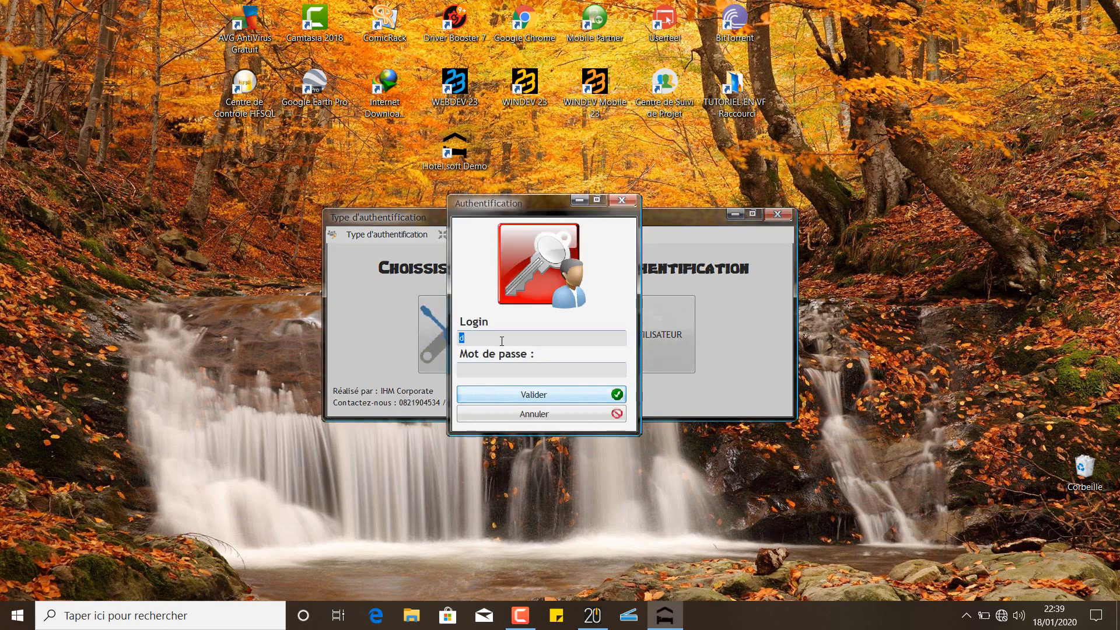
pyautogui.write('david')
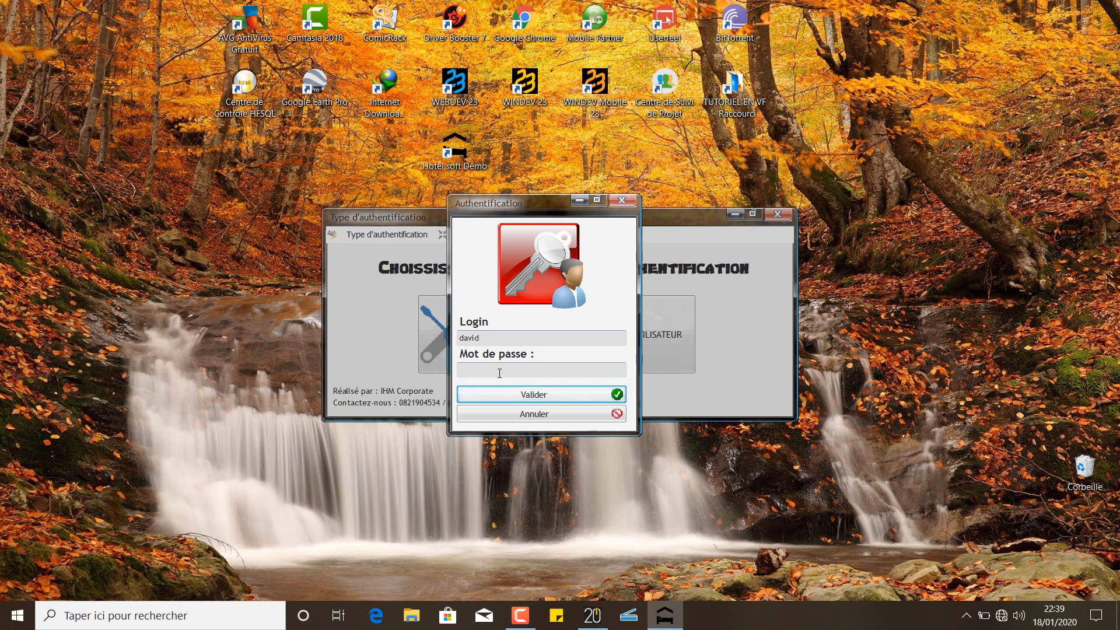
pyautogui.click(499, 373)
pyautogui.write('•••')
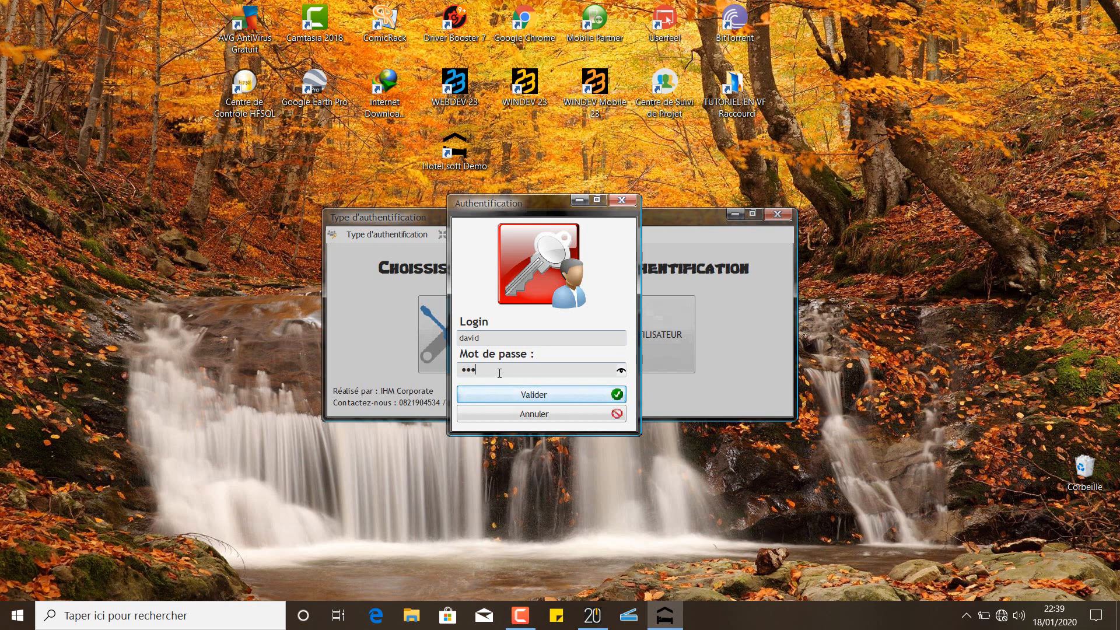
pyautogui.write('•')
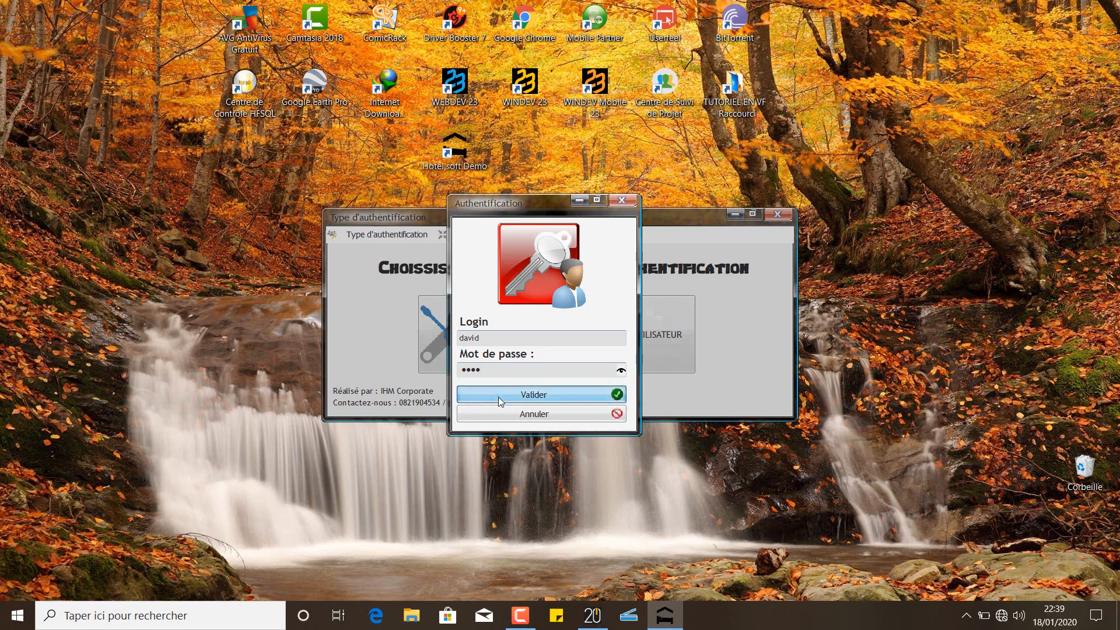
pyautogui.click(499, 396)
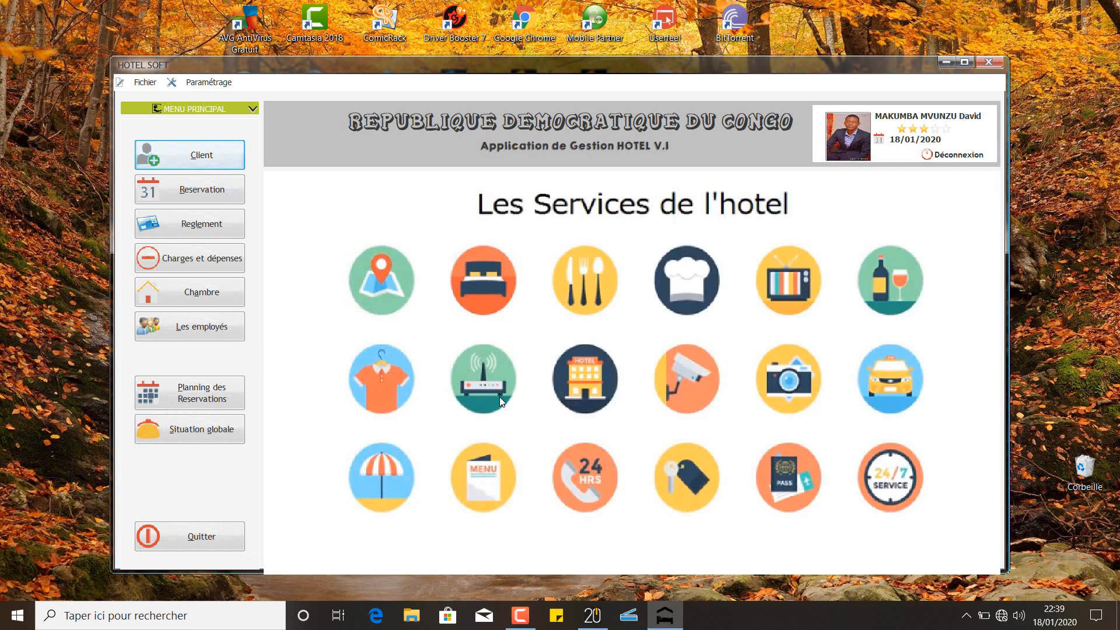
# List the clients filtered to the Client simple type
pyautogui.click(154, 150)
pyautogui.click(467, 205)
pyautogui.click(397, 237)
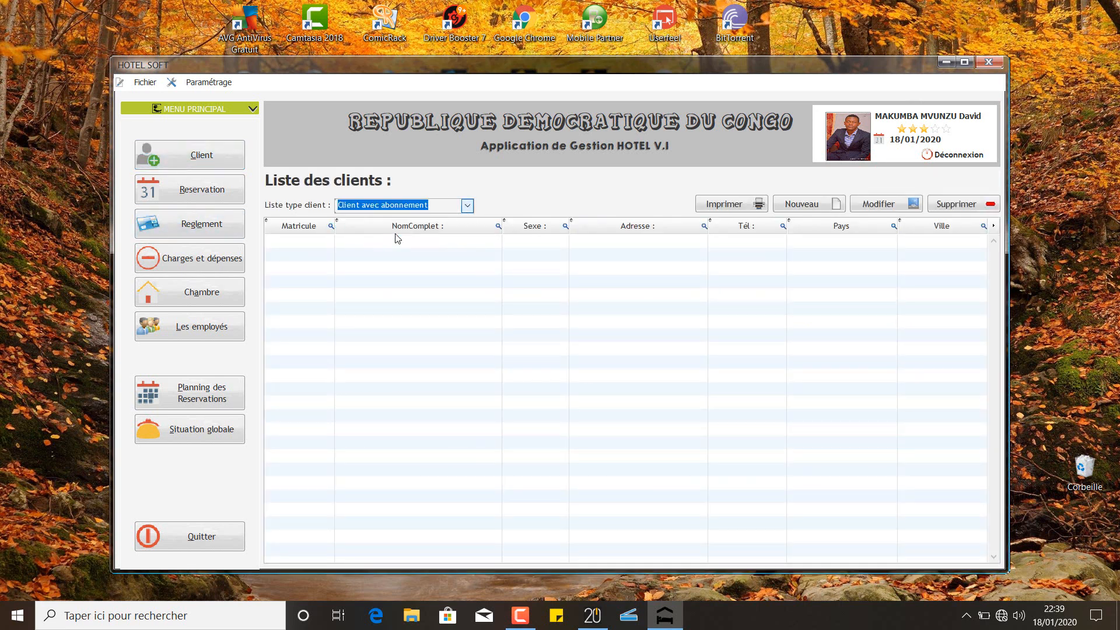
pyautogui.click(402, 205)
pyautogui.click(419, 217)
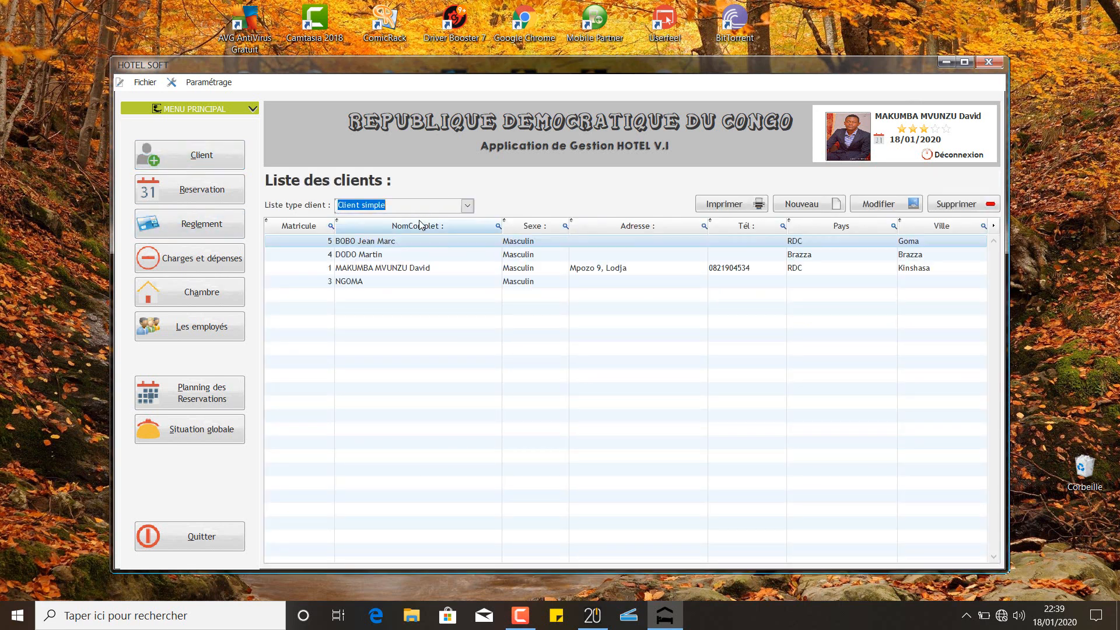
# Show reservations from 07/05/2019 to 18/01/2020
pyautogui.click(226, 178)
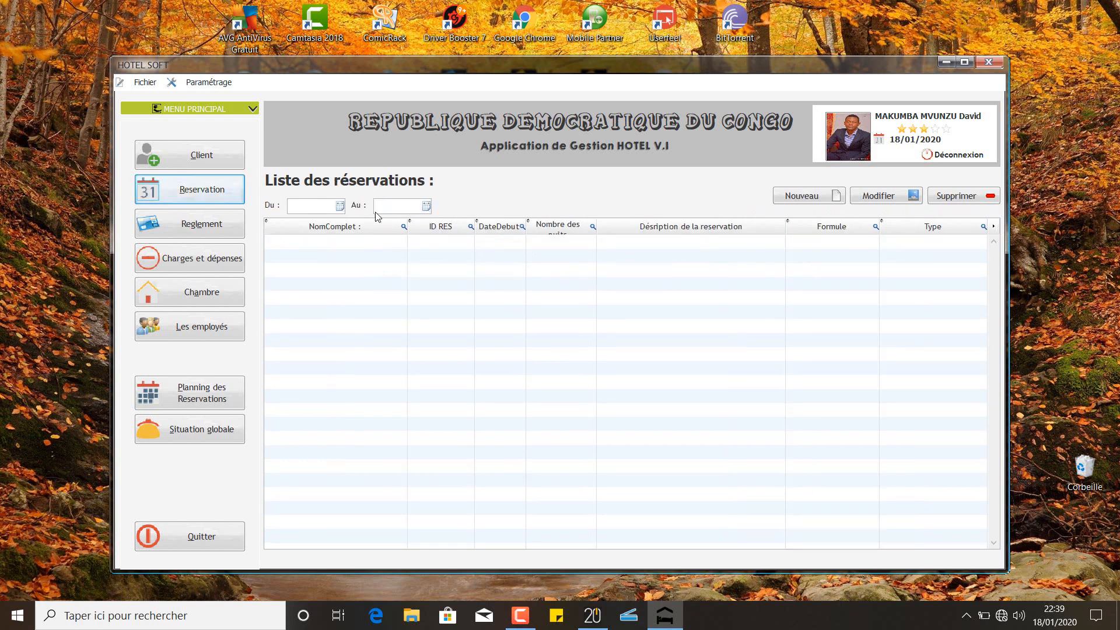
pyautogui.click(341, 207)
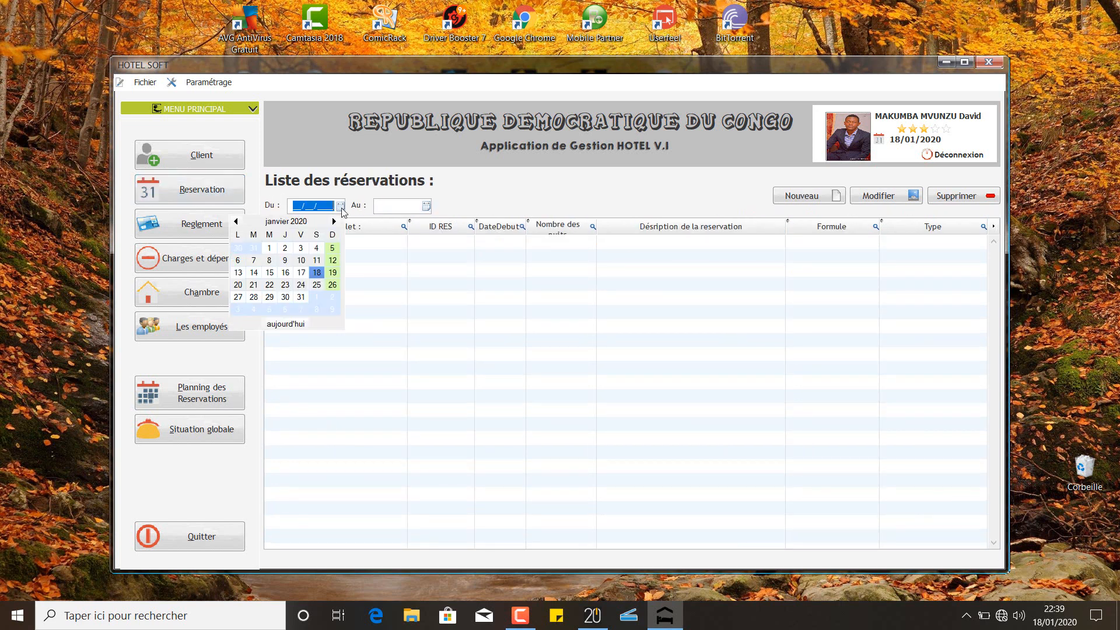
pyautogui.click(236, 221)
pyautogui.click(236, 221)
pyautogui.click(236, 221)
pyautogui.click(236, 221)
pyautogui.click(236, 221)
pyautogui.click(236, 221)
pyautogui.click(236, 221)
pyautogui.click(237, 221)
pyautogui.click(253, 260)
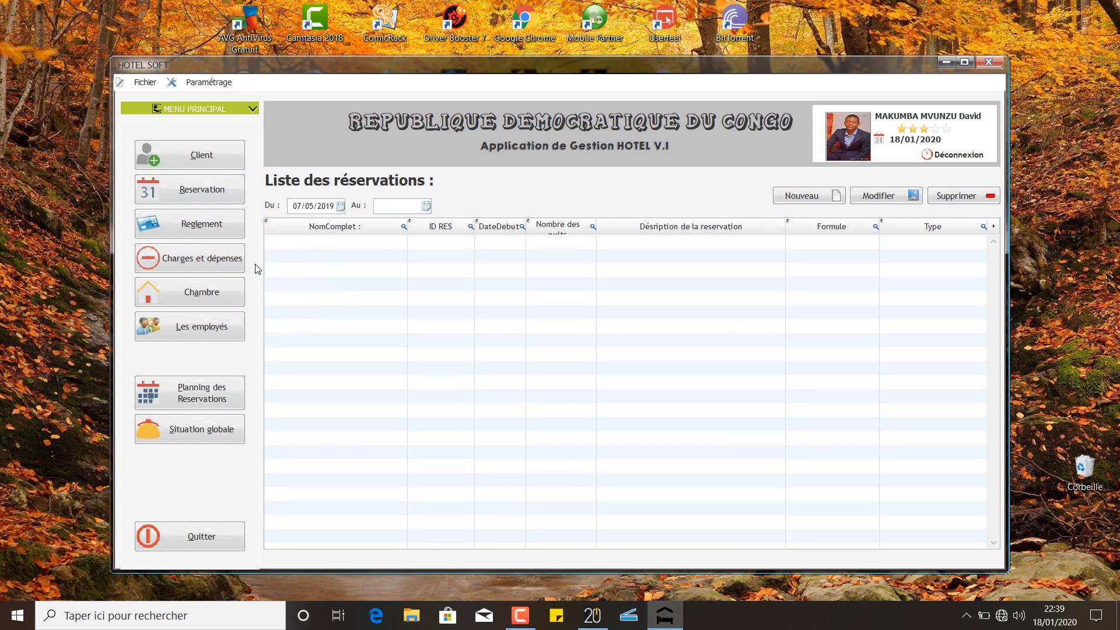
pyautogui.click(427, 206)
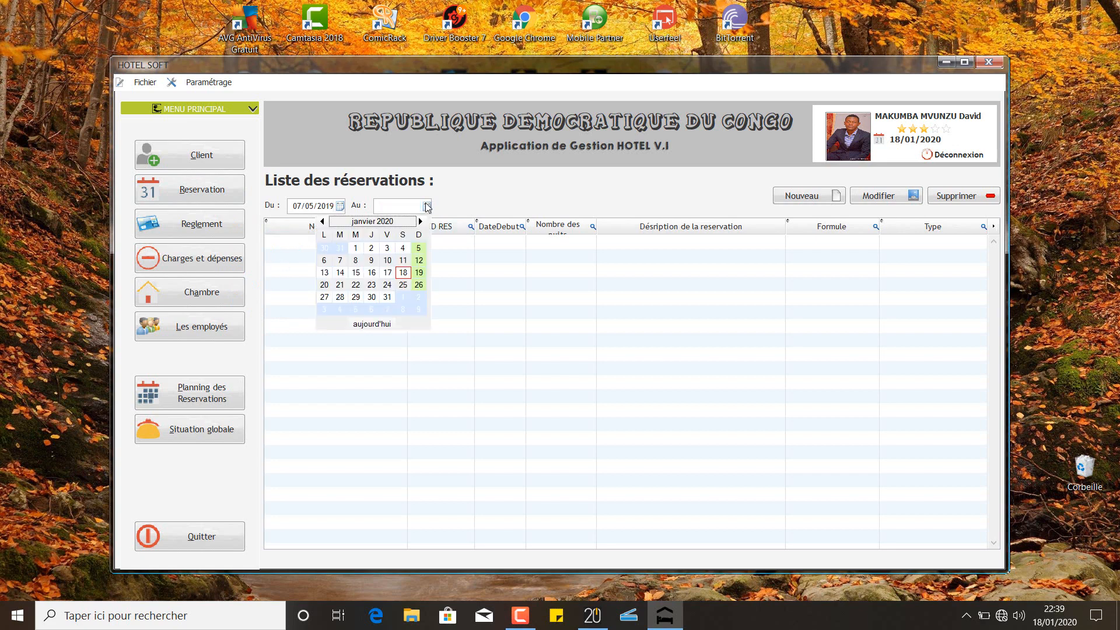
pyautogui.click(399, 276)
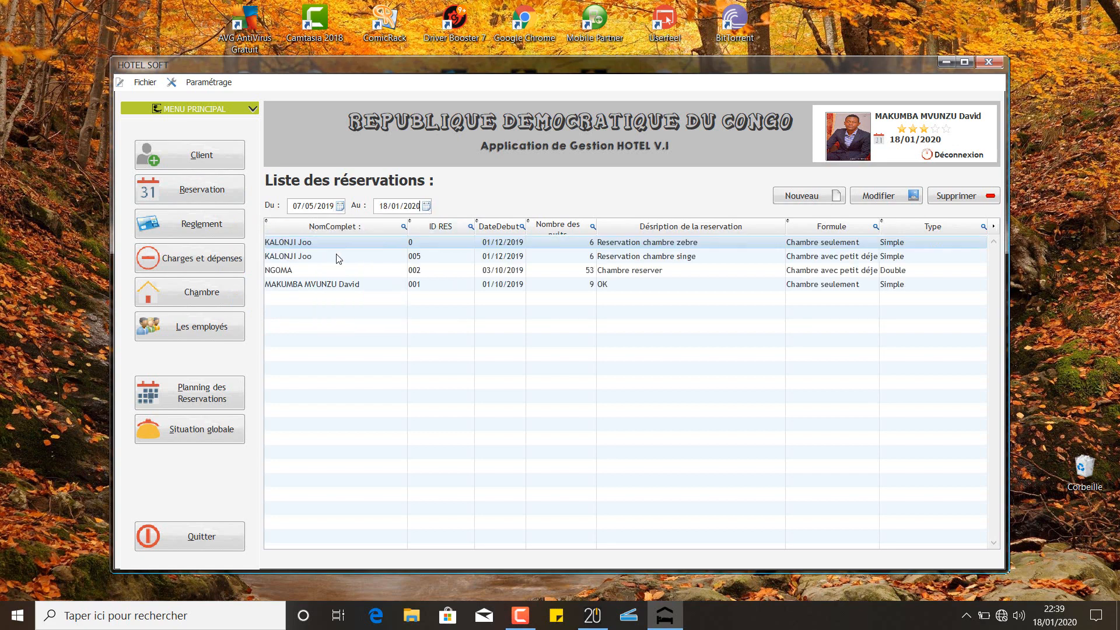
# Check the reservation planning, then bring up the Situation globale summary
pyautogui.click(200, 391)
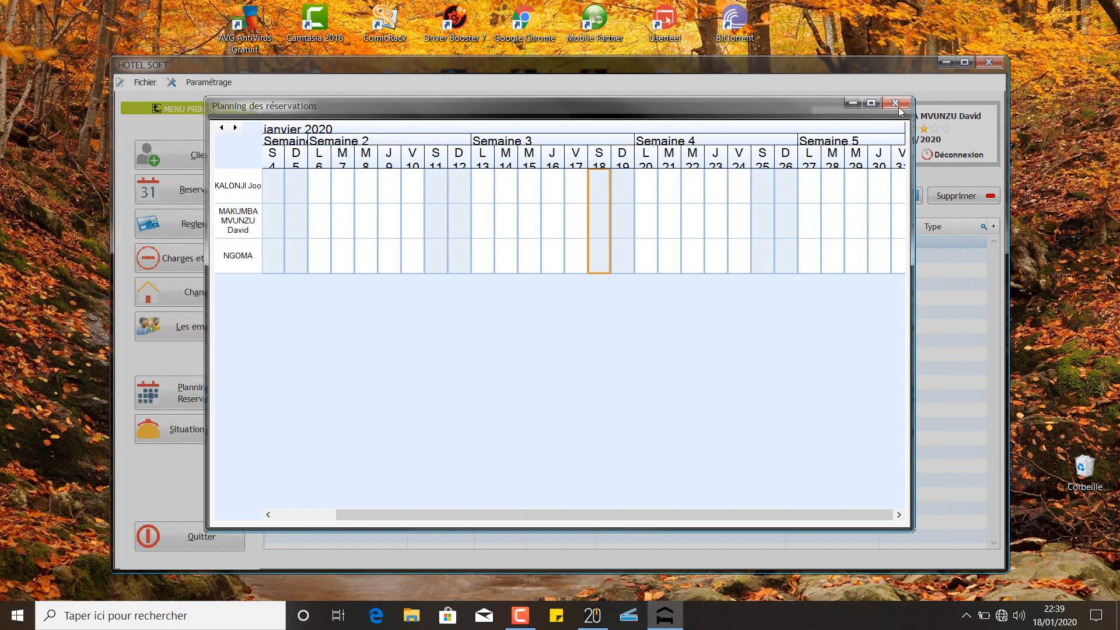
pyautogui.click(911, 102)
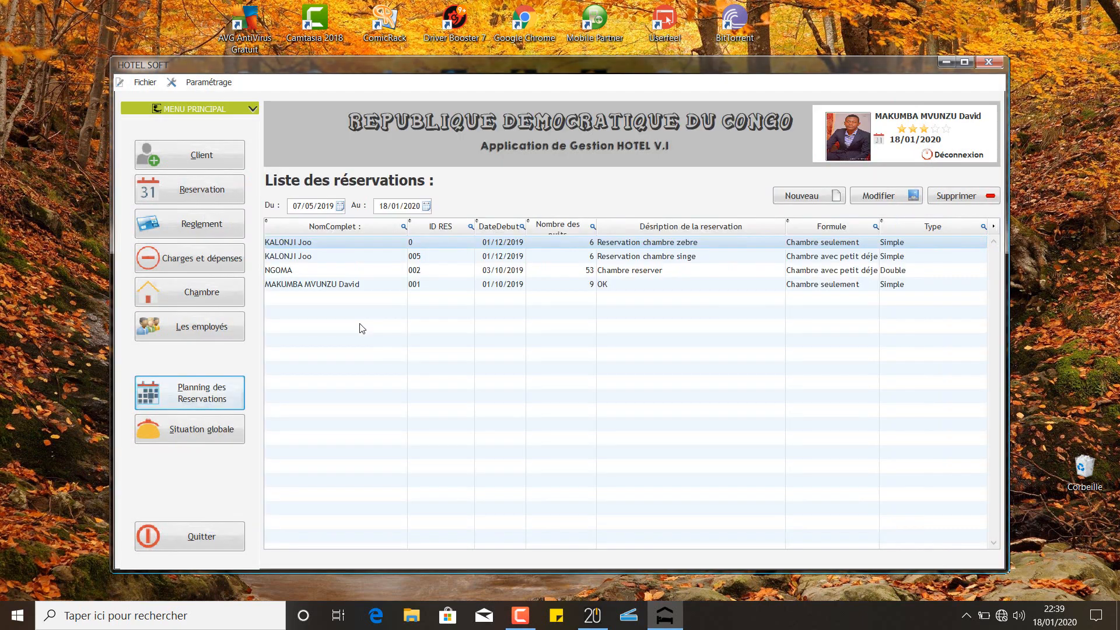
pyautogui.click(199, 429)
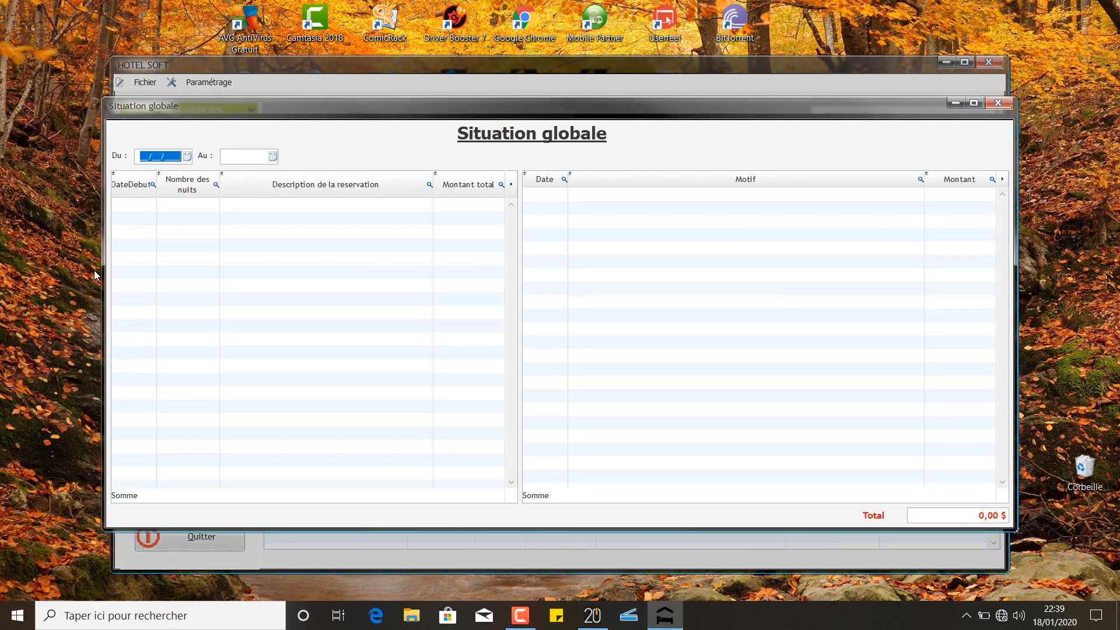
# Set the Situation globale start date to 01/01/2020, then close the summary
pyautogui.click(187, 157)
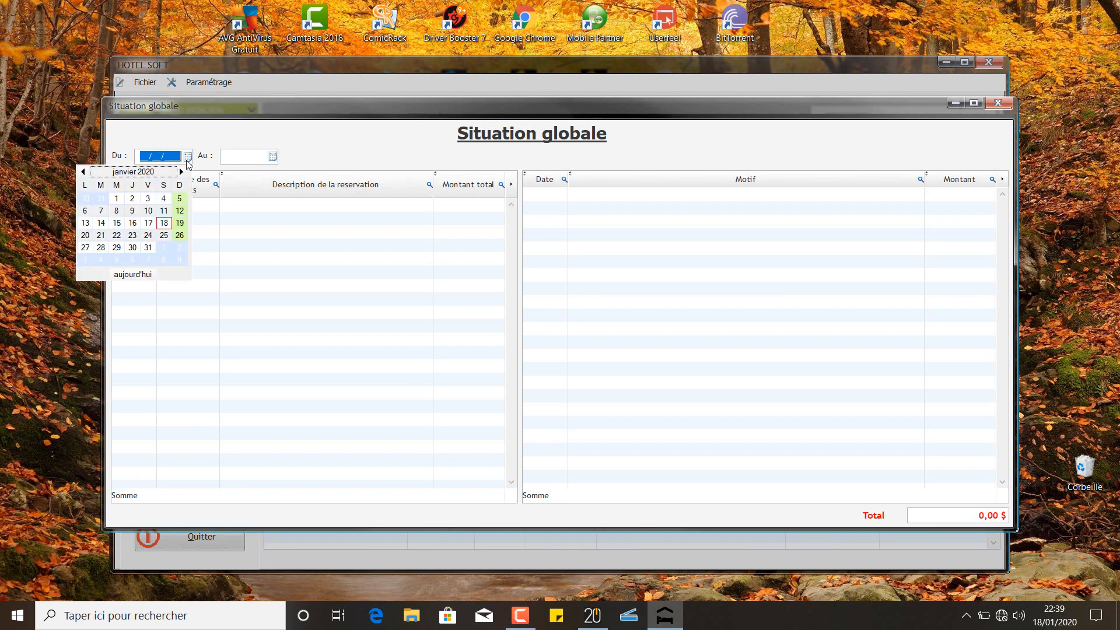
pyautogui.click(116, 198)
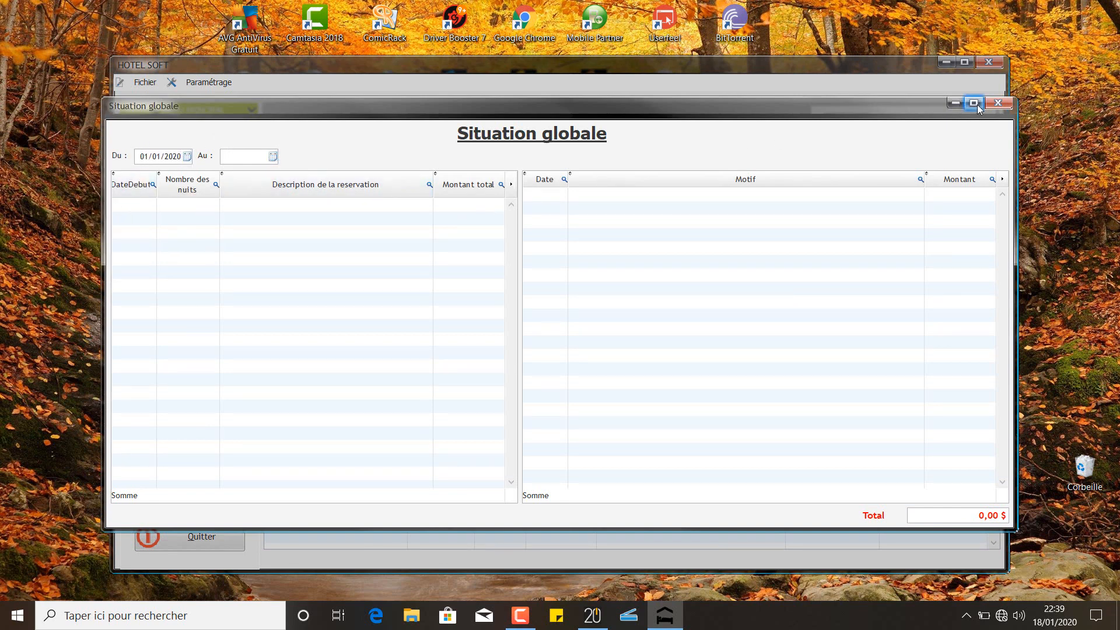
pyautogui.click(1003, 102)
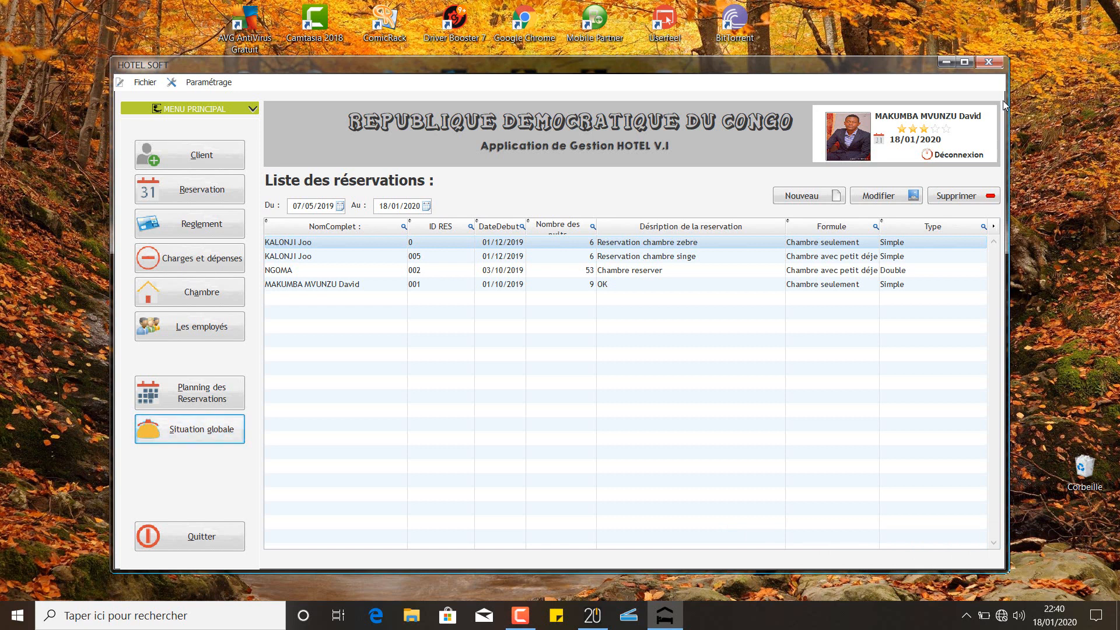
# Give the signed-in administrator a four-star rating in the top-right widget
pyautogui.click(936, 132)
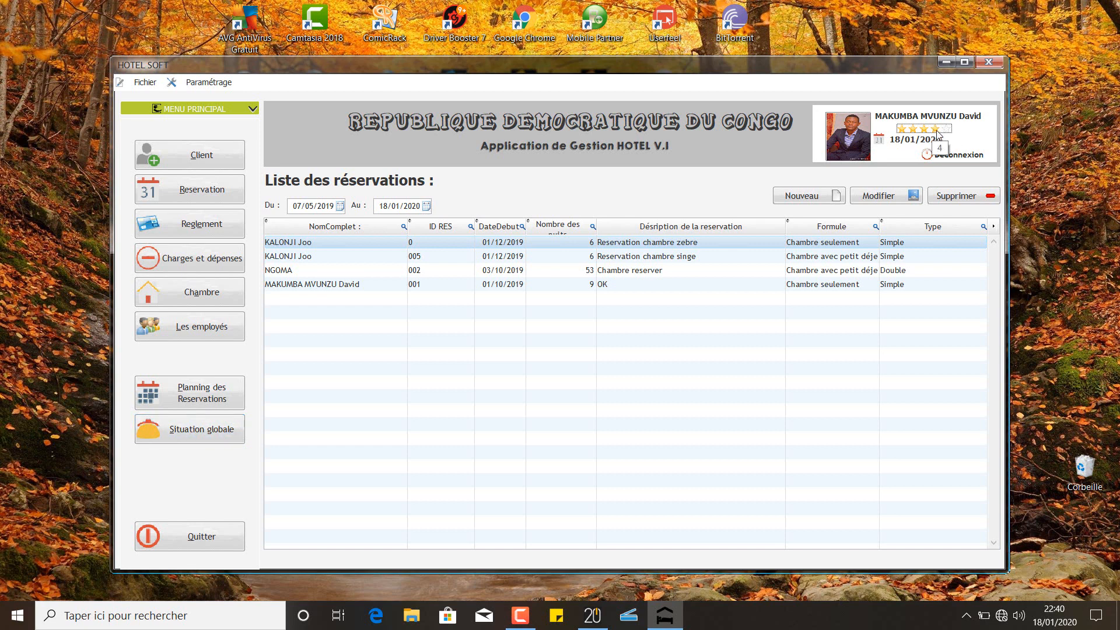
pyautogui.click(606, 617)
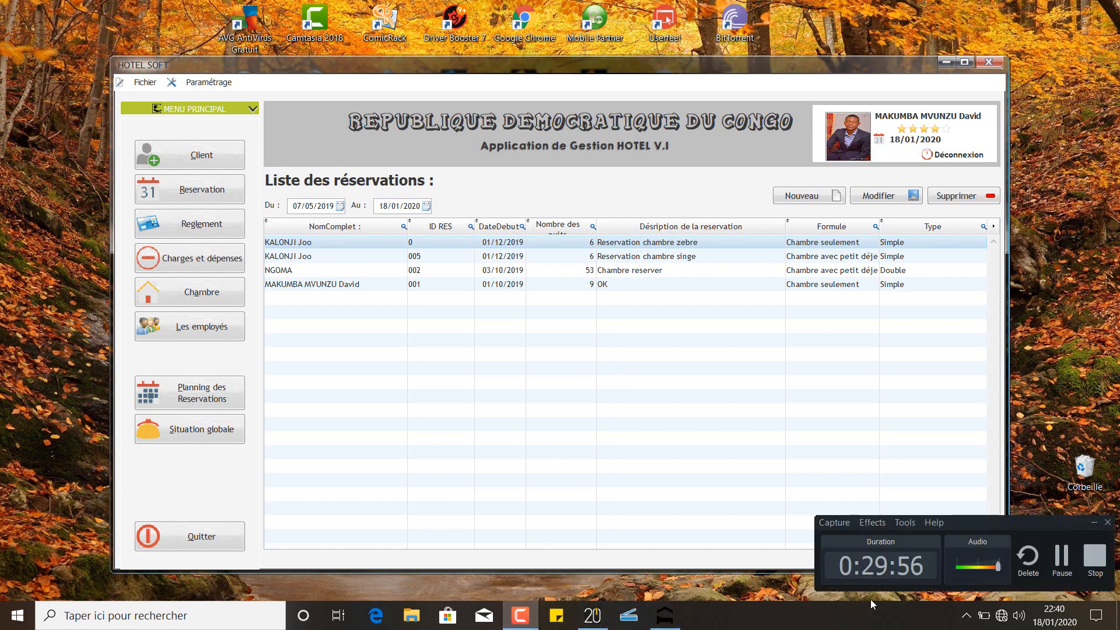
pyautogui.click(1054, 564)
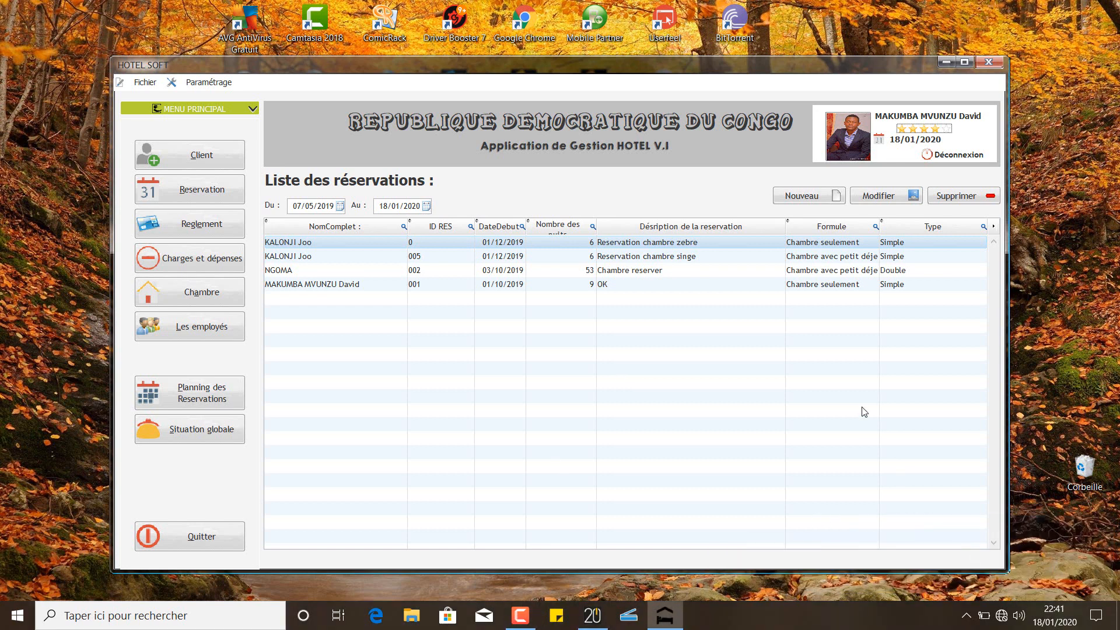